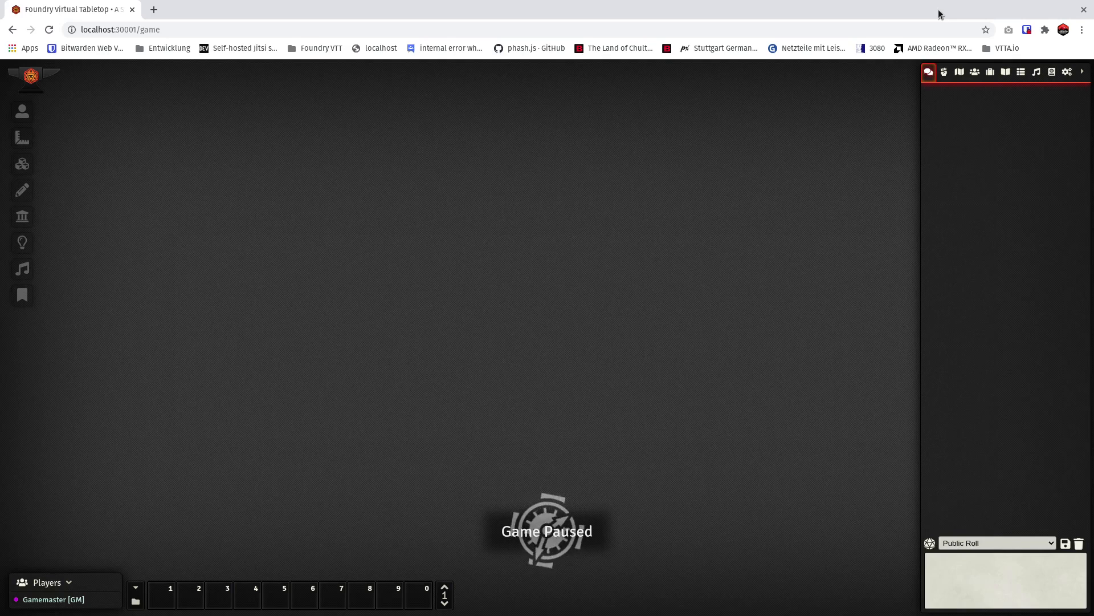
Pin the VTTA.io: D&D Beyond Integration extension in the browser and close the extension list.
left_click(1045, 30)
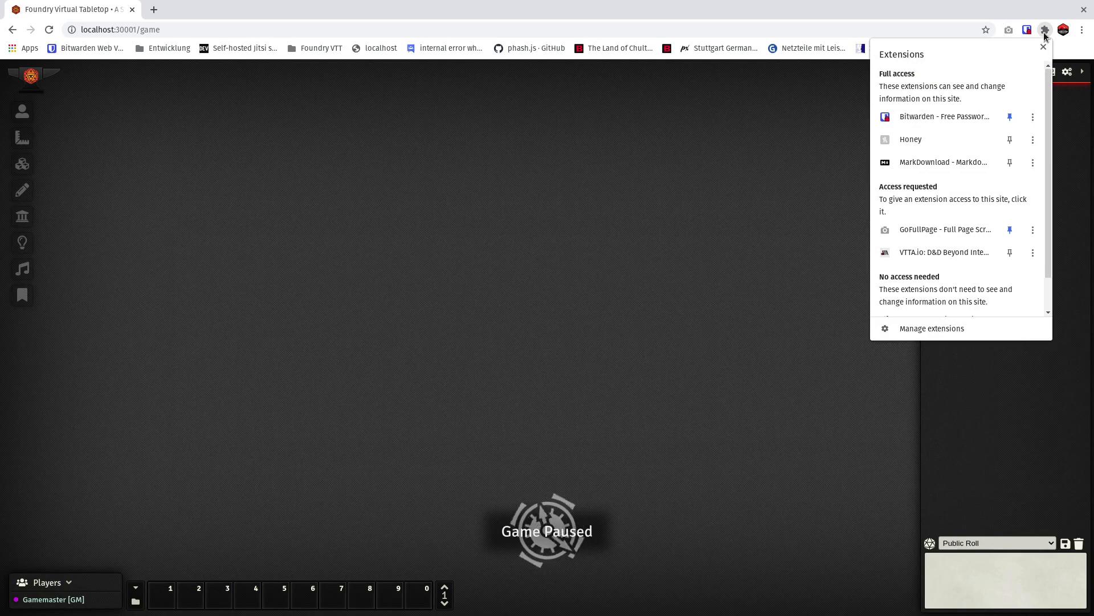
left_click_drag(1048, 68, 1040, 103)
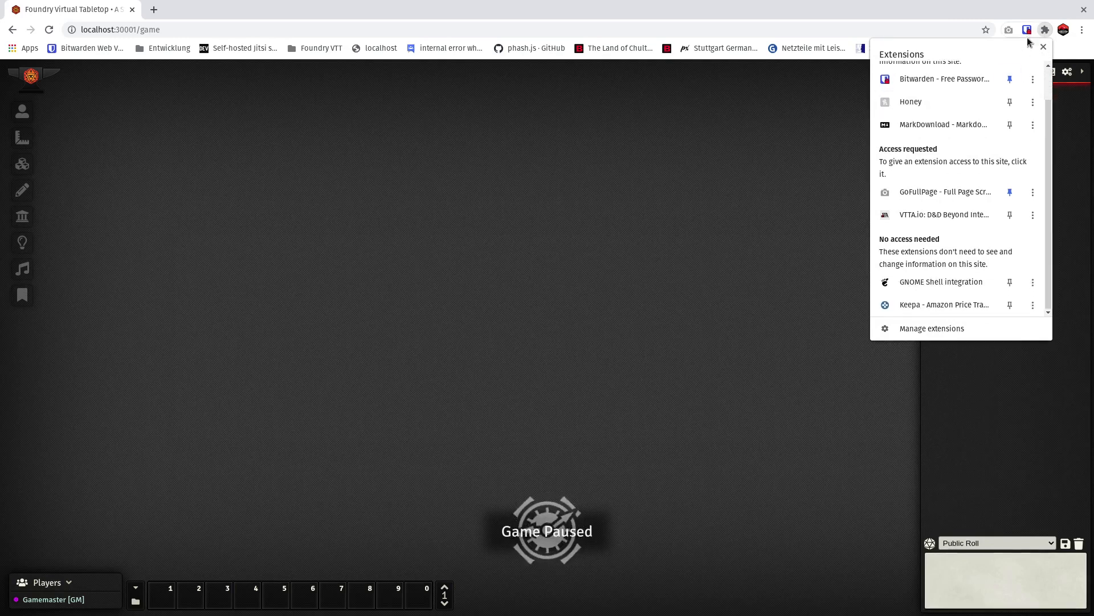
left_click(1010, 222)
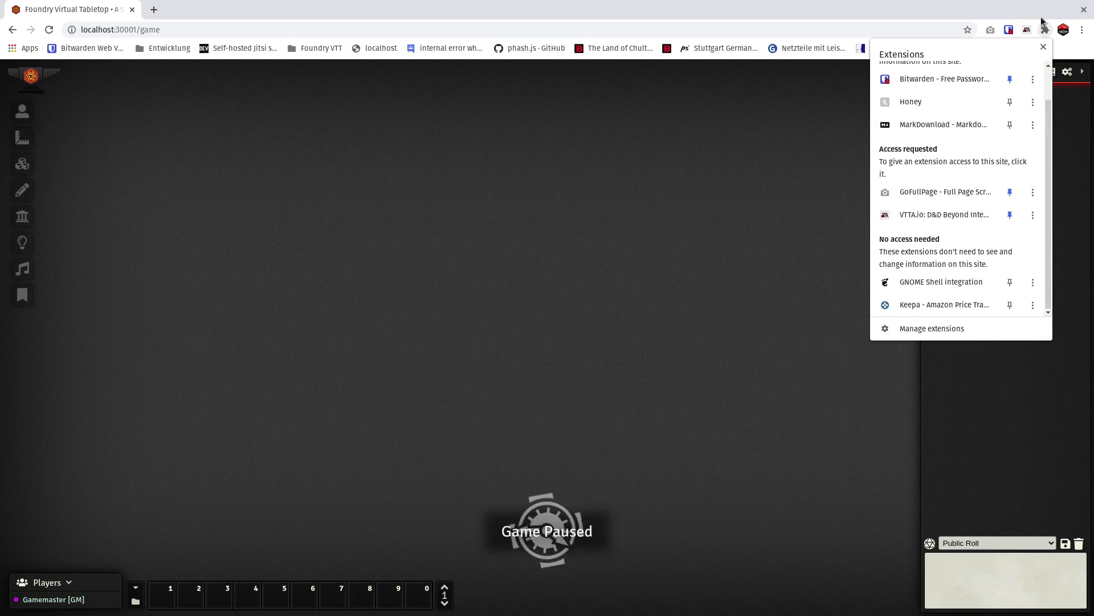
left_click(1044, 48)
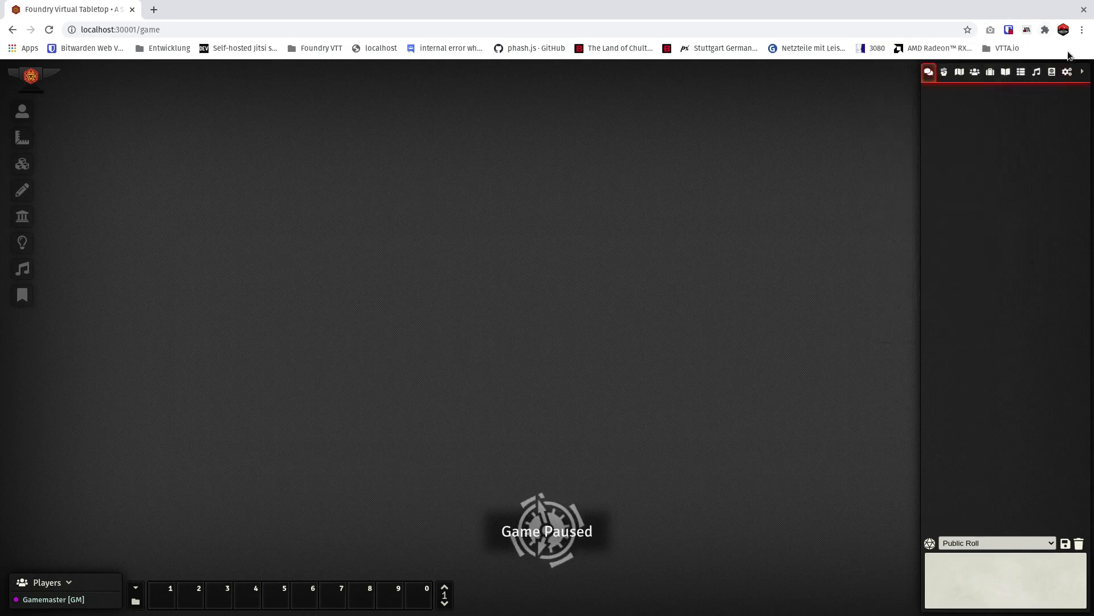
Open vtta.io from the extension's account linking notice, log out of the site and sign in again with the Google account.
left_click(1026, 30)
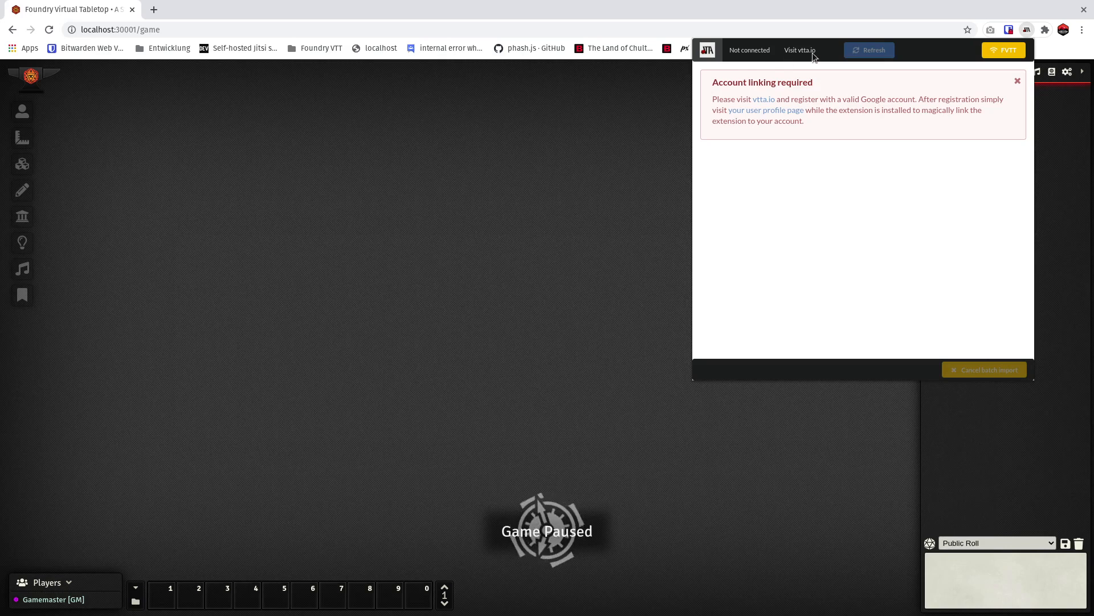
left_click(764, 100)
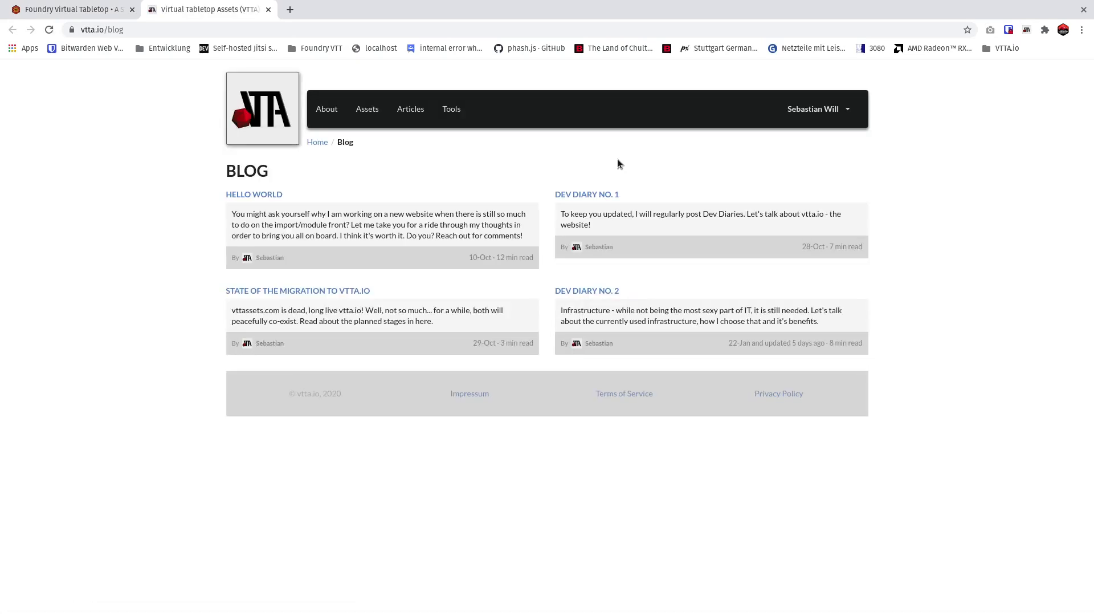
left_click(826, 109)
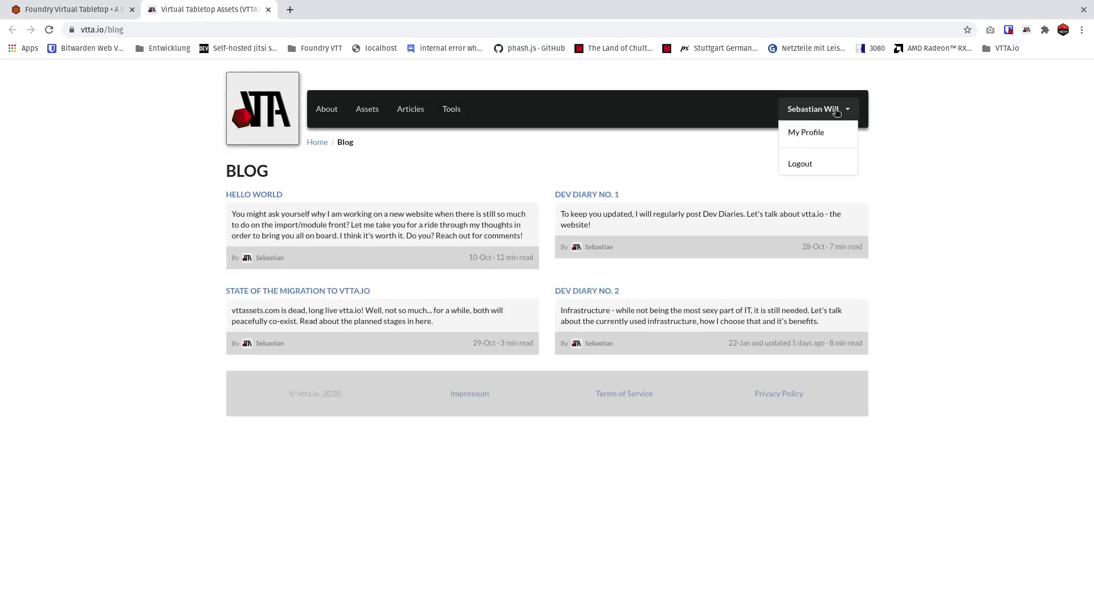
left_click(803, 164)
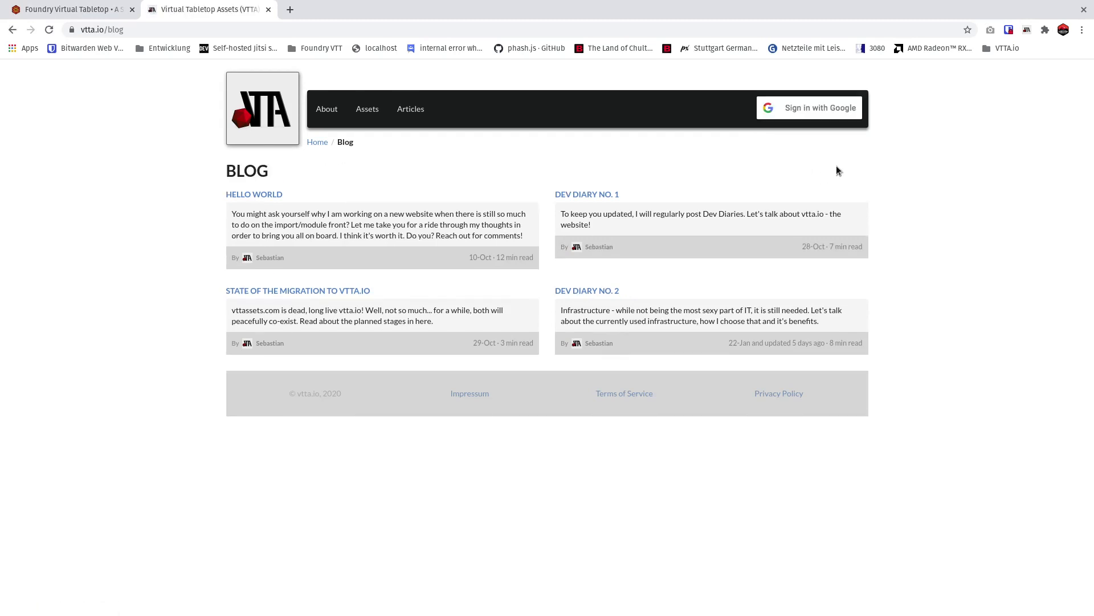
left_click(824, 114)
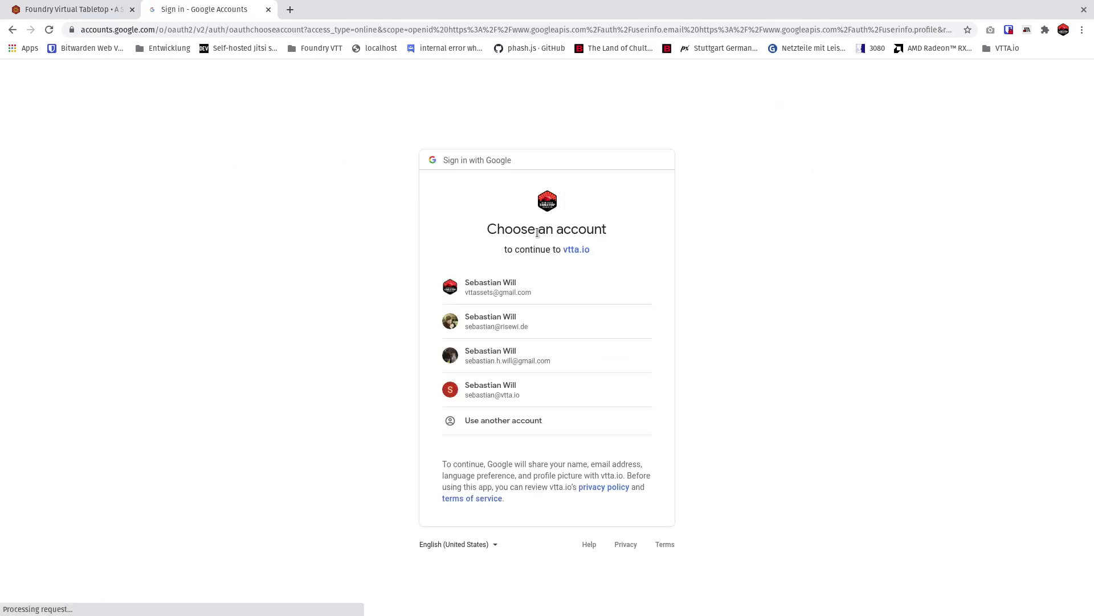
left_click(511, 283)
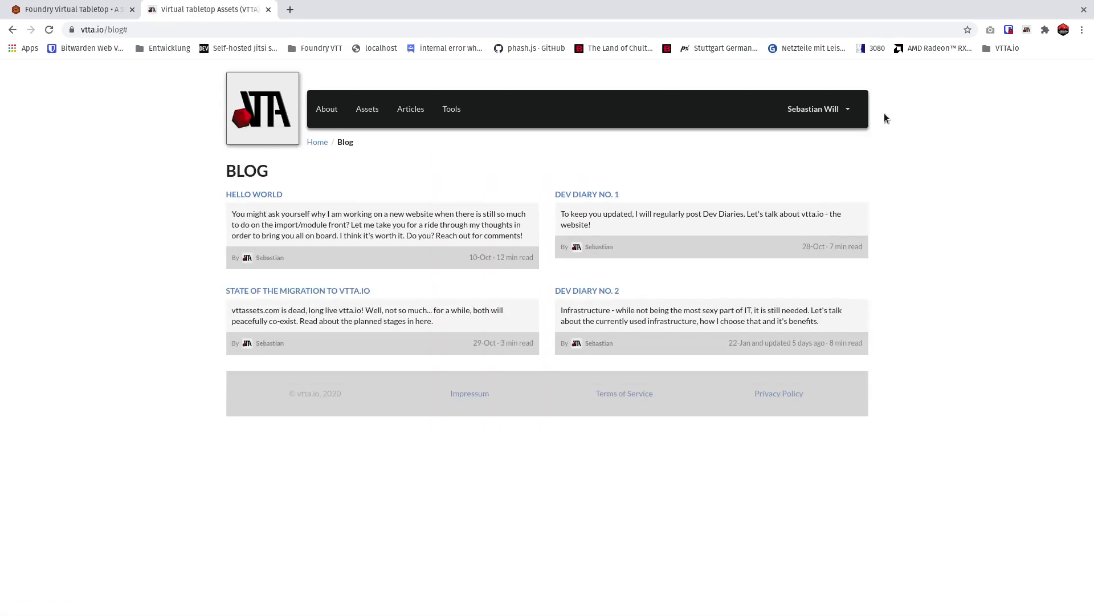
Visit the vtta.io user profile page to link the Chrome extension, and check the linked account in the extension.
left_click(844, 111)
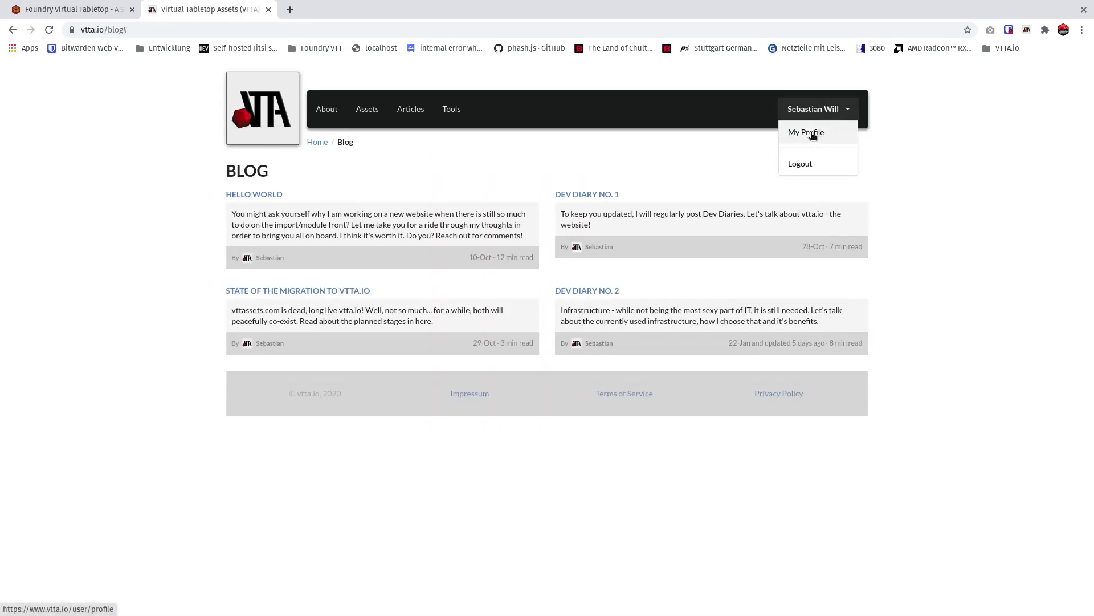
left_click(814, 135)
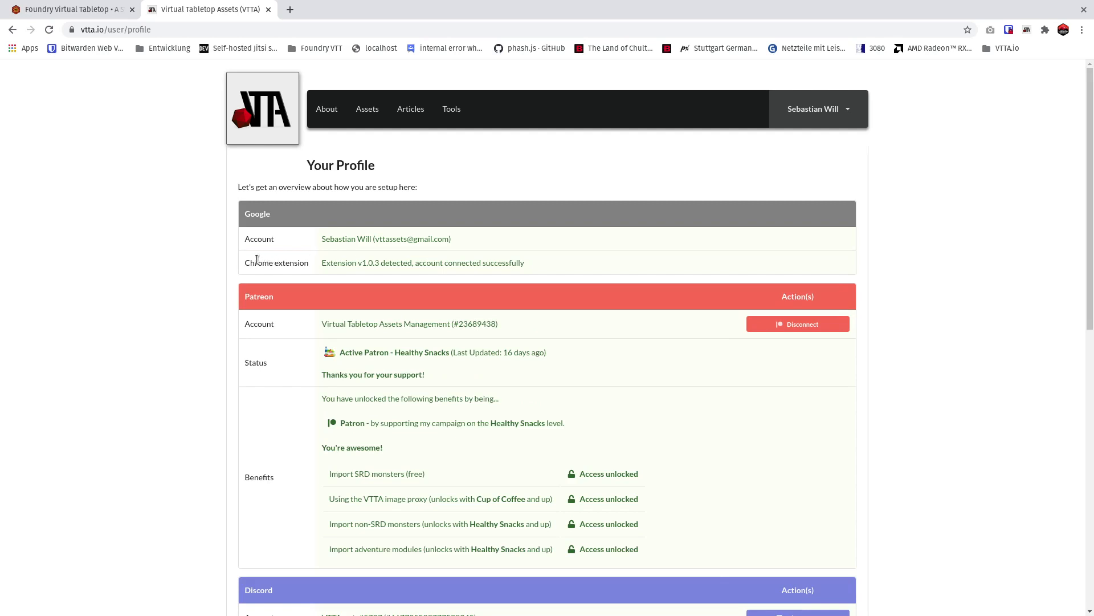
left_click_drag(246, 261, 506, 264)
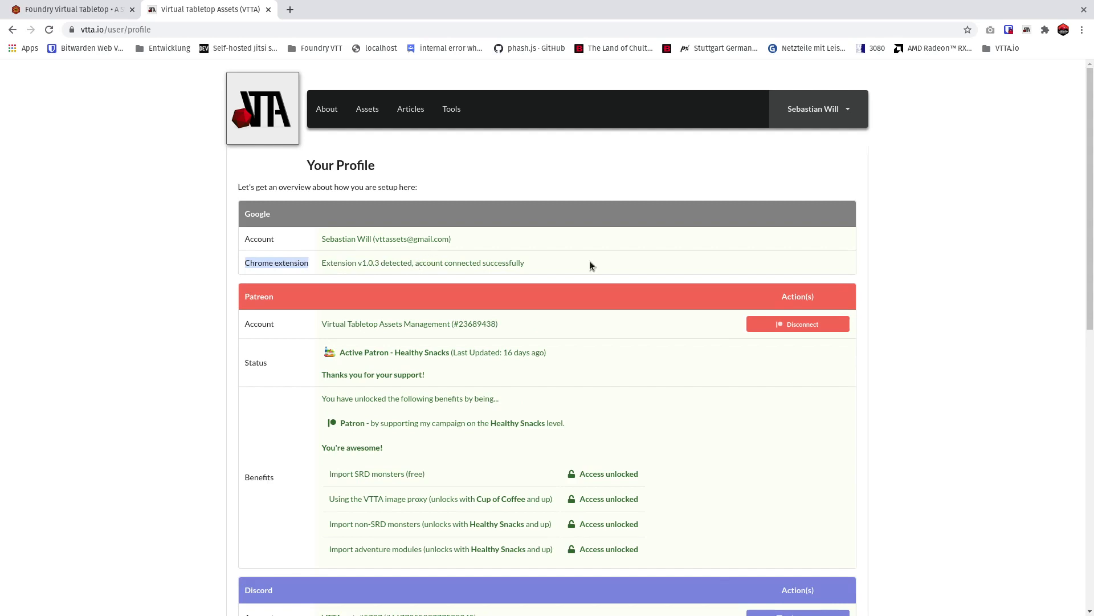
scroll(736, 206, "down", 1)
left_click(1027, 30)
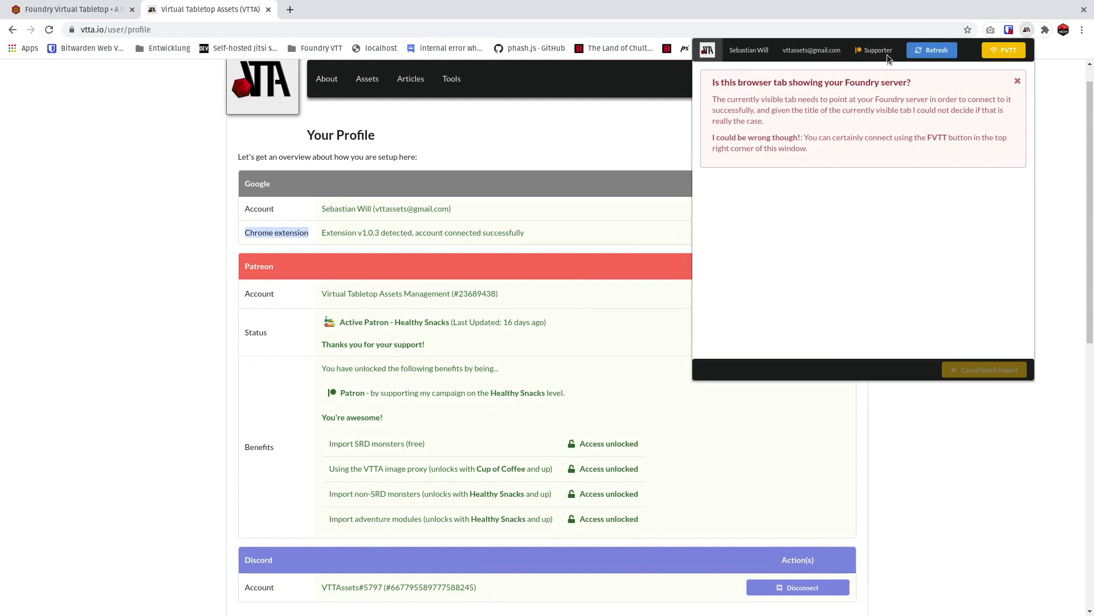
left_click(568, 262)
Review the profile page's Patreon and Discord connections, the unlocked benefits and the raw data stored about the account.
scroll(570, 264, "down", 1)
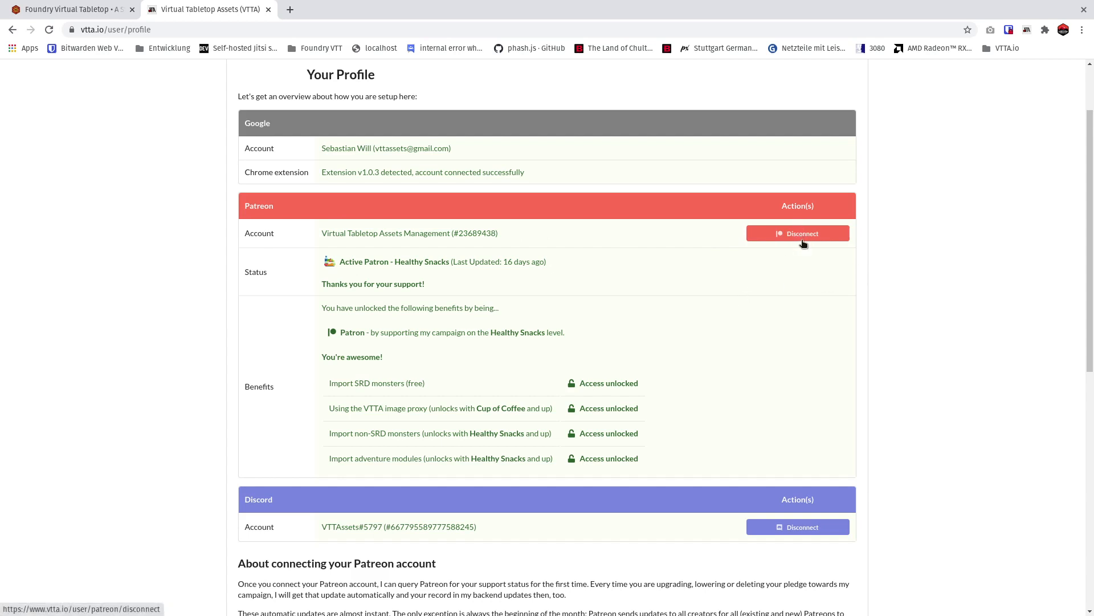
scroll(477, 223, "down", 2)
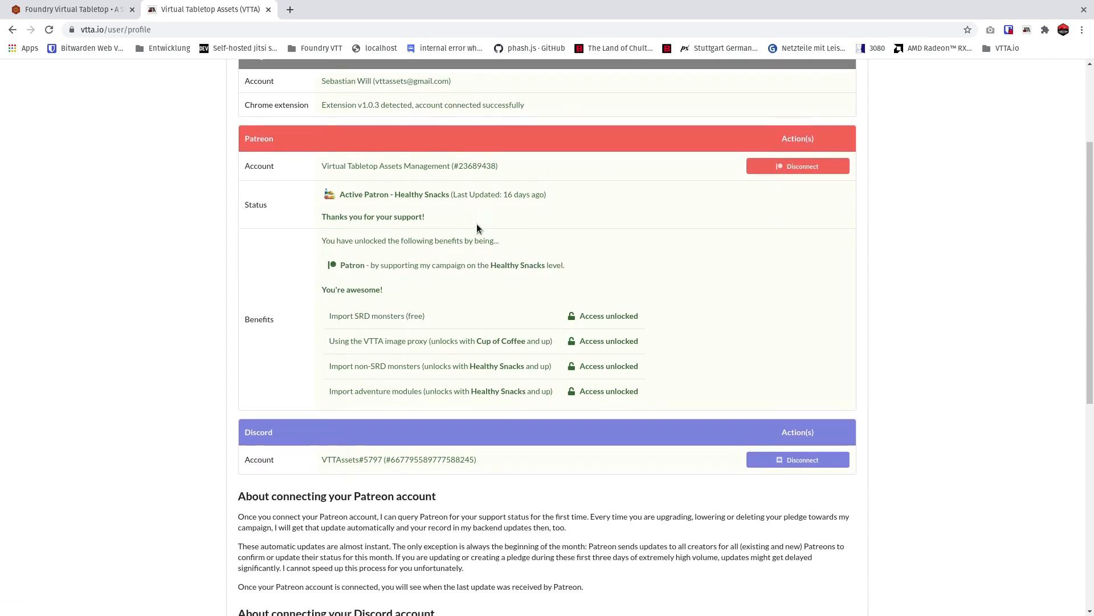
scroll(477, 225, "down", 1)
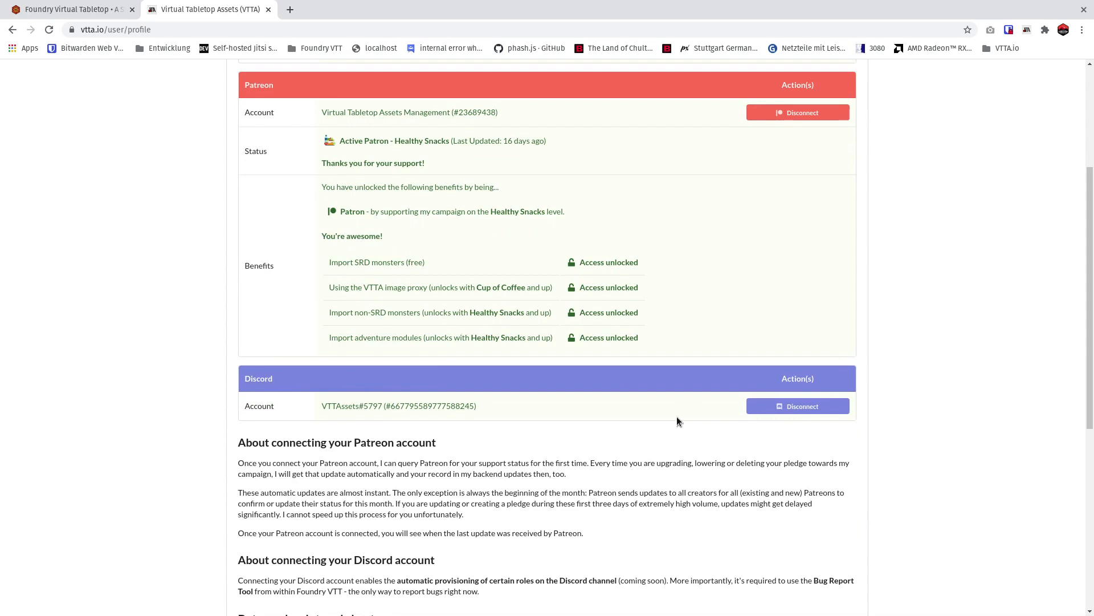
scroll(677, 418, "down", 2)
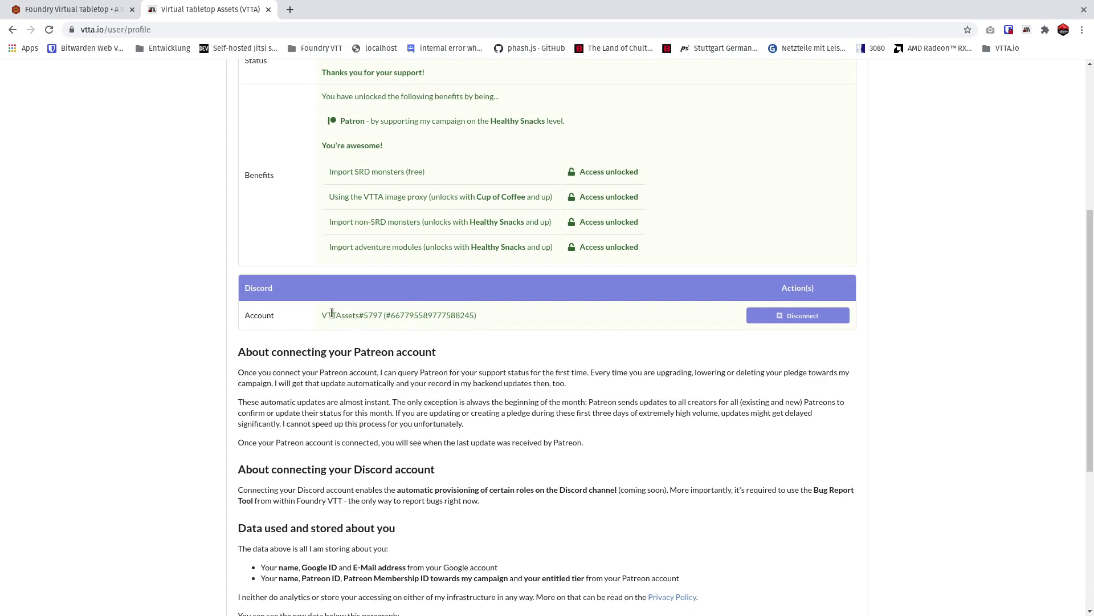
scroll(365, 360, "down", 1)
scroll(368, 344, "down", 1)
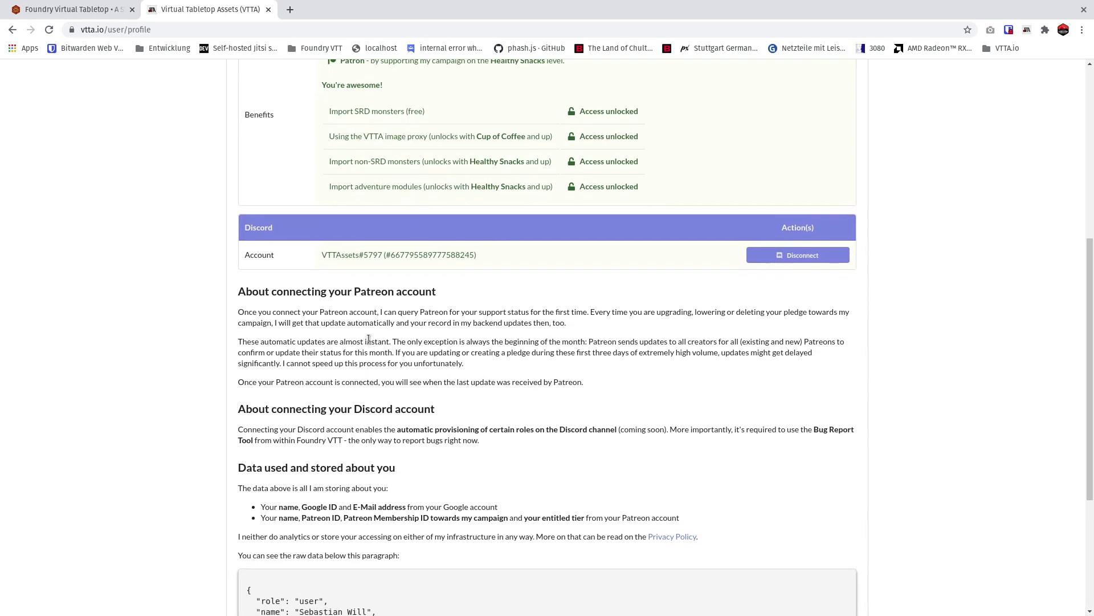
scroll(365, 327, "down", 4)
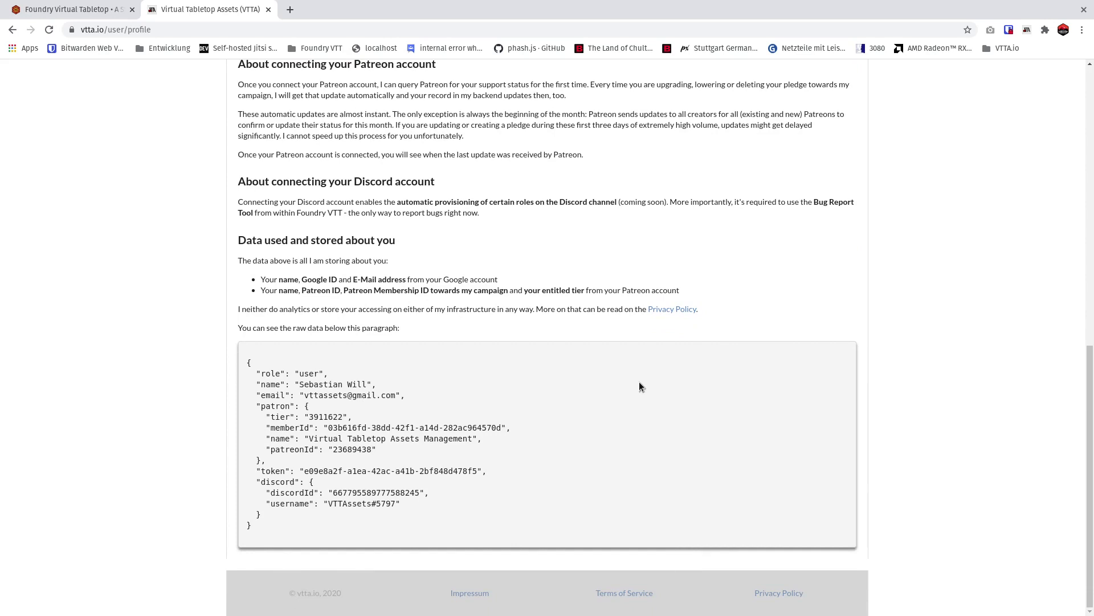
scroll(555, 427, "up", 7)
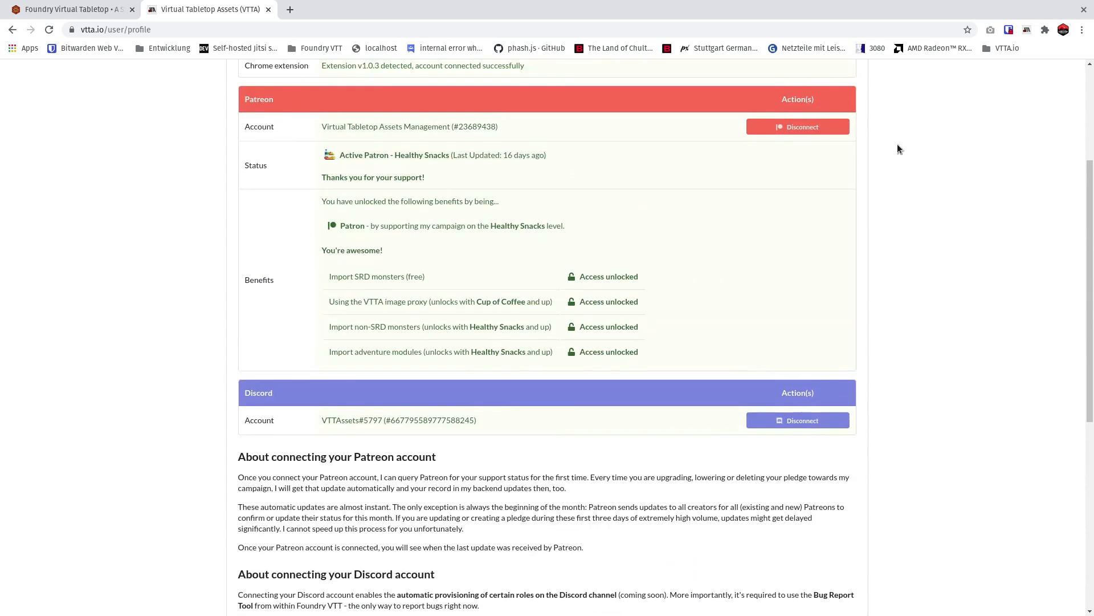
scroll(656, 117, "up", 2)
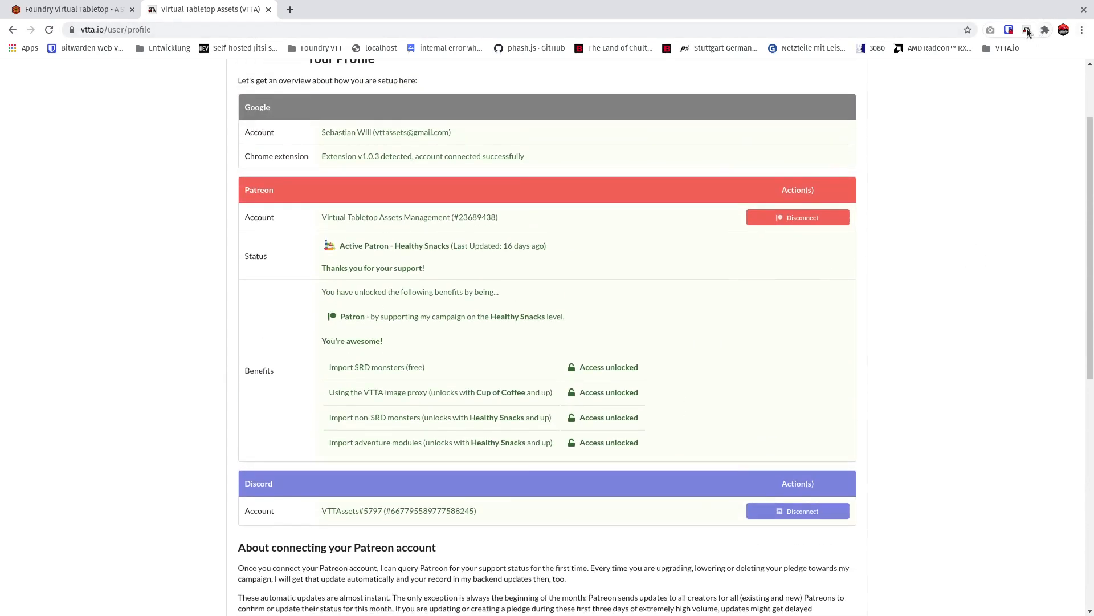
Switch to the Foundry Virtual Tabletop game and try to connect the VTTA extension to the server.
left_click(1027, 30)
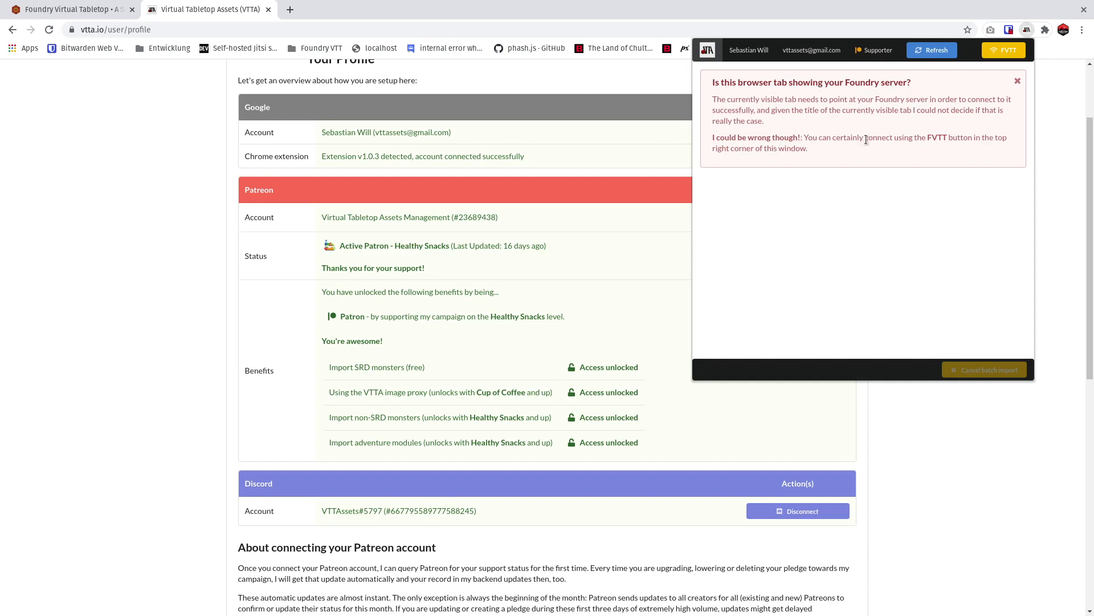
left_click(1013, 53)
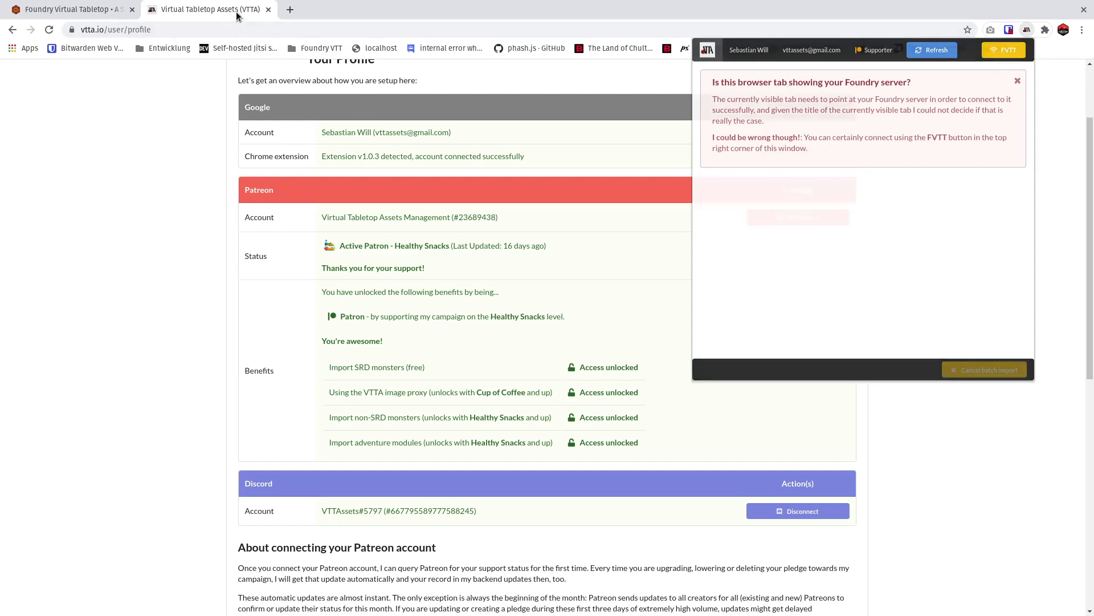
left_click(71, 9)
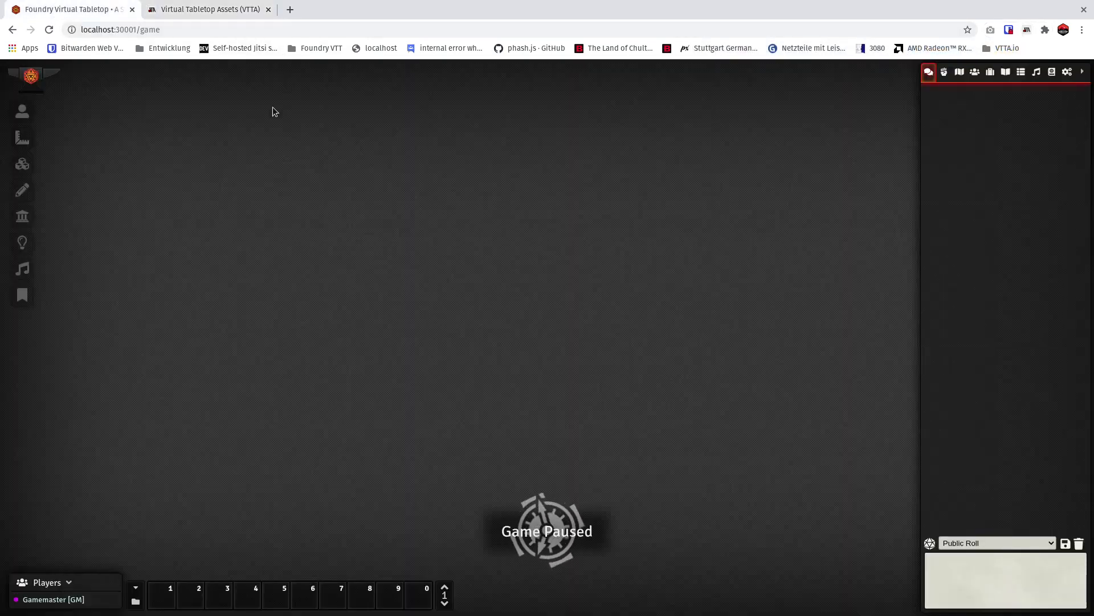
left_click(1028, 31)
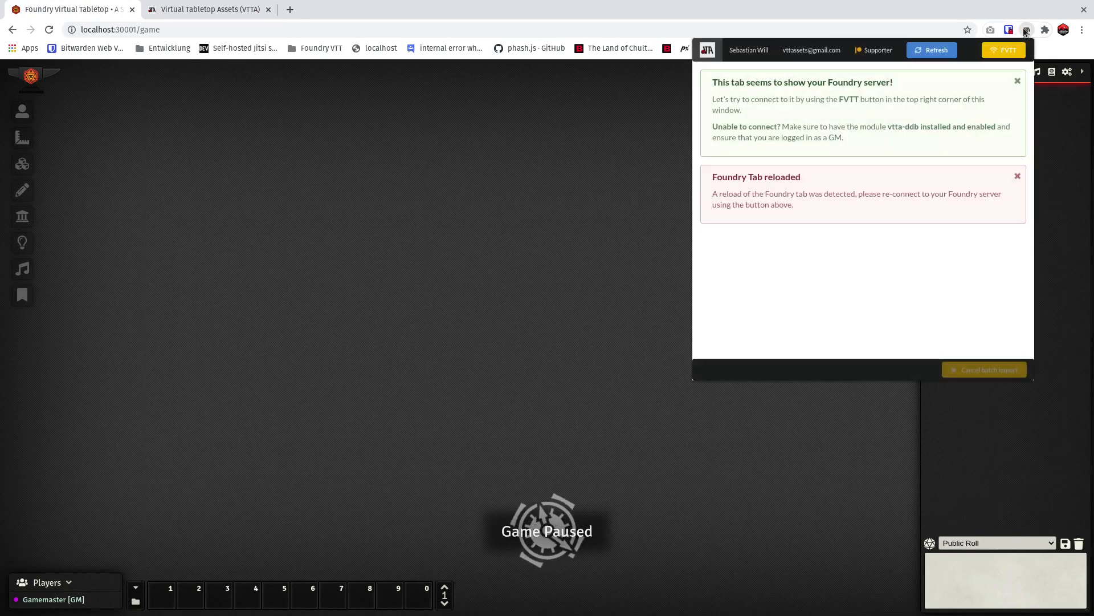
left_click(1002, 51)
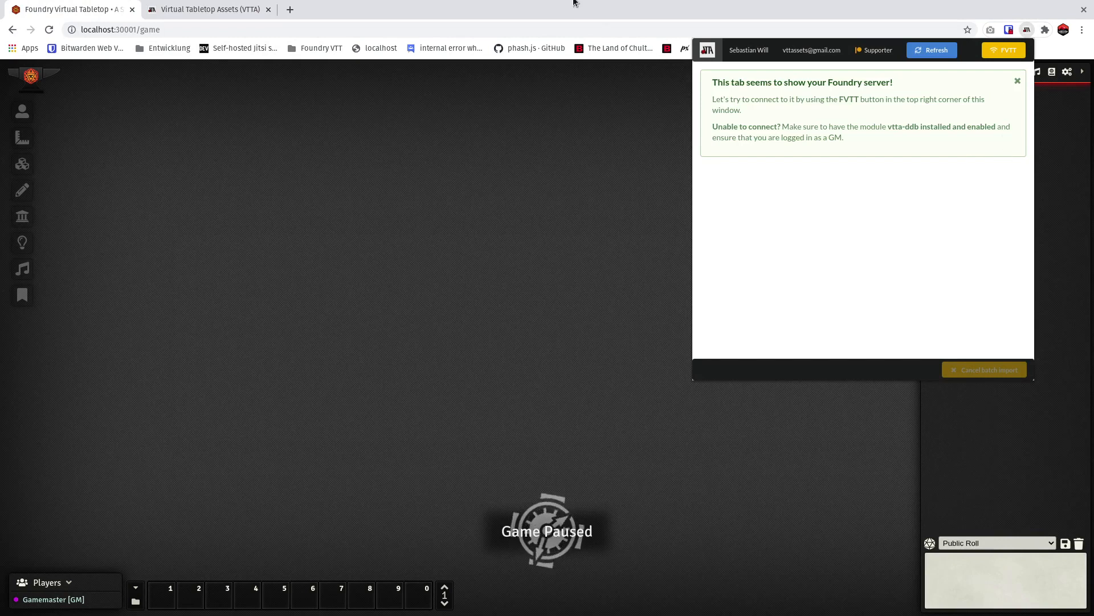
left_click(611, 86)
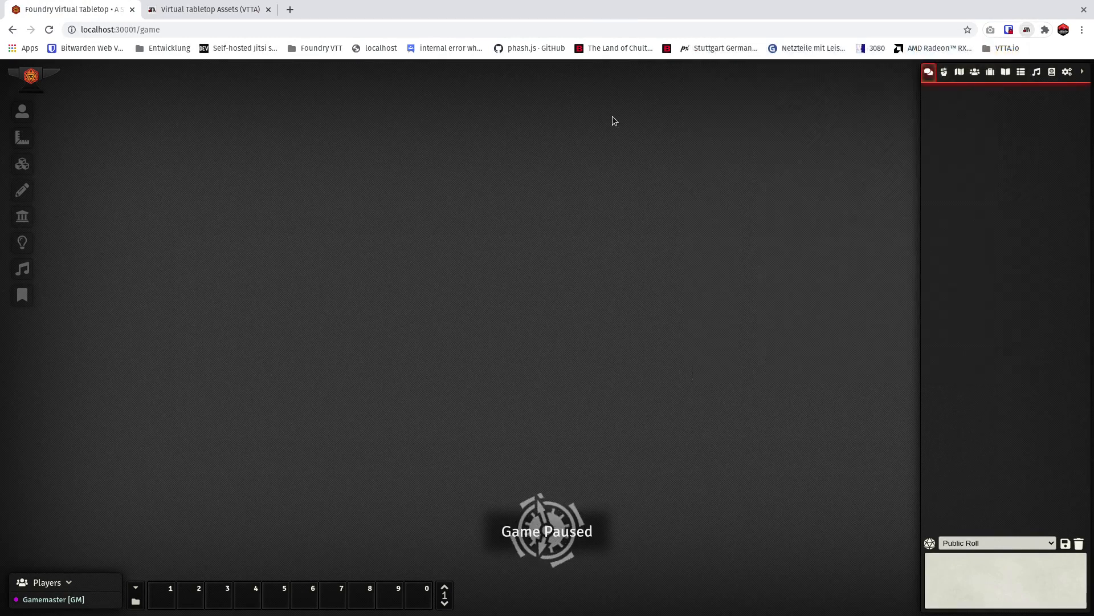
Enable the VTTA Core, VTTA D&D Beyond Integration and VTTA Tokens modules in the game world and save the module settings.
left_click(1068, 73)
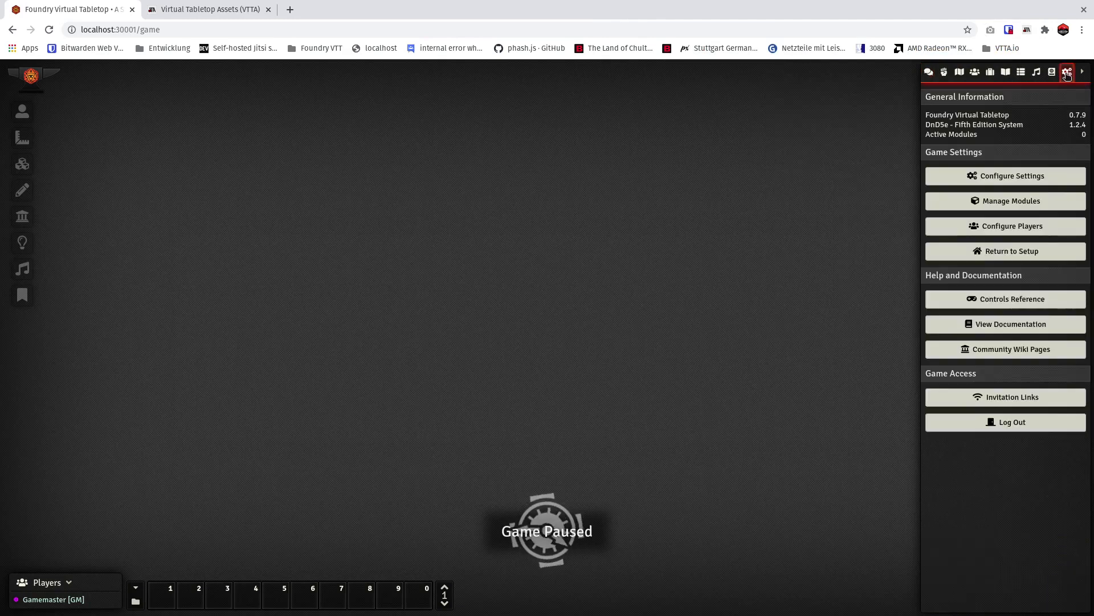
left_click(1028, 204)
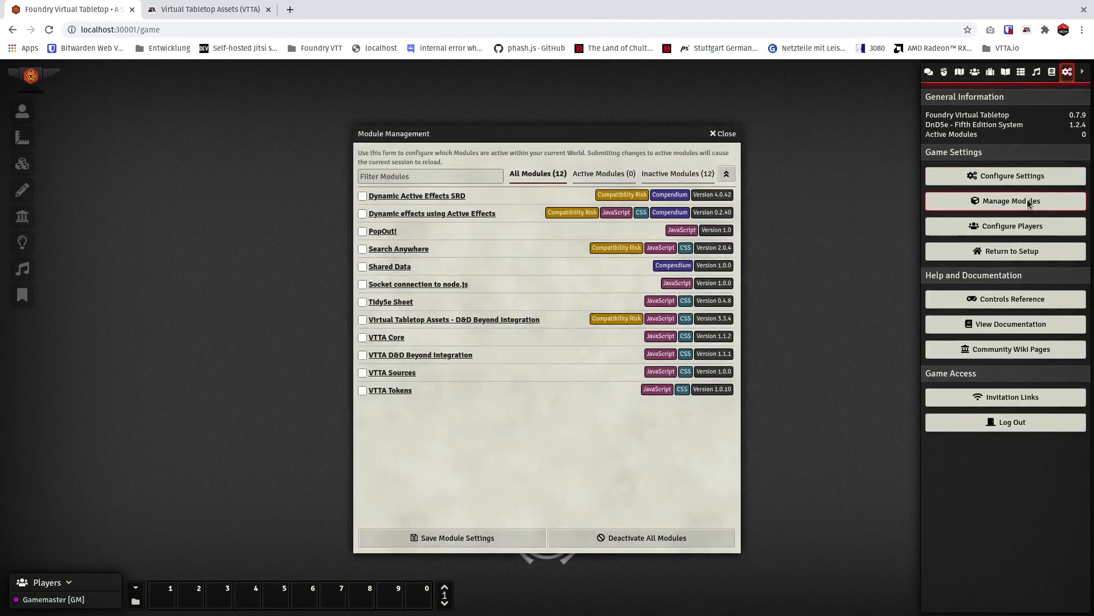
left_click(415, 336)
left_click(498, 356)
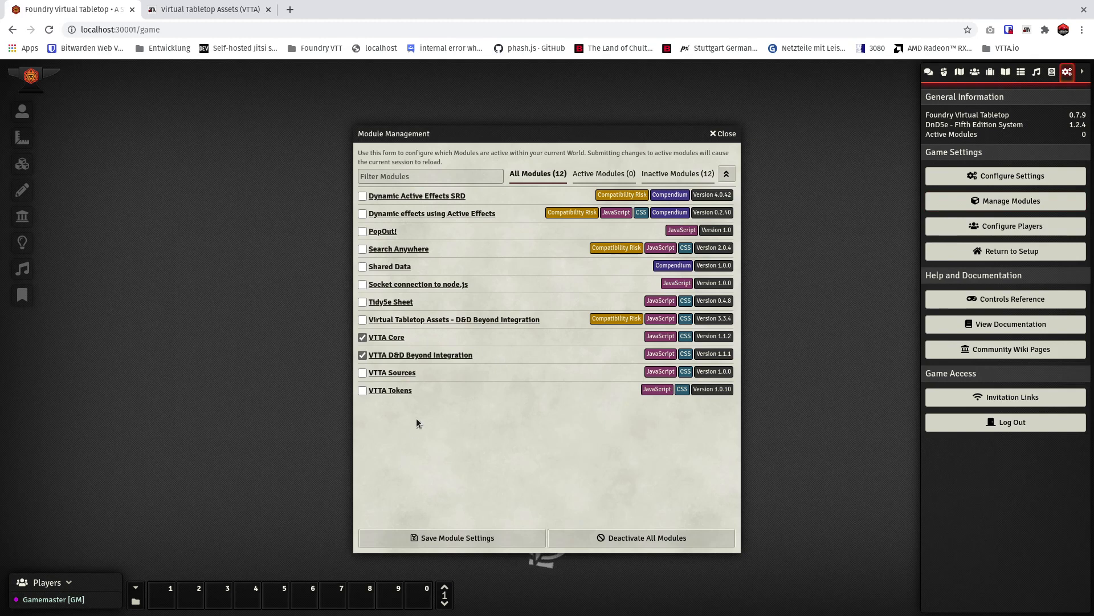
left_click(439, 391)
left_click(467, 529)
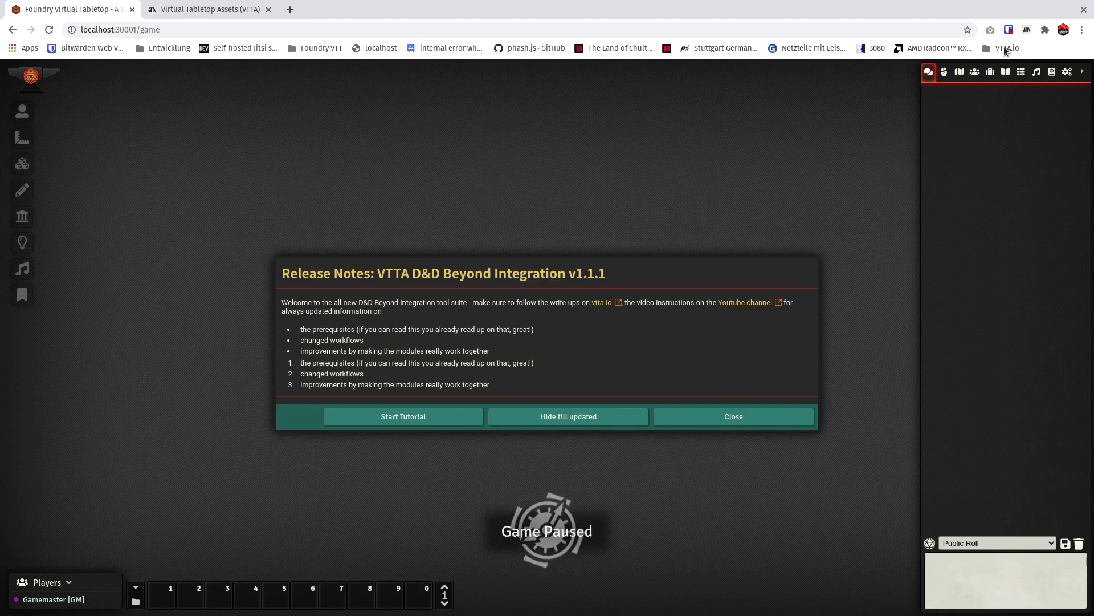
Connect the VTTA extension to the Foundry server and start the tutorial offered in the release notes.
left_click(1026, 30)
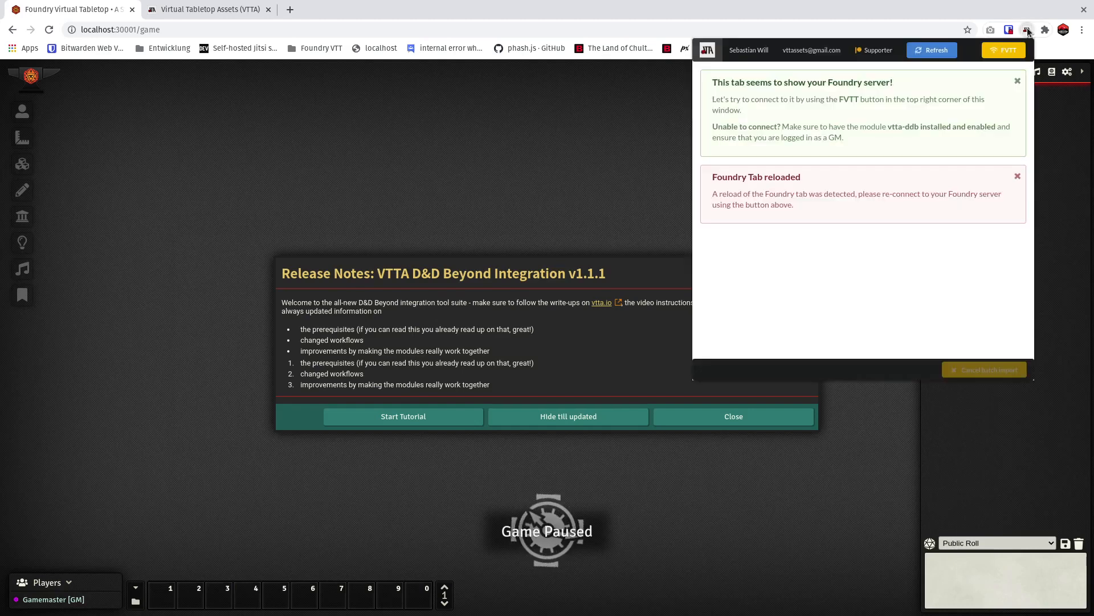
left_click(1008, 51)
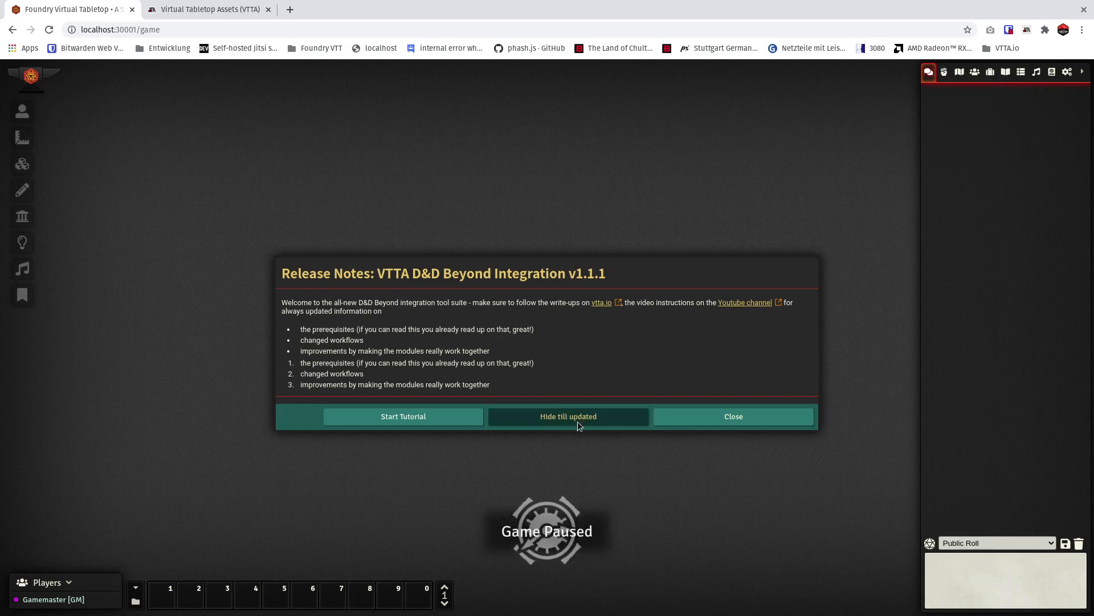
left_click(397, 422)
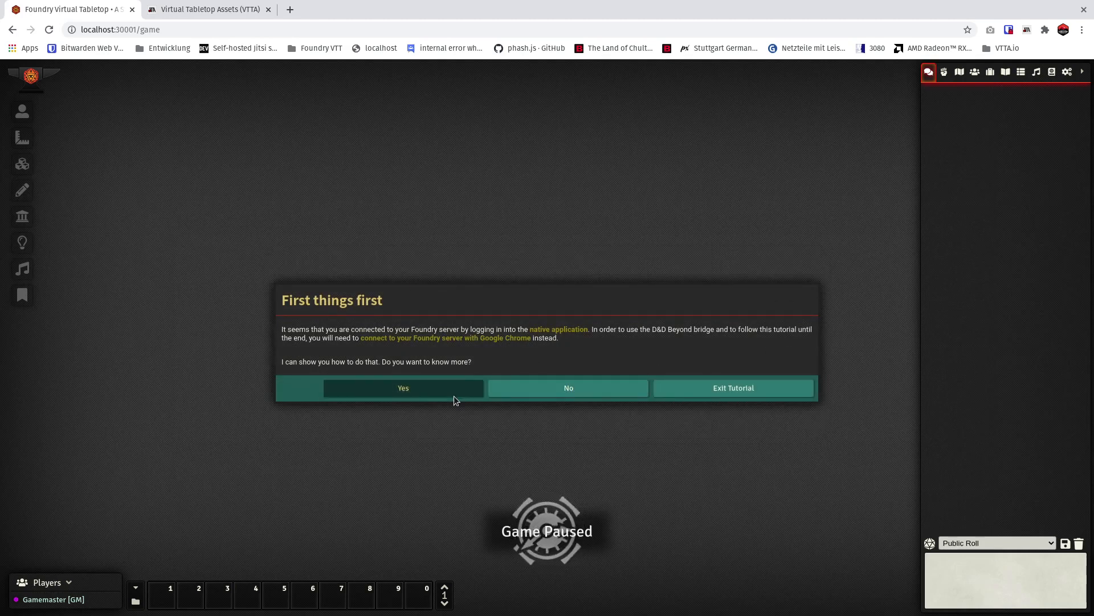
Go through the tutorial's opening hints up to the game settings, and leave it by reloading the game and hiding the release notes.
left_click(516, 388)
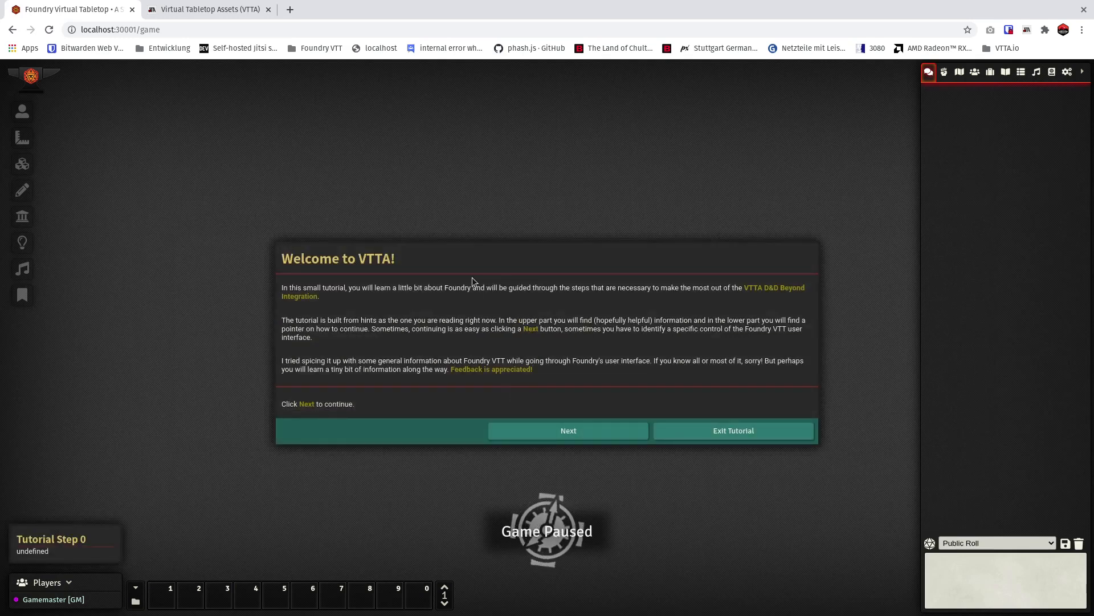
left_click(554, 430)
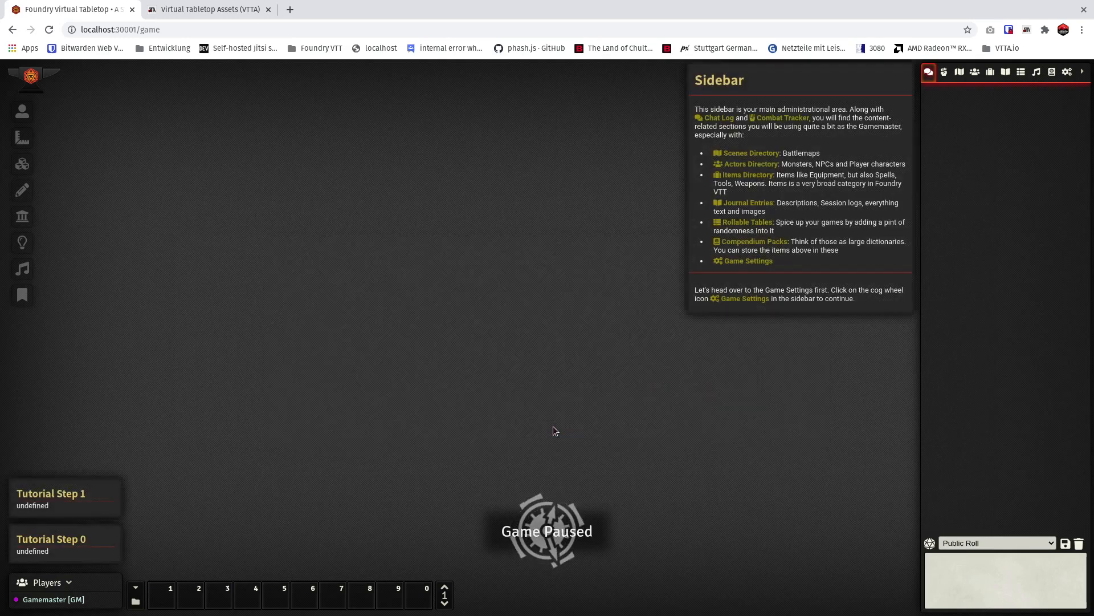
left_click(1067, 74)
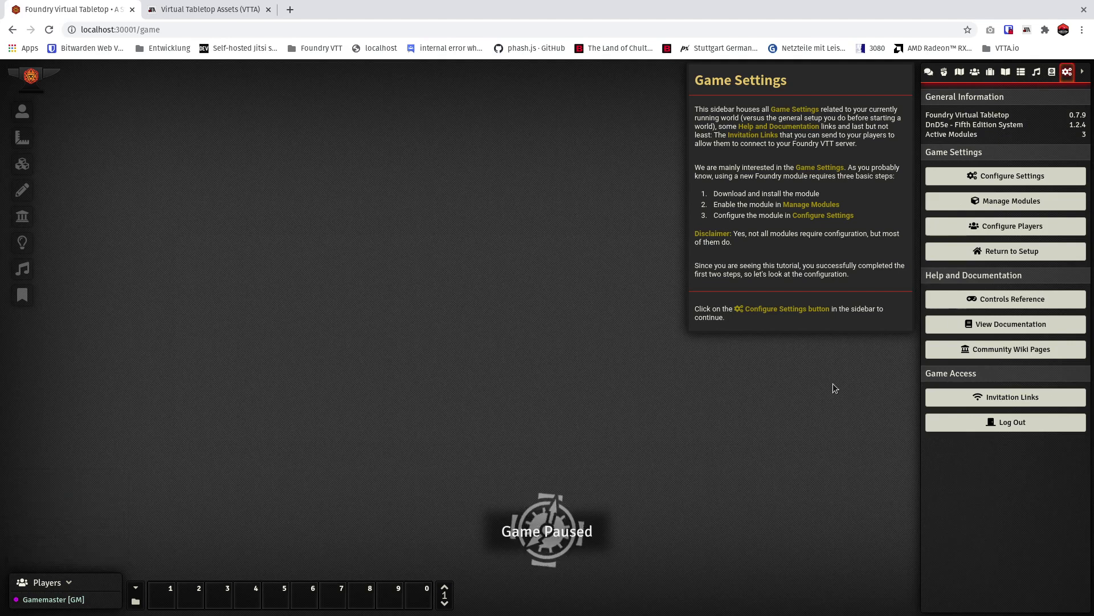
key("F5")
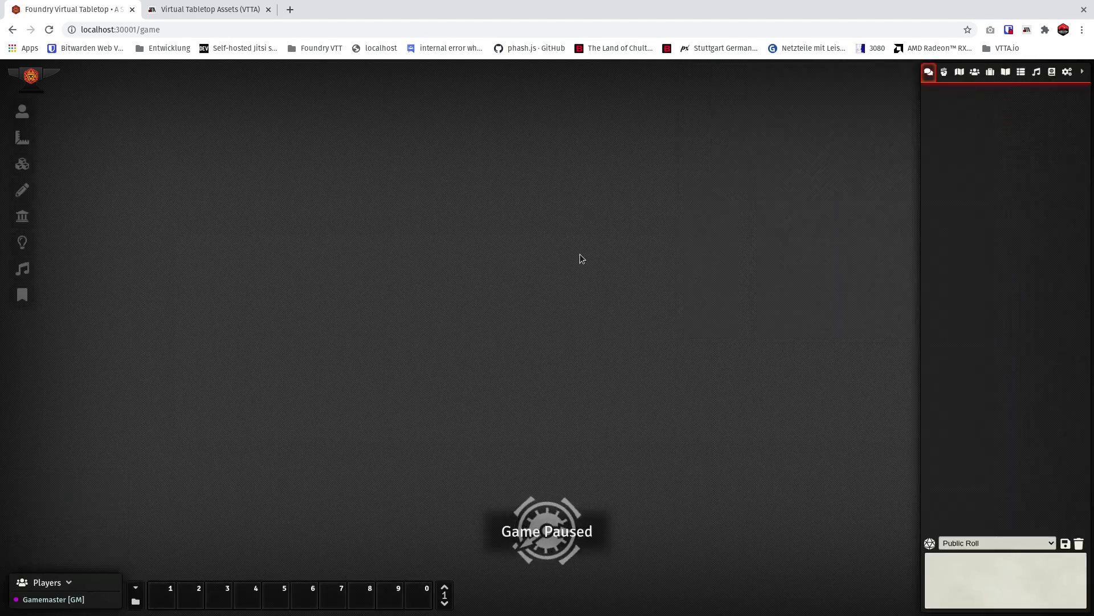
left_click(580, 415)
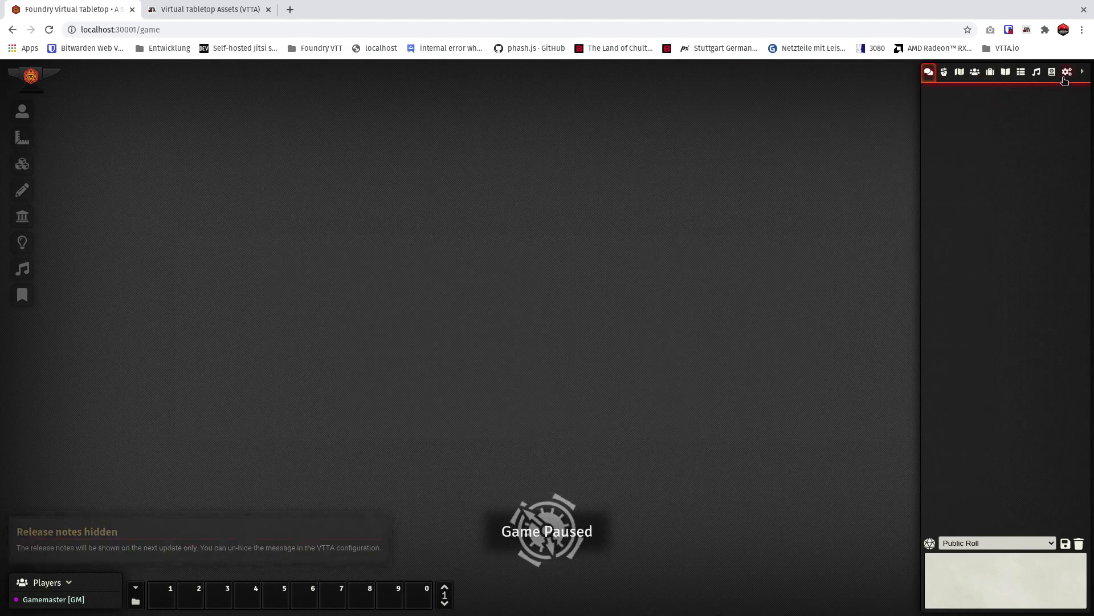
Review which modules are enabled in the game world's module management.
left_click(1062, 75)
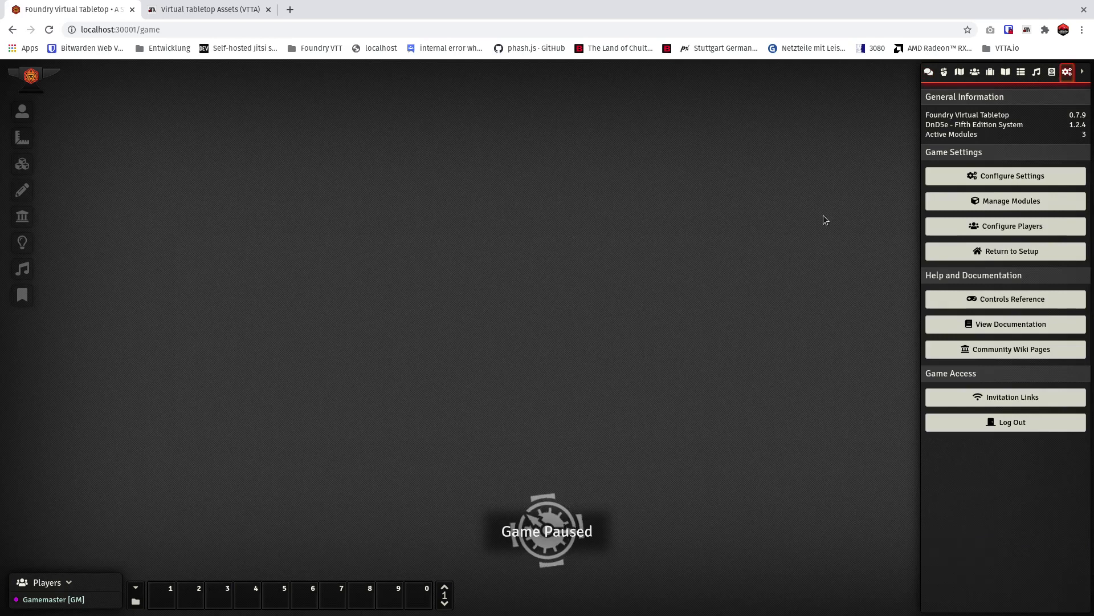
left_click(993, 200)
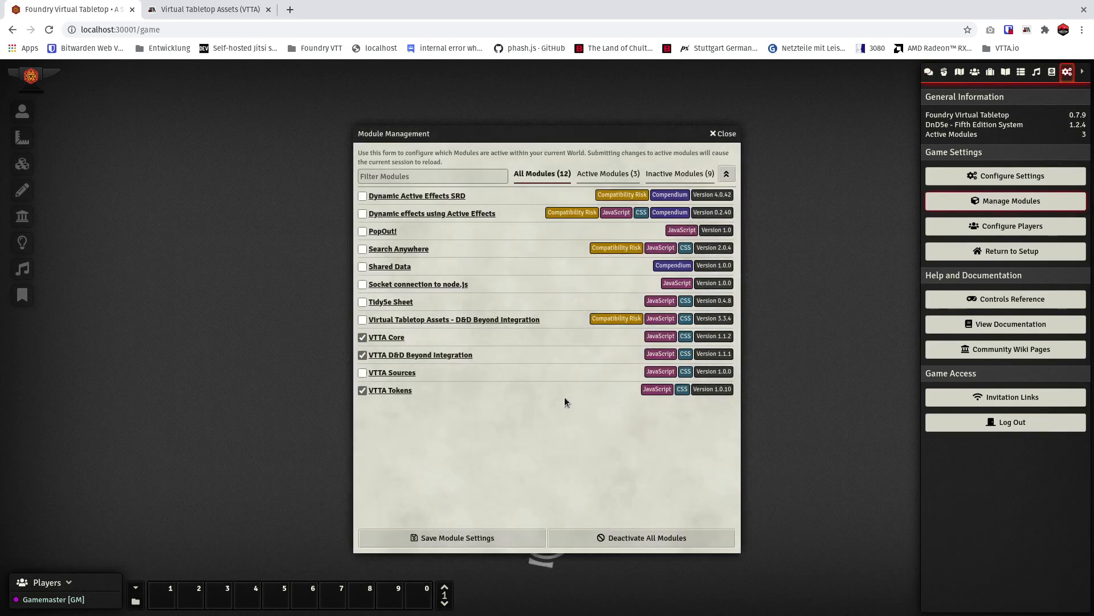
left_click(723, 134)
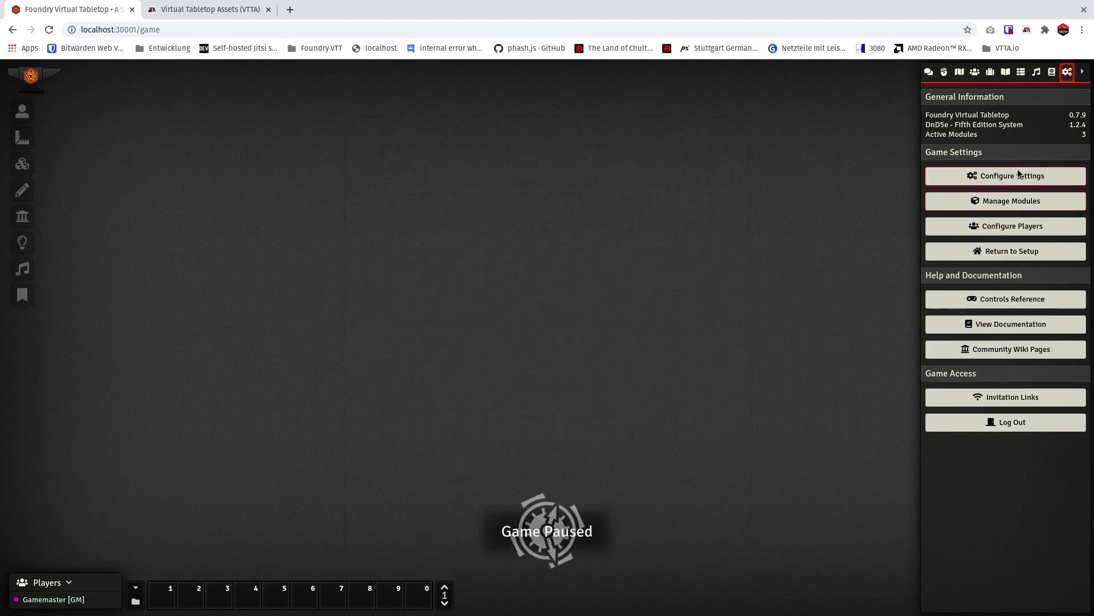
Open the VTTA Core configuration from the game's module settings.
left_click(1018, 173)
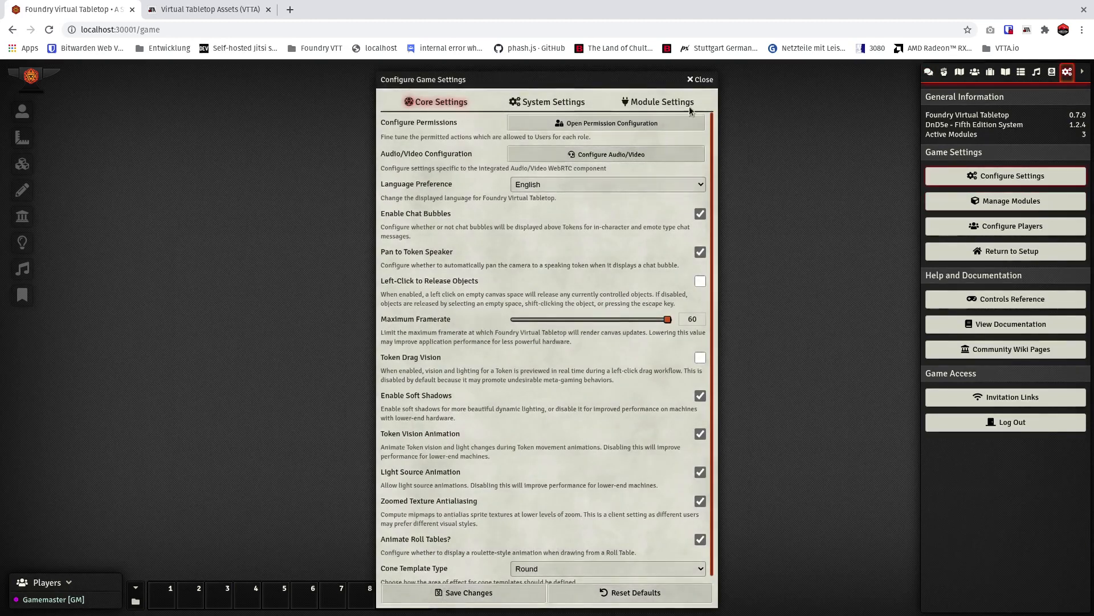
left_click(632, 102)
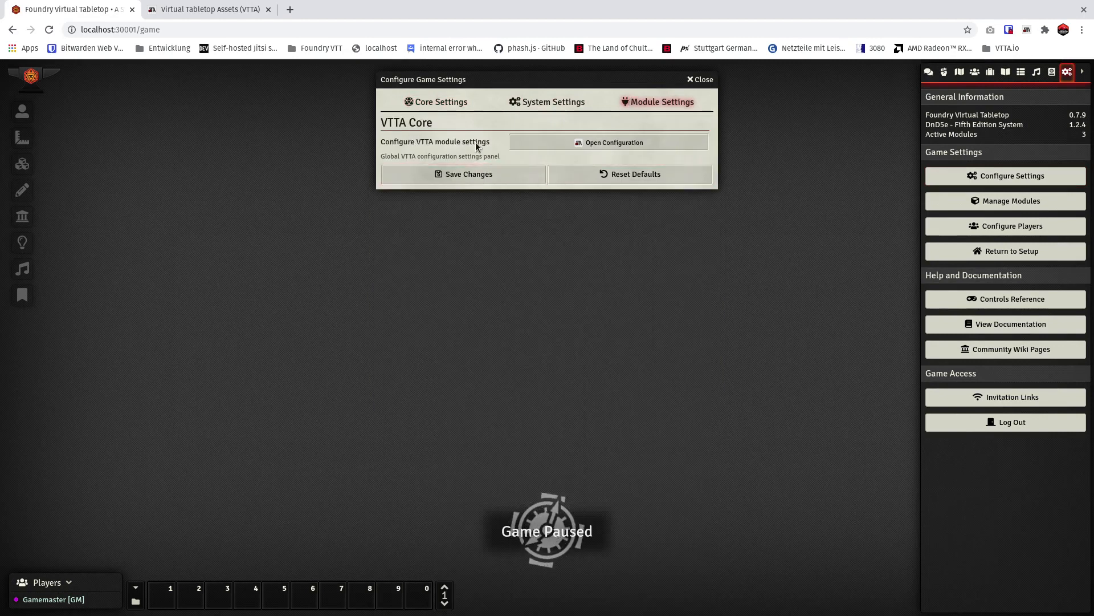
left_click(612, 146)
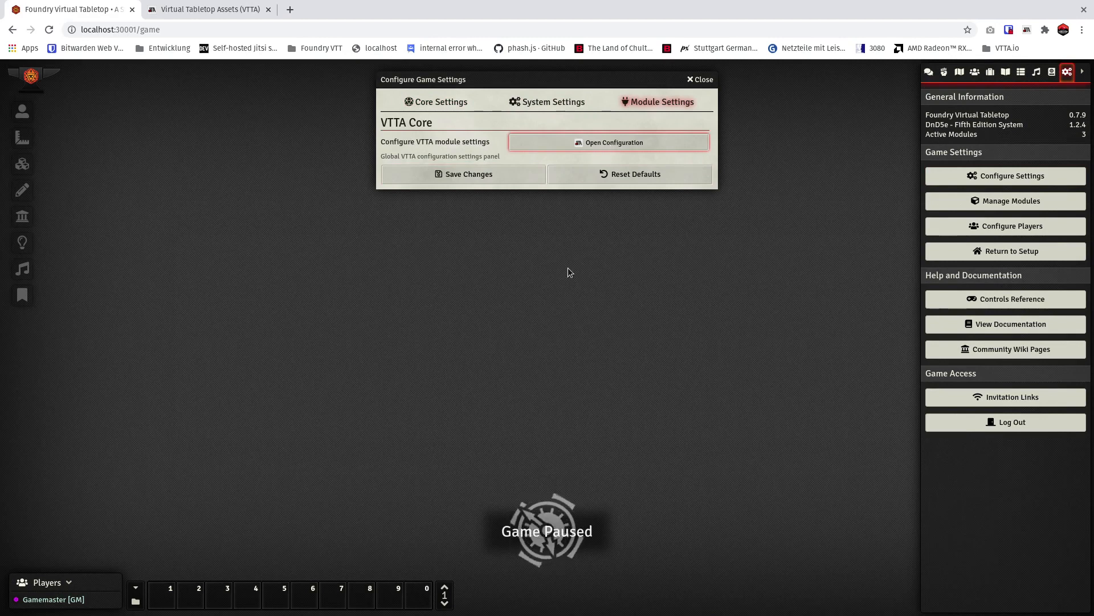
left_click_drag(565, 114, 570, 88)
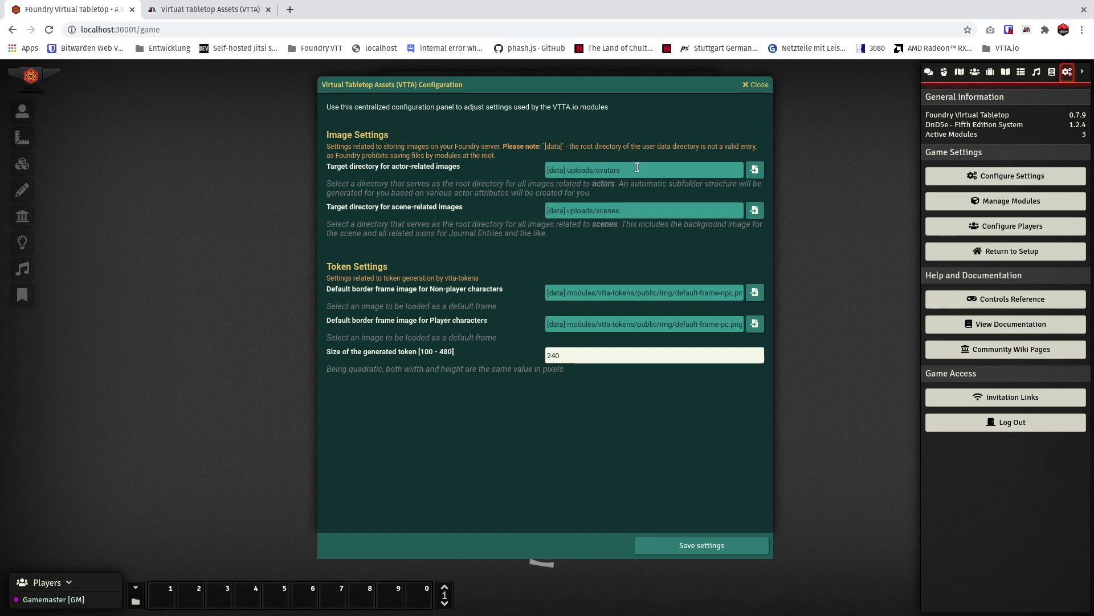
Browse the Amazon S3 bucket fvtt-s3 for the actor-related images directory and create a subfolder named actors in the parent location.
left_click(628, 212)
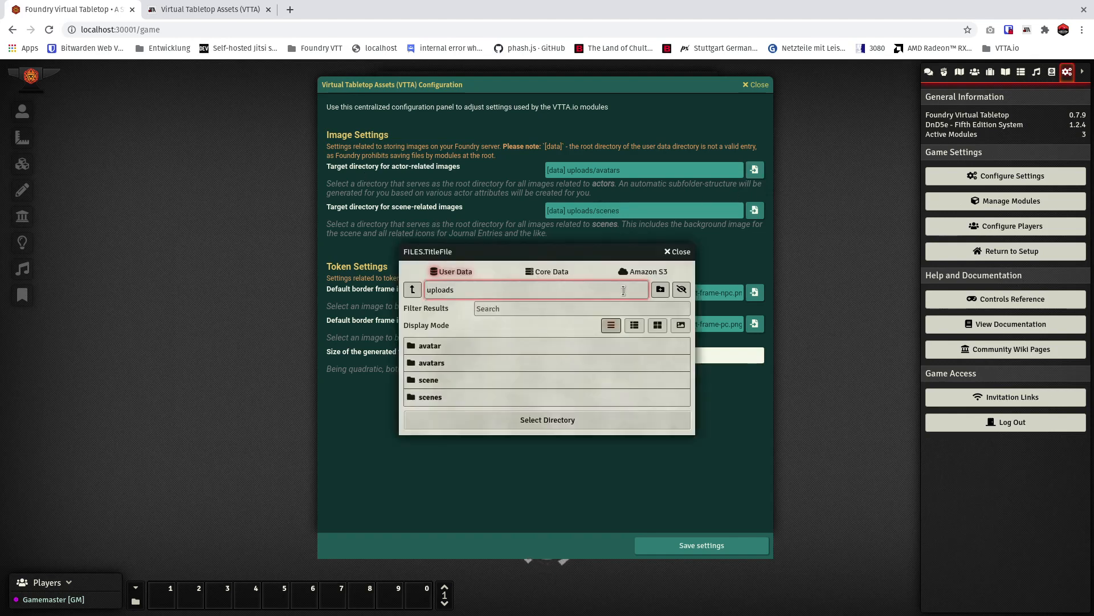
left_click(645, 272)
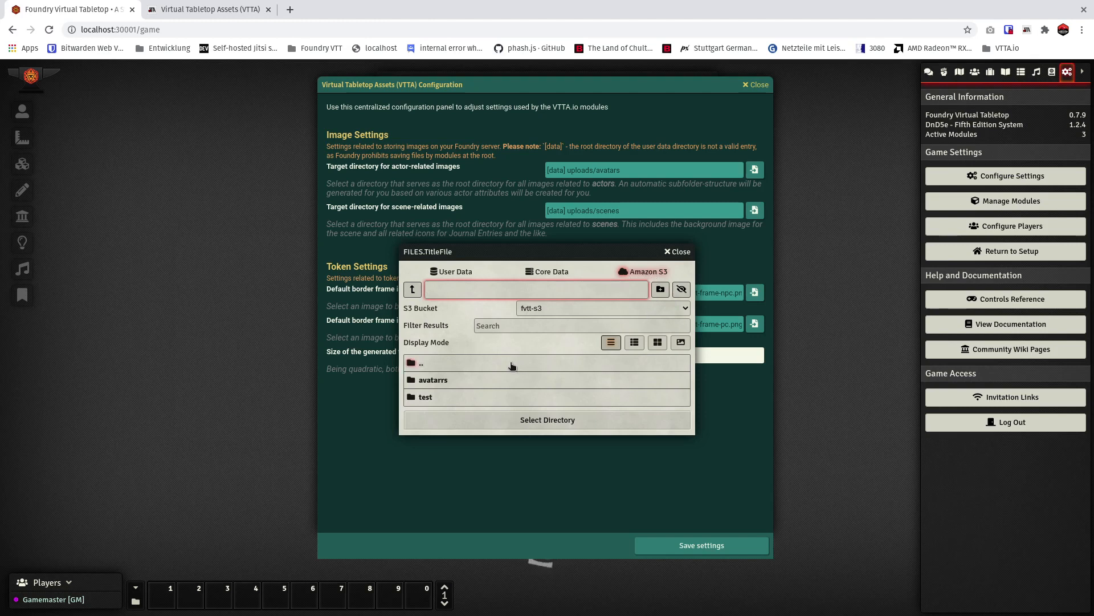
left_click(434, 363)
left_click(659, 272)
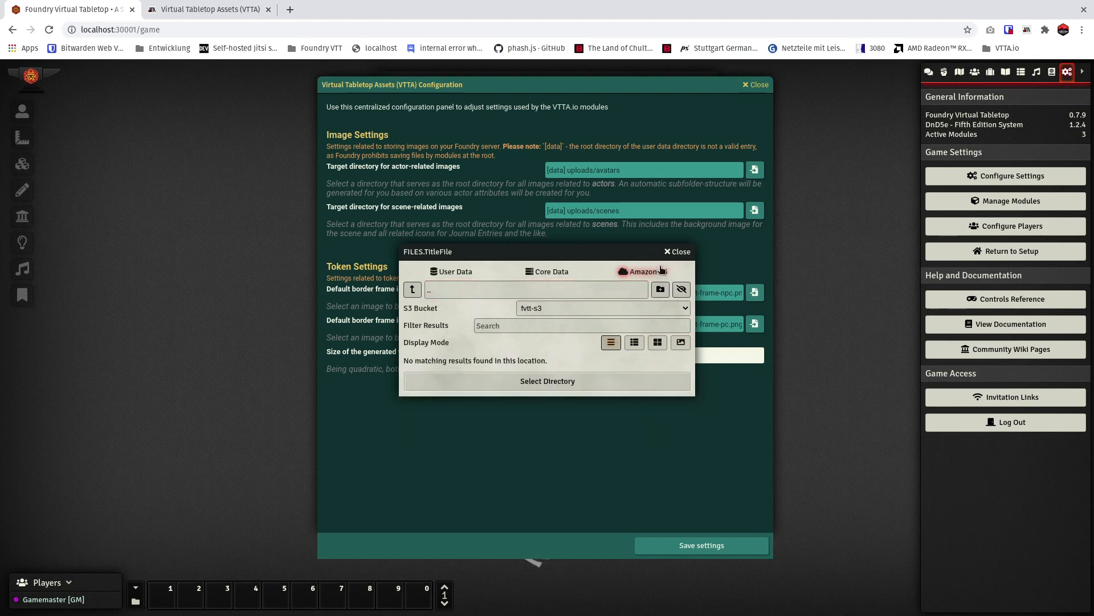
left_click(661, 289)
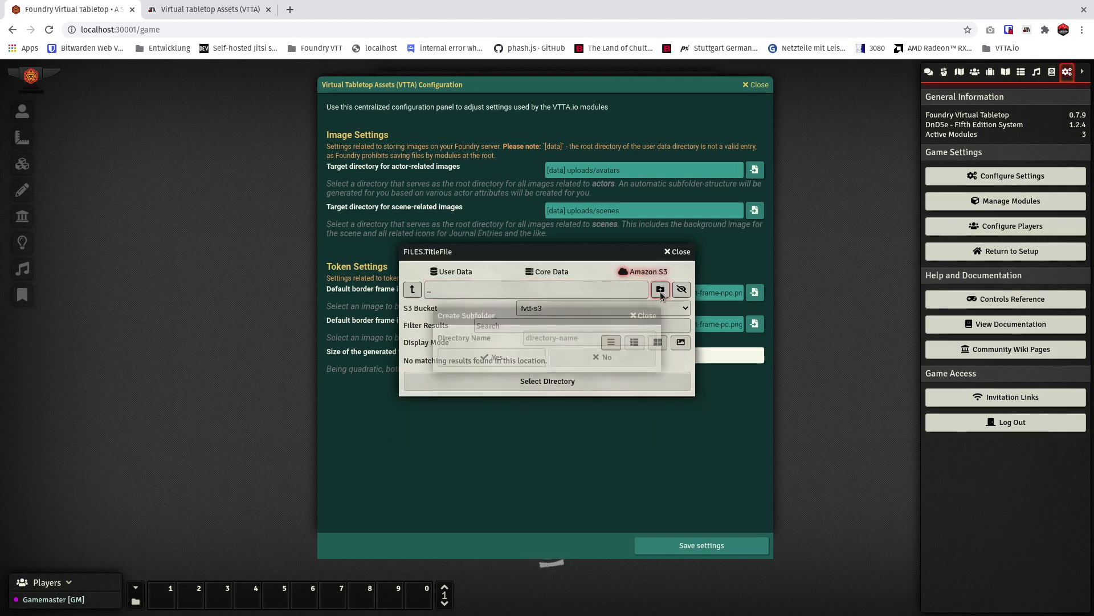
left_click(567, 340)
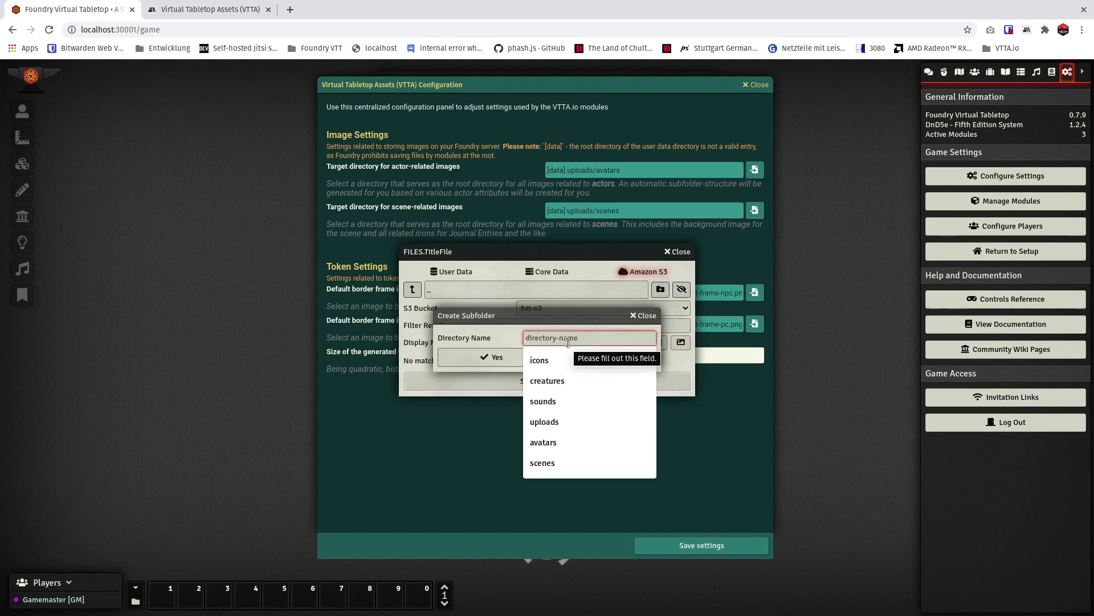
type("actors")
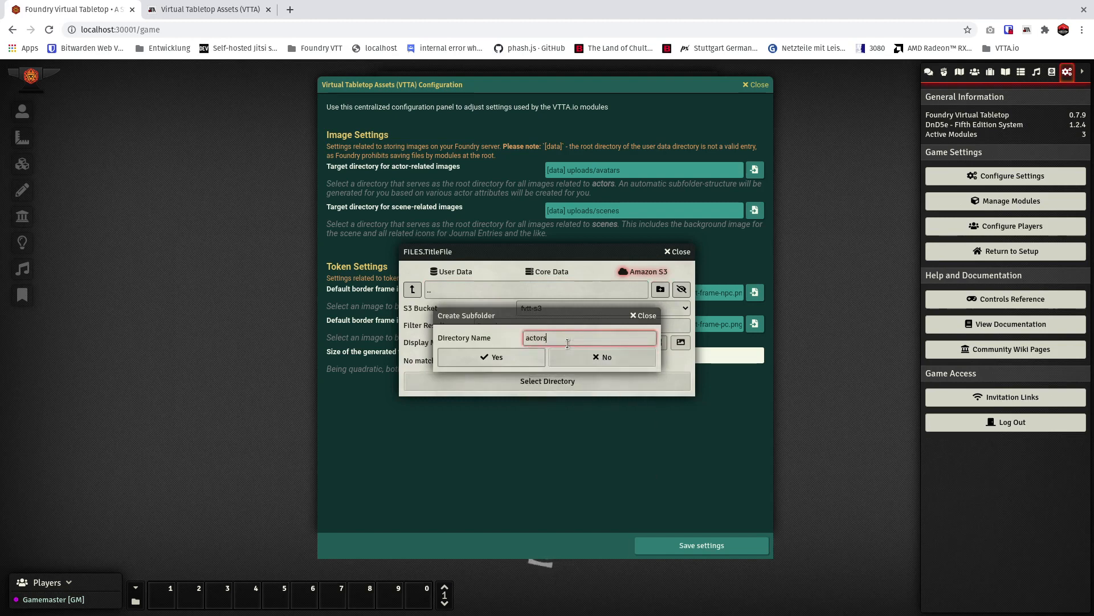
left_click(524, 349)
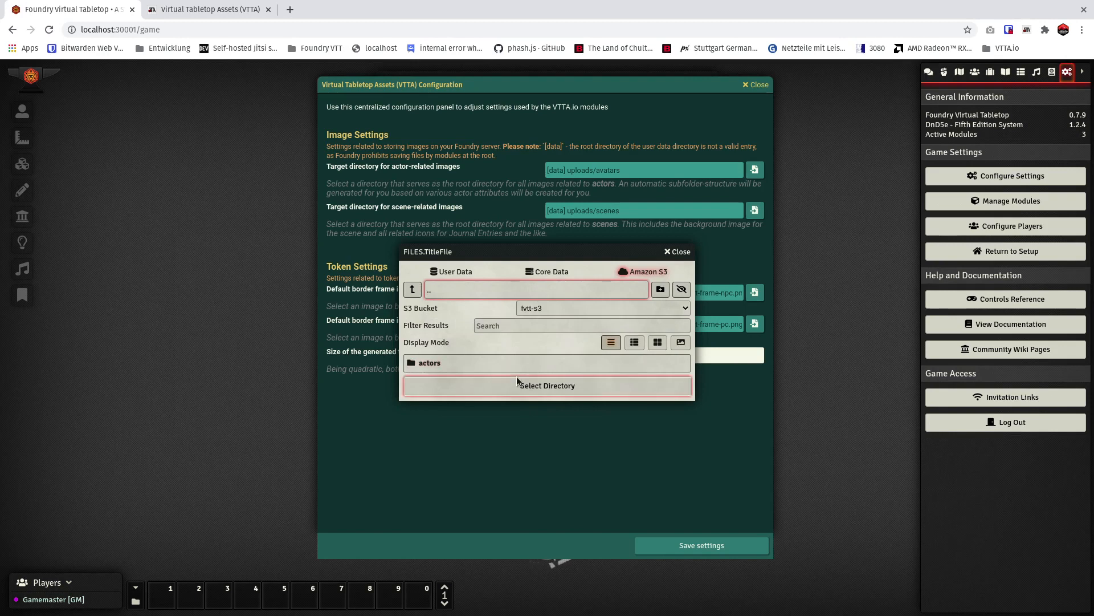
Choose the S3 folder ../actors as the target directory for actor-related images and save the VTTA settings.
left_click(428, 363)
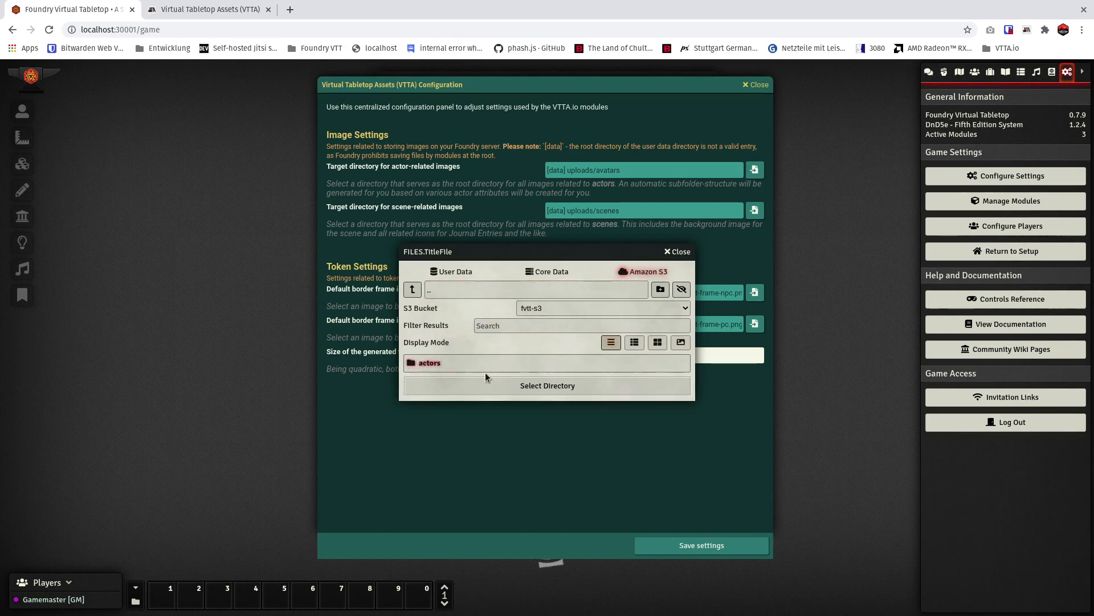
left_click(546, 381)
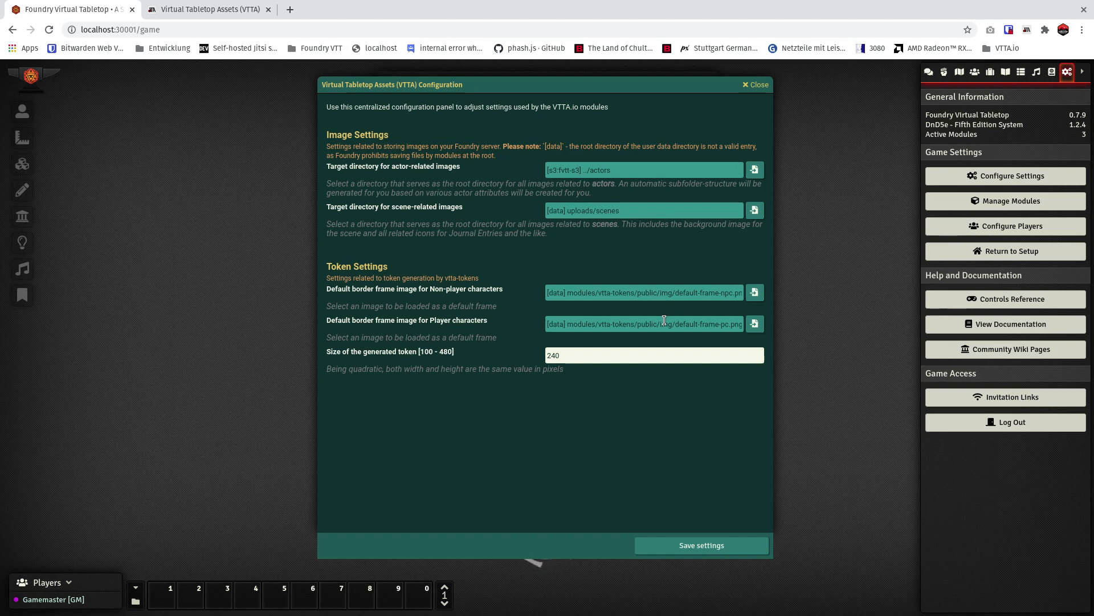
double_click(539, 353)
left_click(712, 546)
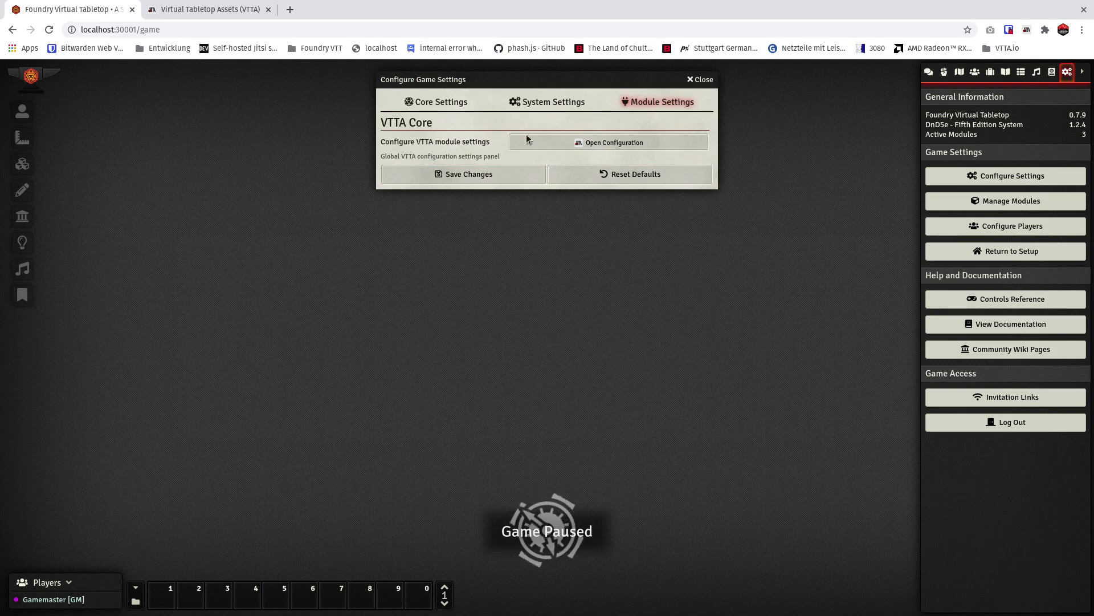
left_click(700, 79)
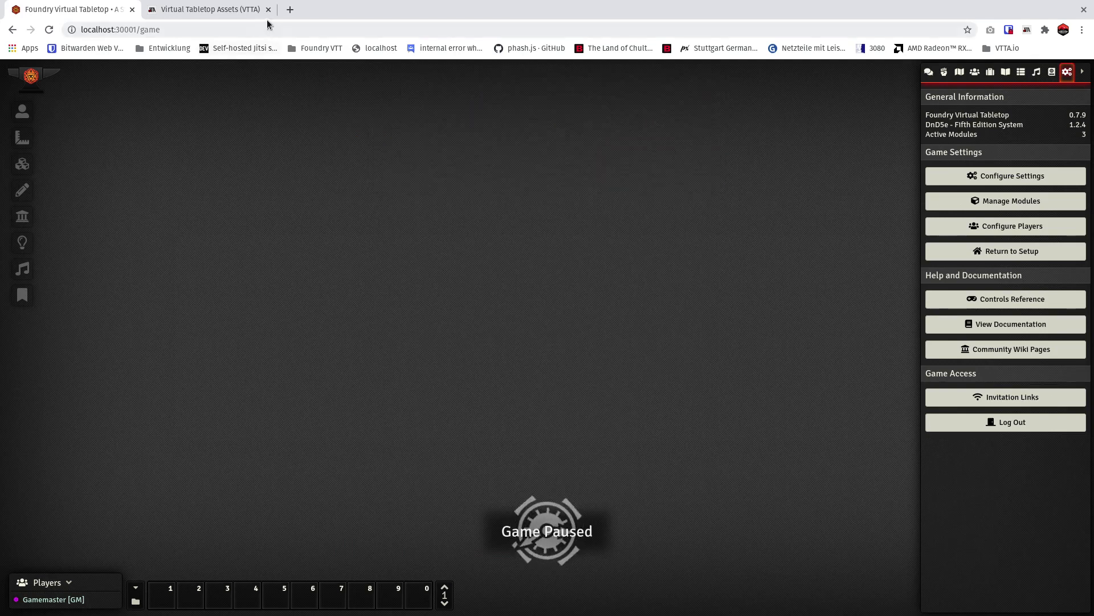
Open the D&D Beyond website, dndbeyond.com, in a new browser tab.
left_click(290, 10)
left_click(280, 31)
type("dndbeyond")
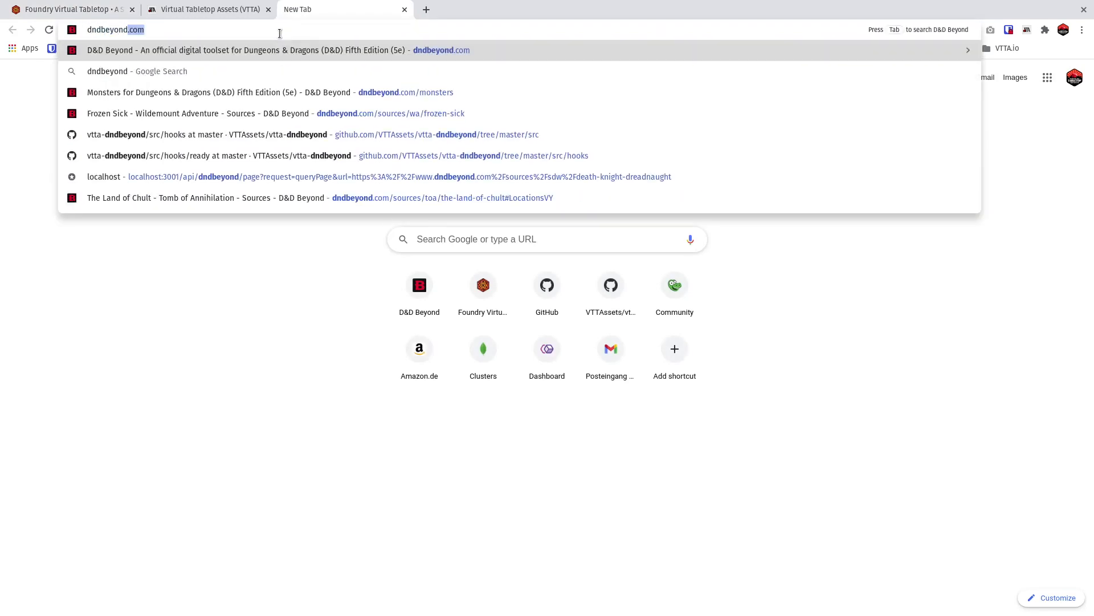
key("Return")
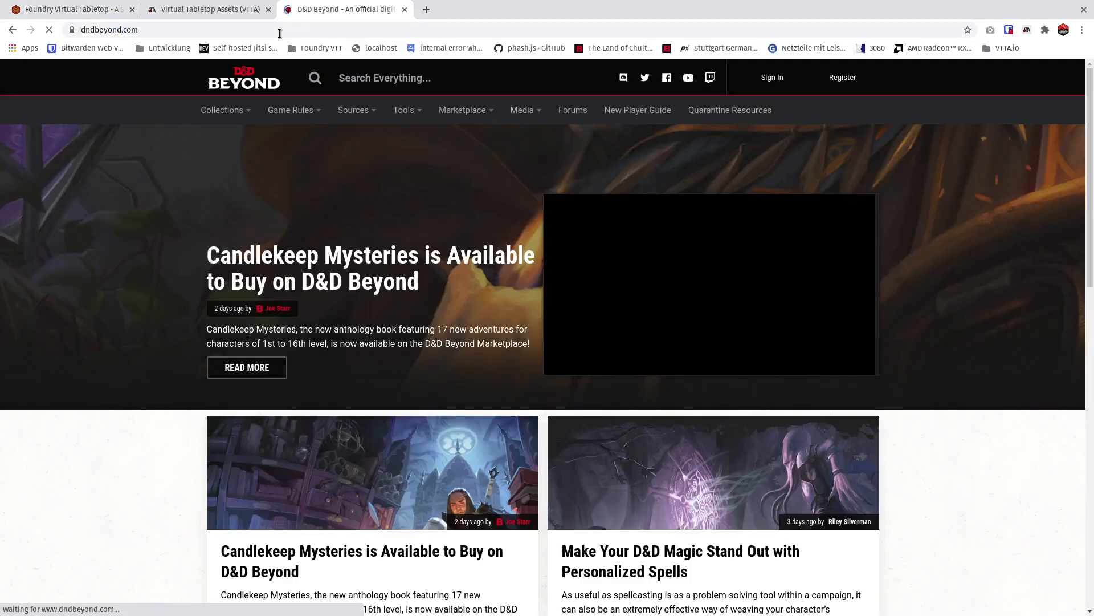
Search D&D Beyond for Goblin and open the Goblin monster page.
type("Goblin")
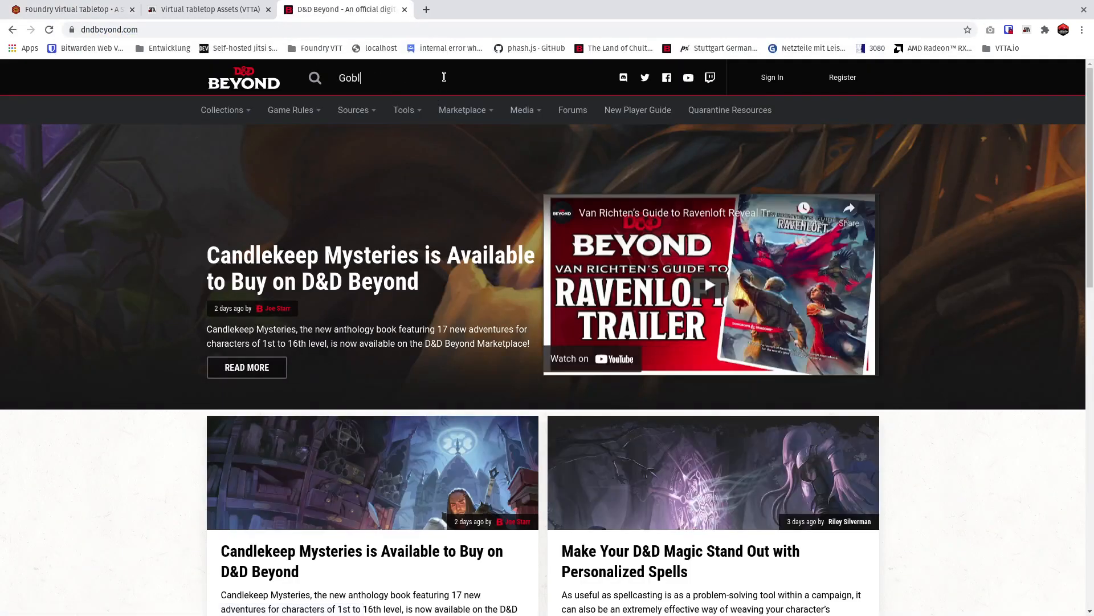
key("Return")
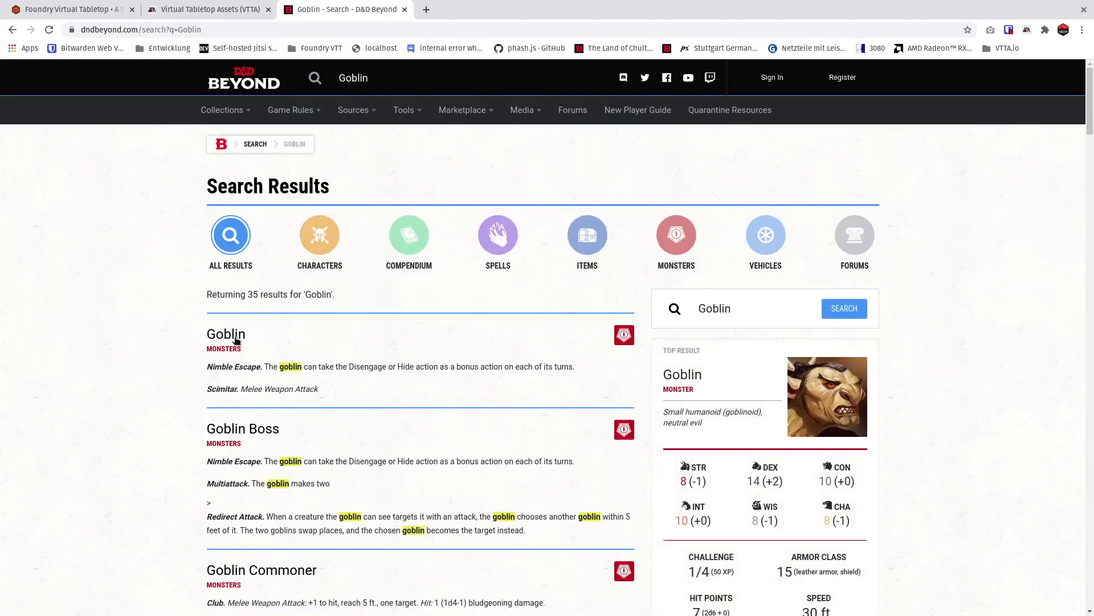
left_click(235, 335)
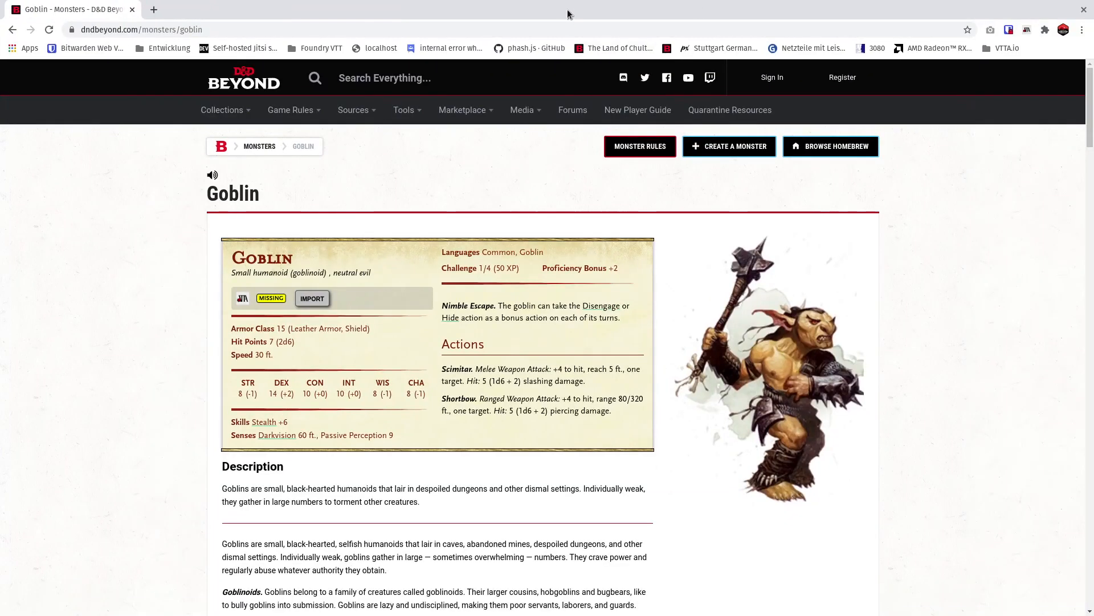
Move the Goblin page into its own browser window and arrange it side by side with the Foundry game window.
left_click_drag(567, 10, 1093, 86)
left_click(375, 15)
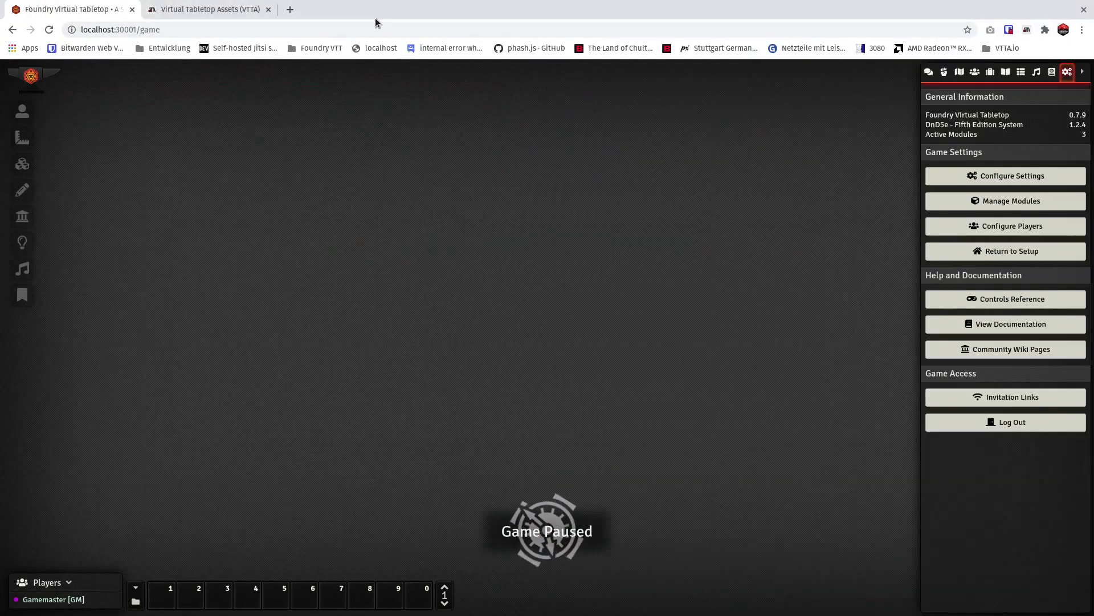
left_click_drag(375, 19, 0, 137)
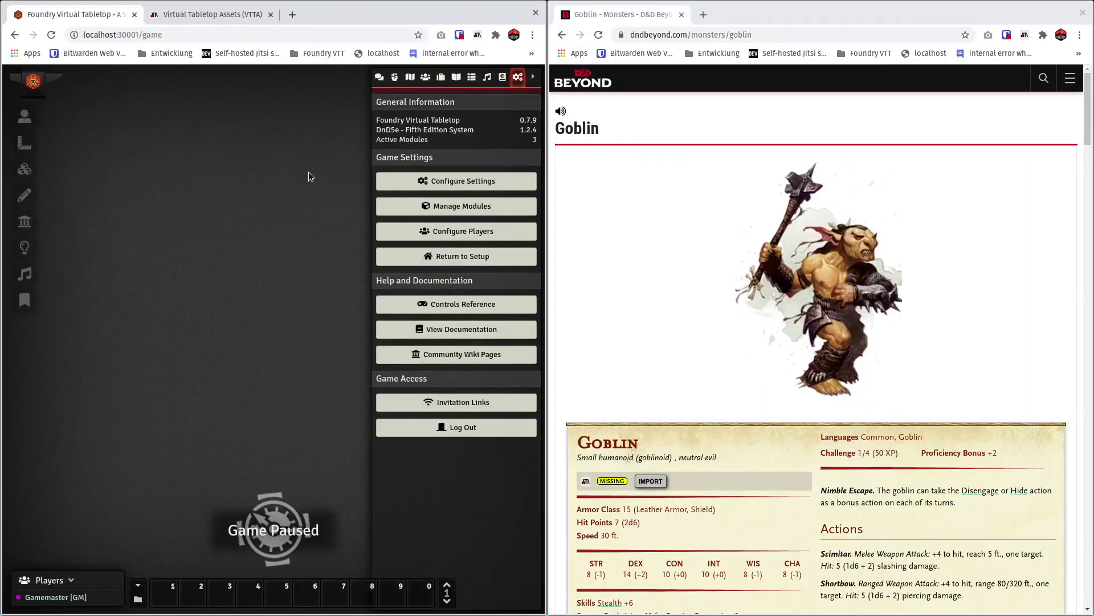
Show the actors directory in Foundry and try to import the Goblin from its D&D Beyond stat block.
left_click(426, 79)
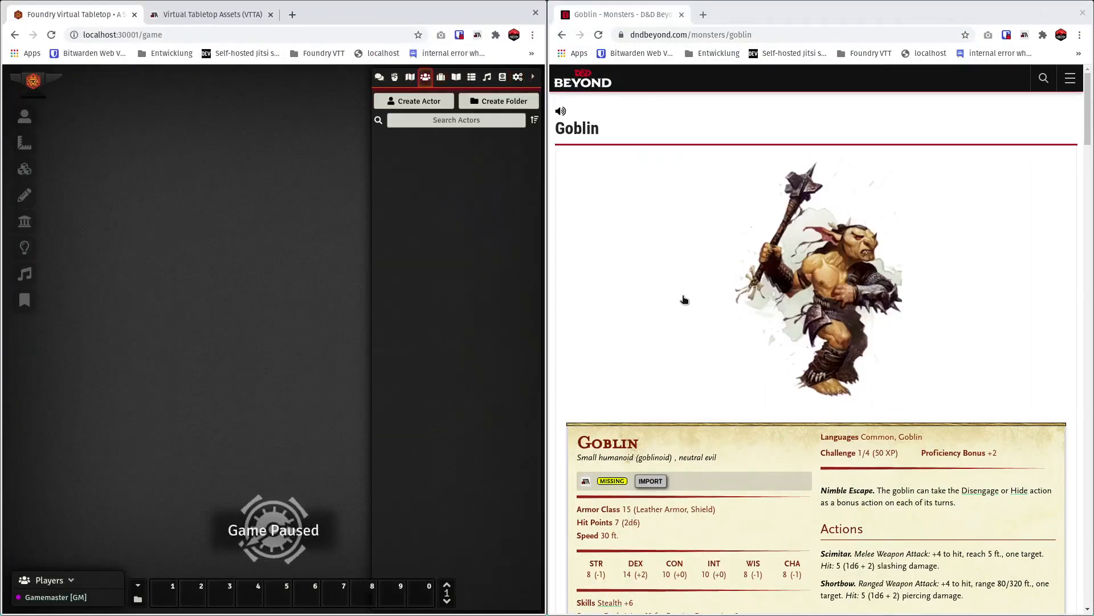
scroll(681, 305, "down", 1)
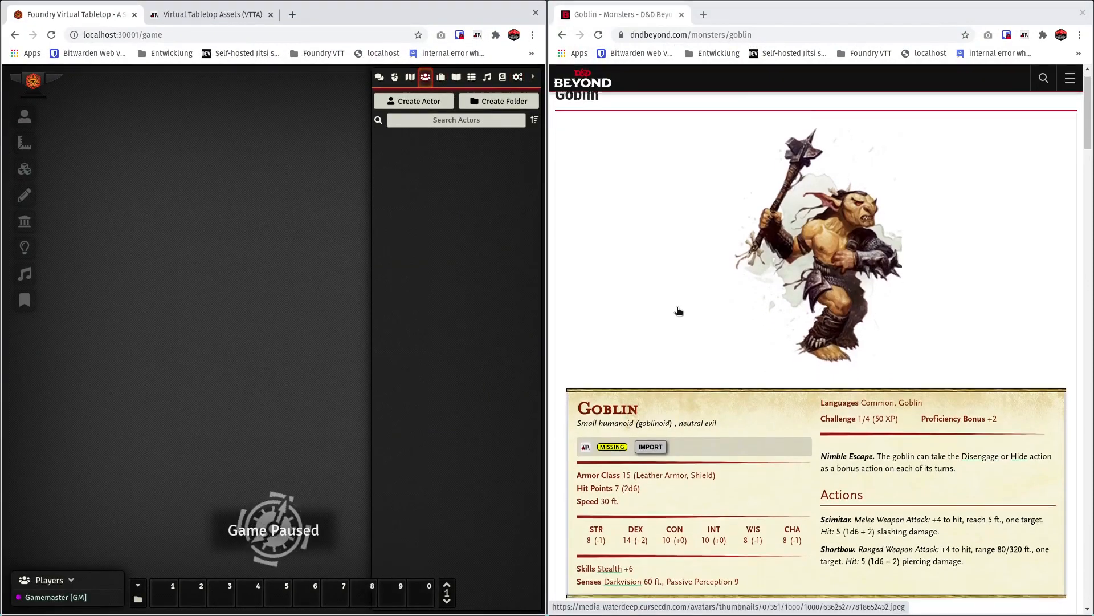
scroll(678, 310, "down", 2)
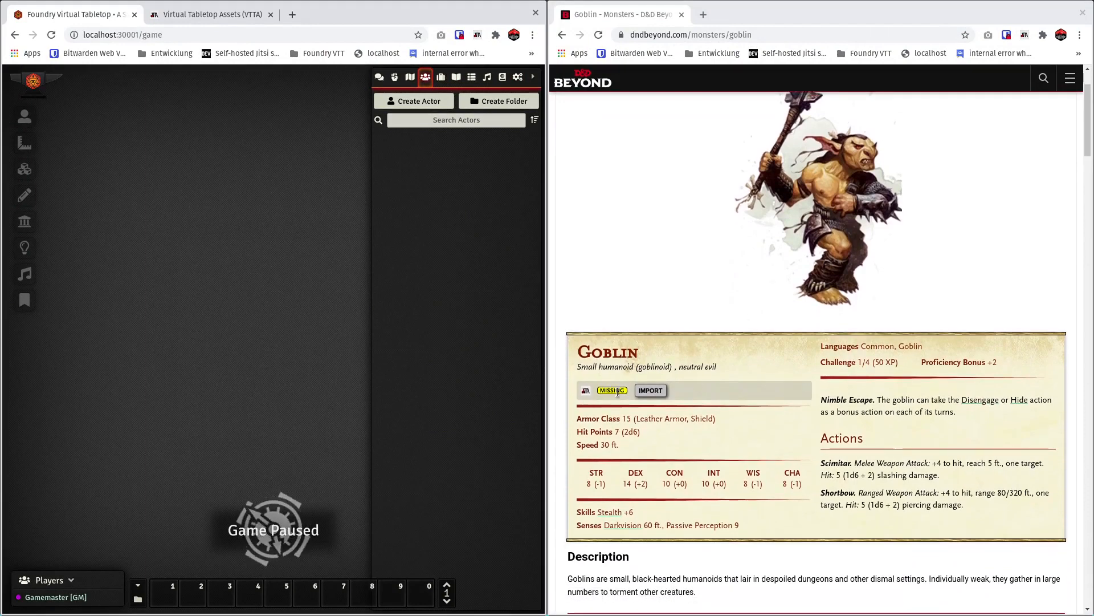
left_click(651, 391)
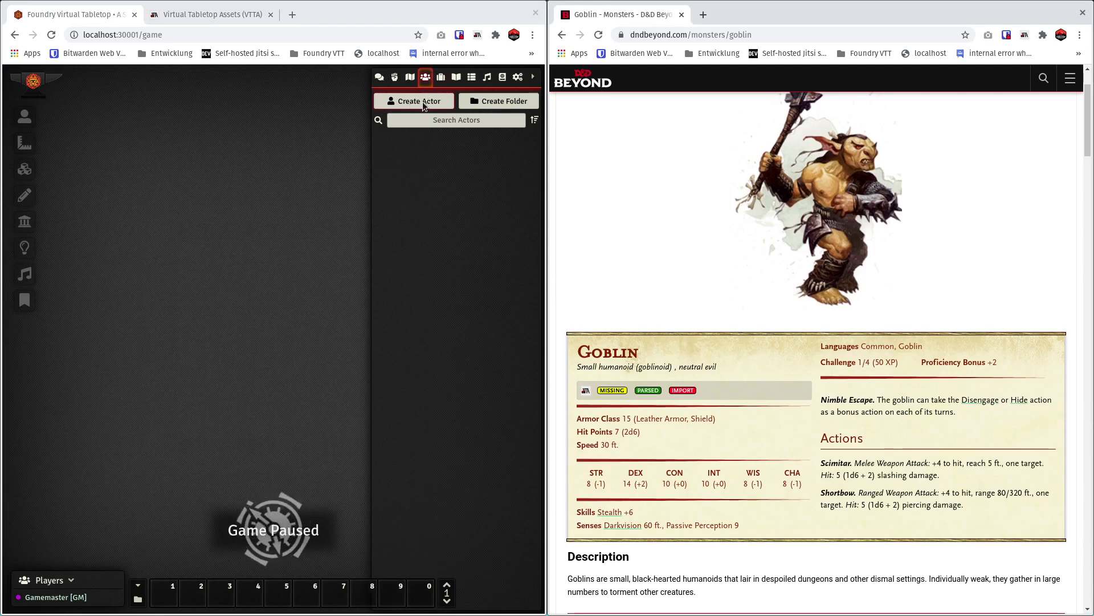
Set the VTTA target directory for actor-related images to the avatars folder in User Data and save the module settings.
left_click(518, 78)
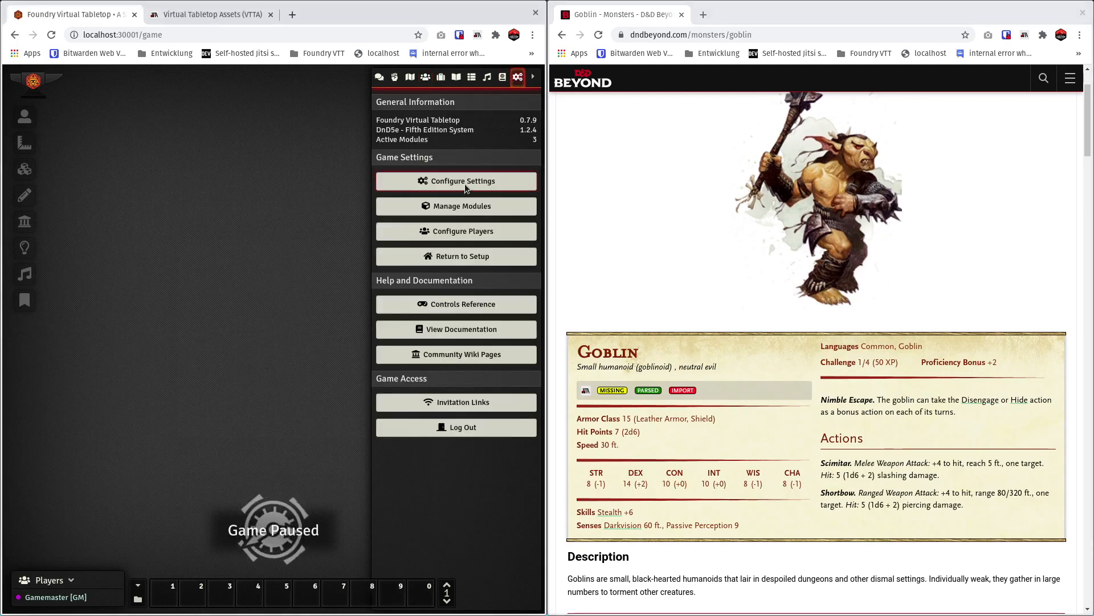
left_click(461, 185)
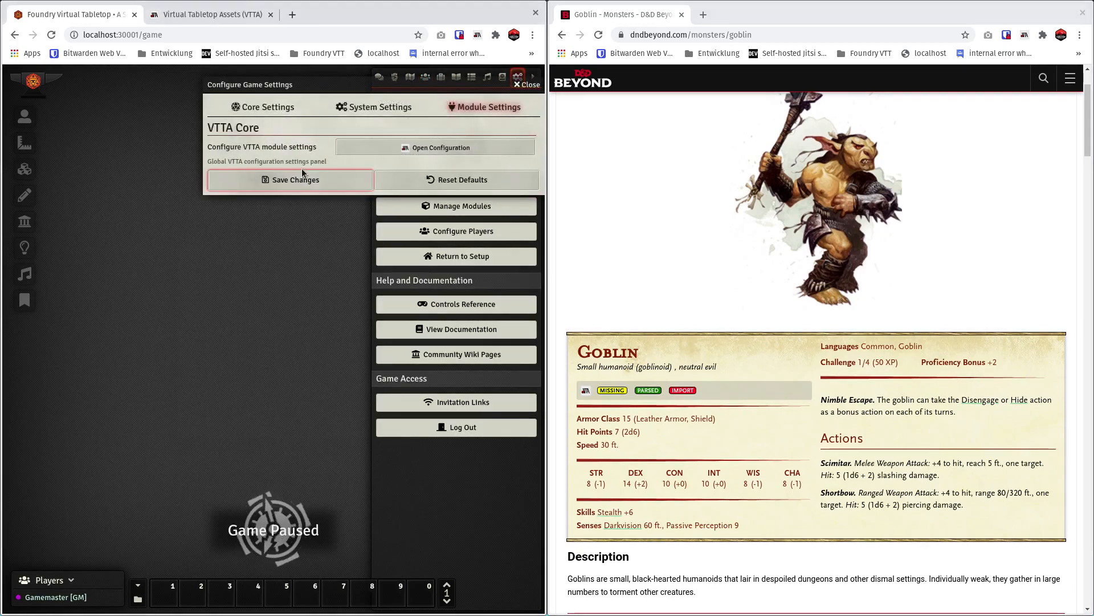
left_click(398, 143)
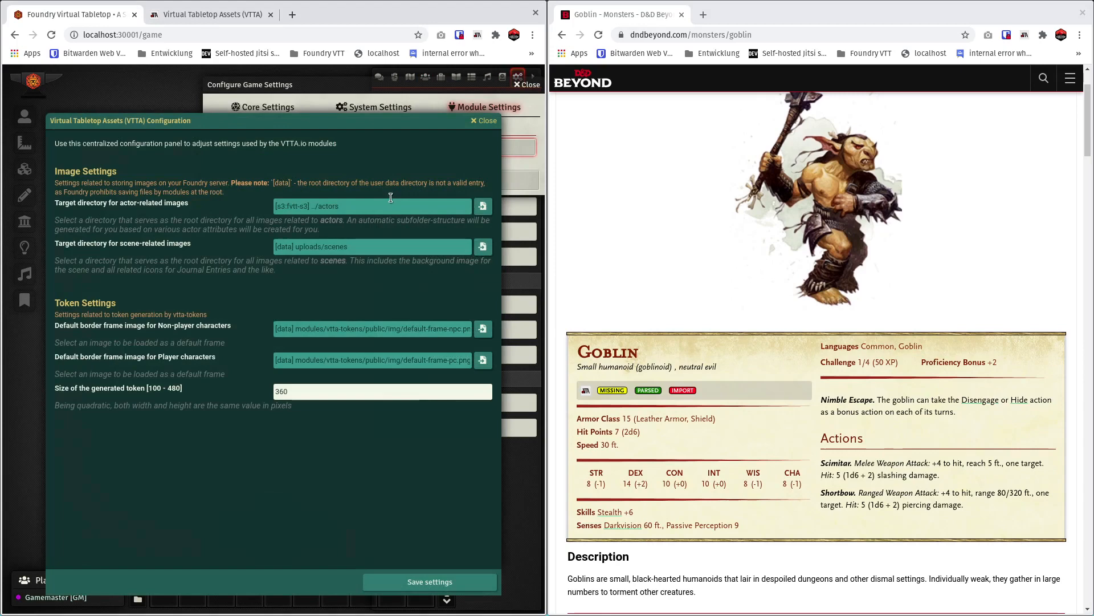
left_click(482, 206)
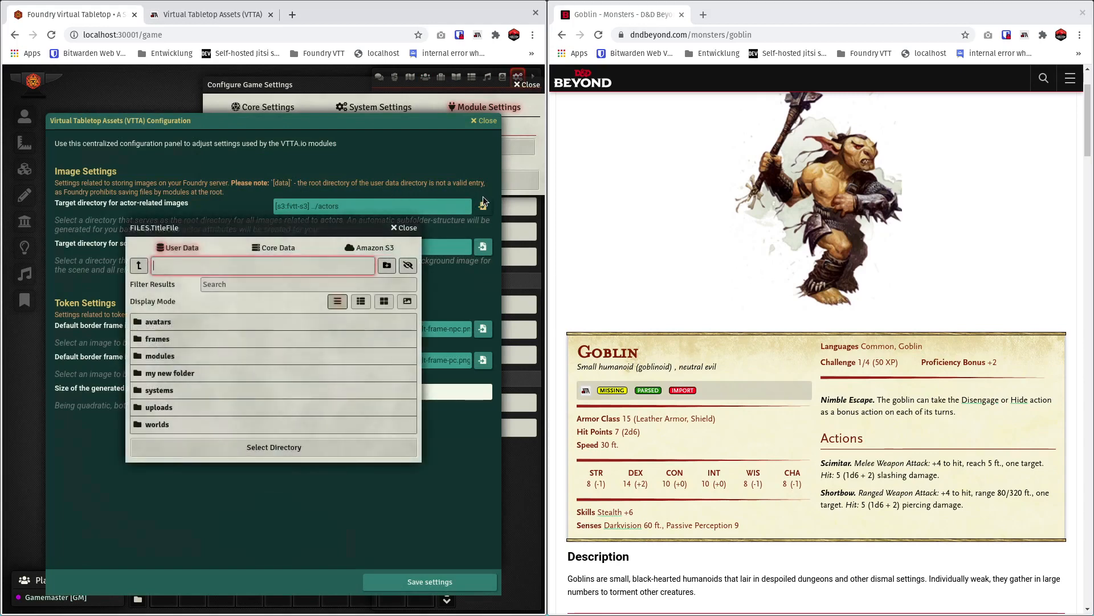
left_click(154, 321)
left_click(265, 377)
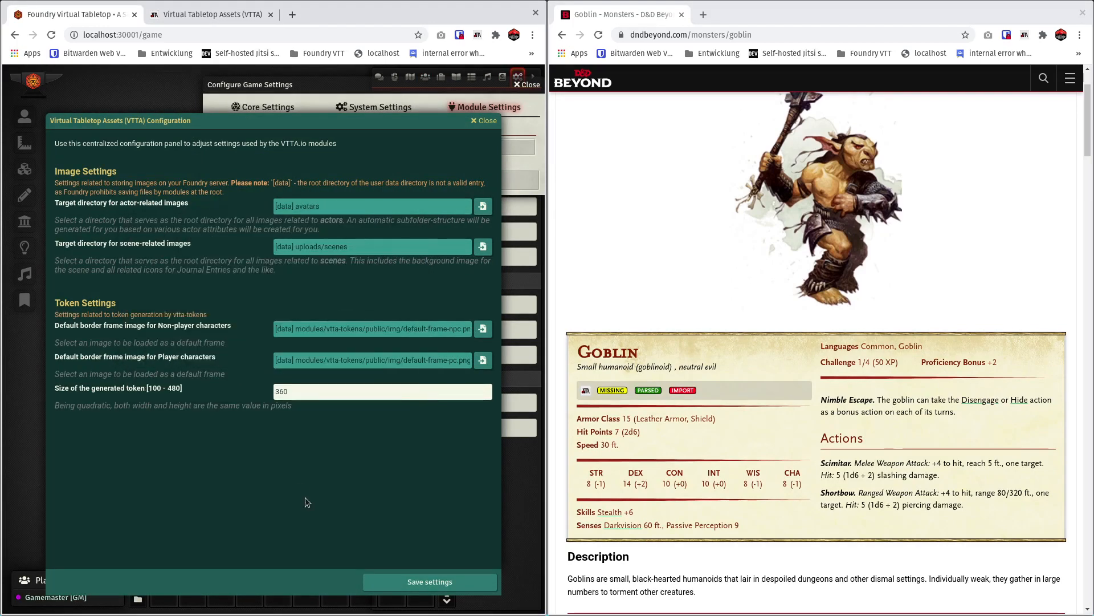
left_click(462, 581)
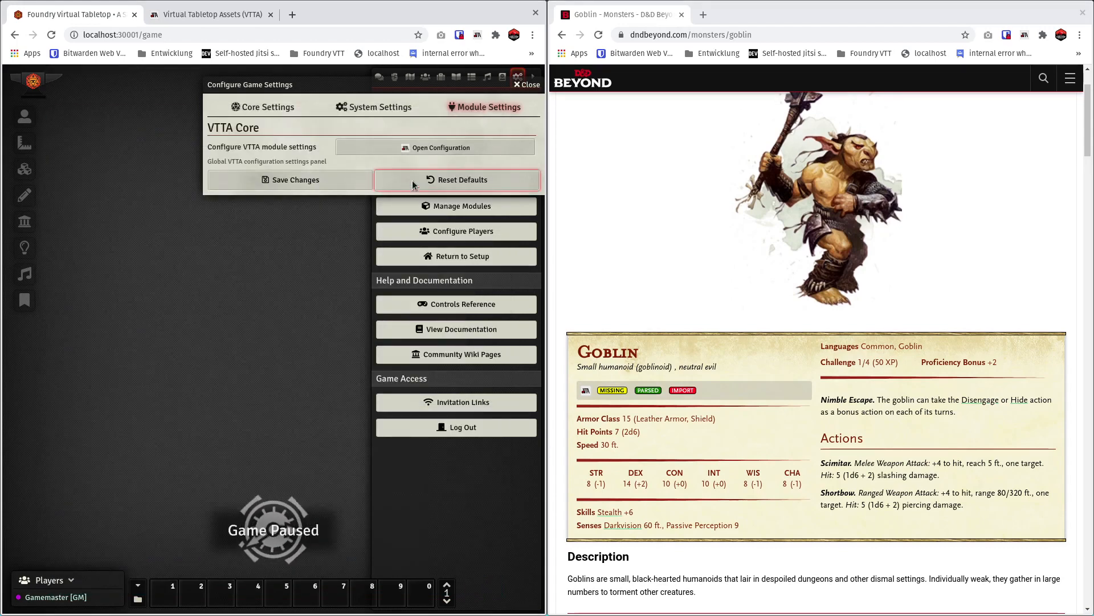
left_click(350, 182)
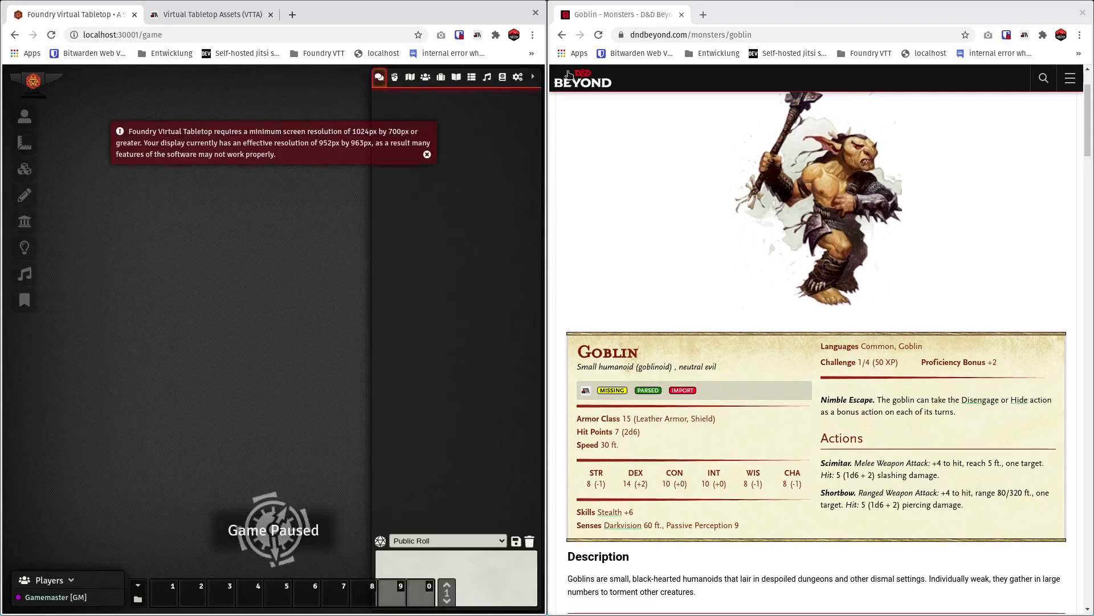
Connect the VTTA browser extension to the Foundry game, import the Goblin from its D&D Beyond stat block and dismiss the notifications.
left_click(477, 35)
left_click(467, 59)
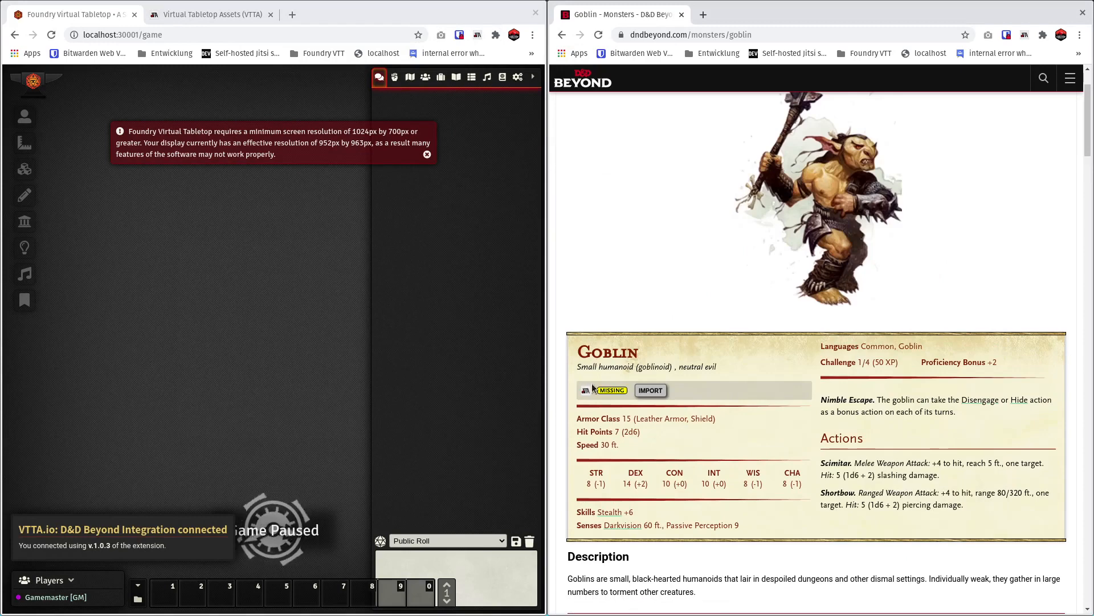
left_click(427, 155)
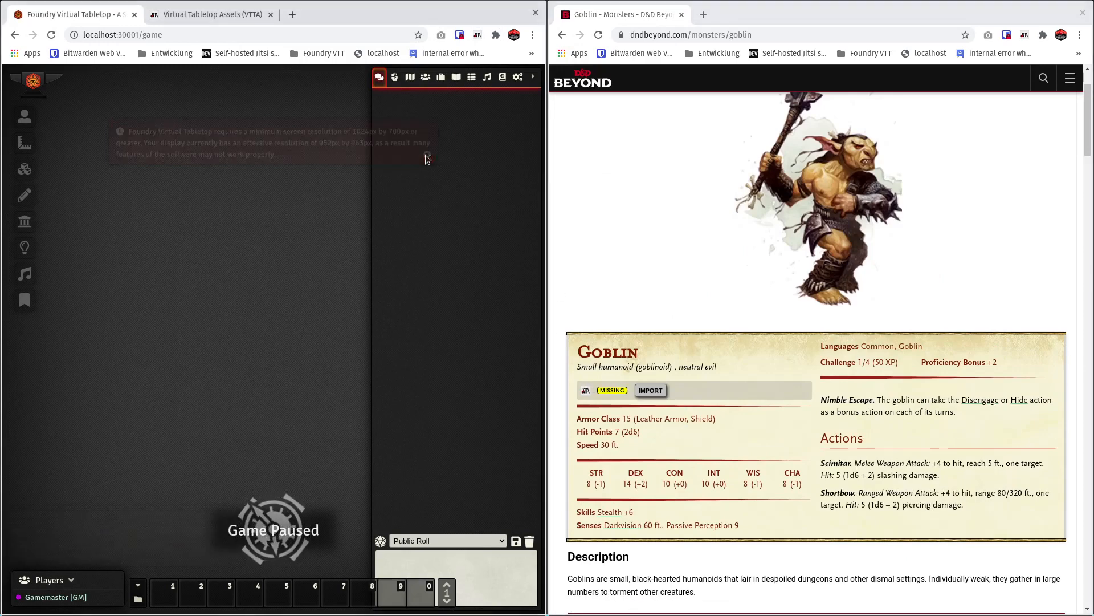
left_click(651, 390)
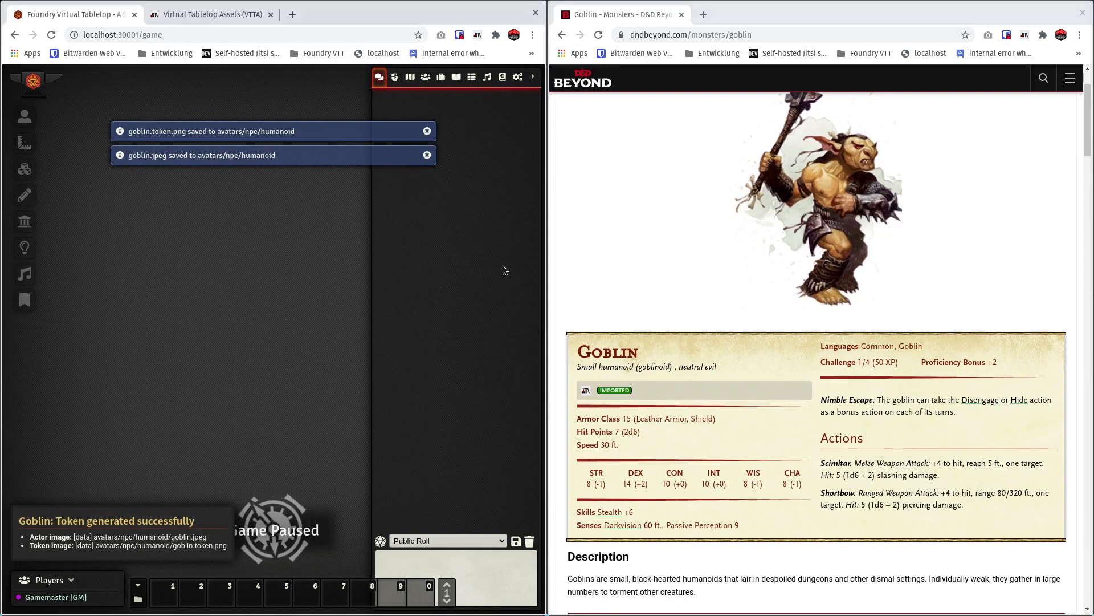
left_click(427, 132)
left_click(426, 131)
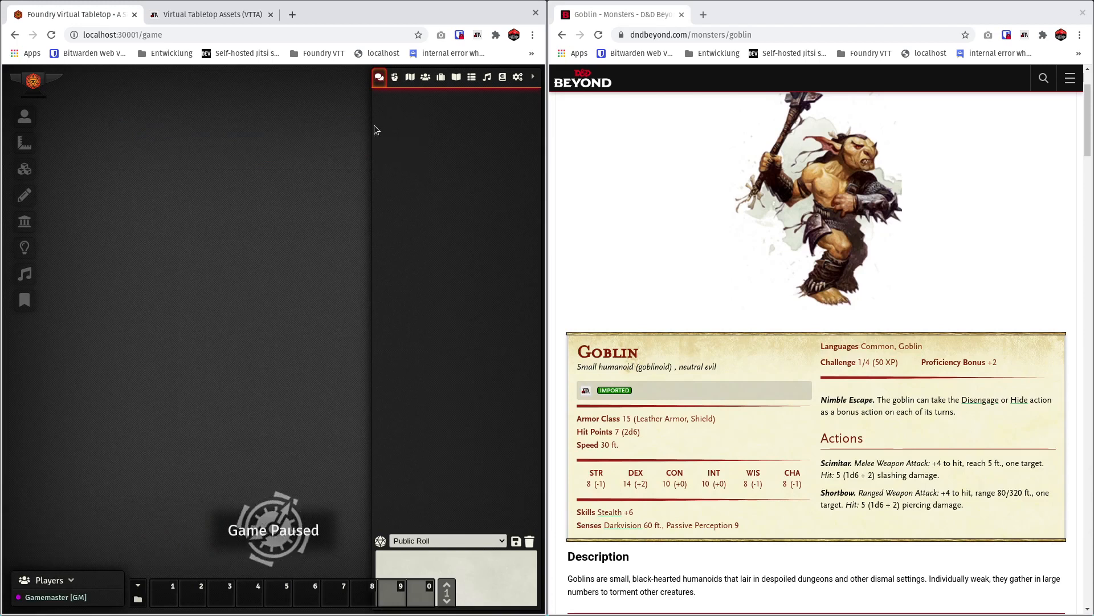
Open the imported Goblin's sheet from the Humanoid > Goblinoid folder of the Foundry actors directory.
left_click(425, 77)
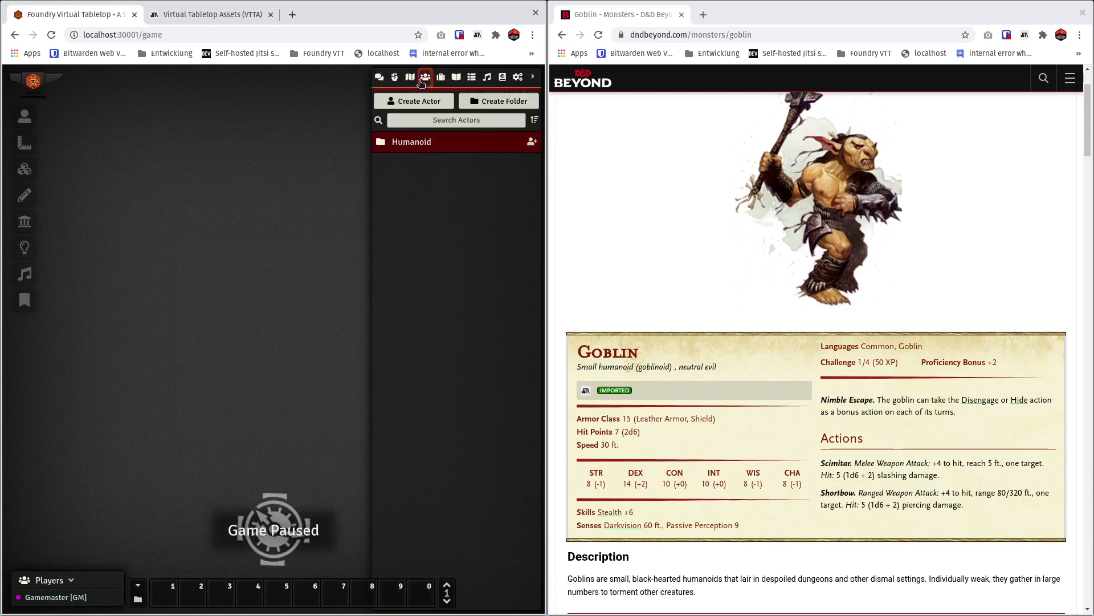
left_click(423, 147)
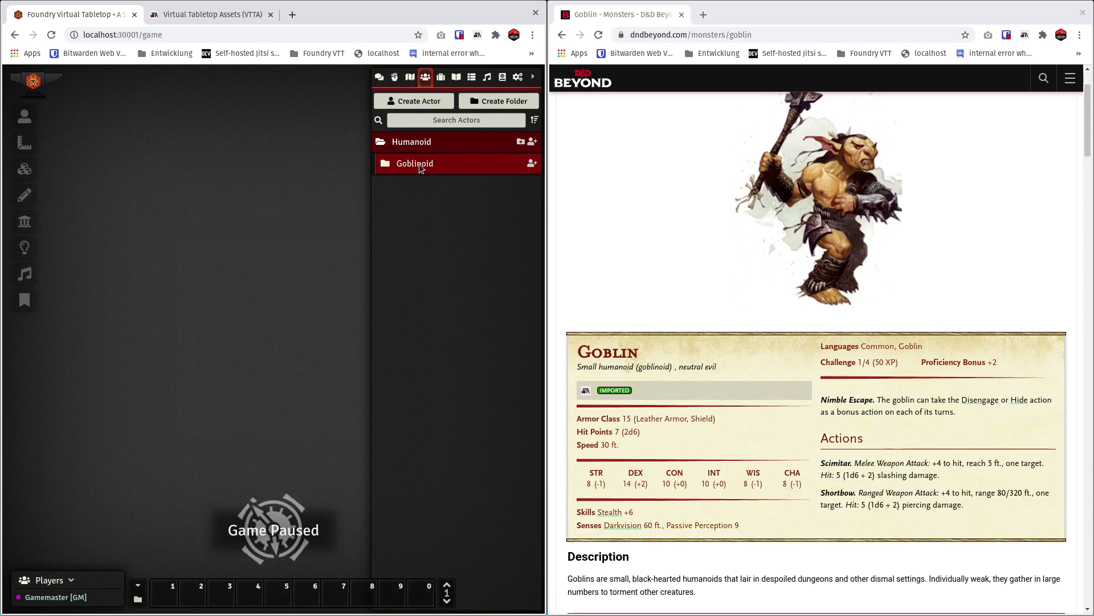
left_click(419, 163)
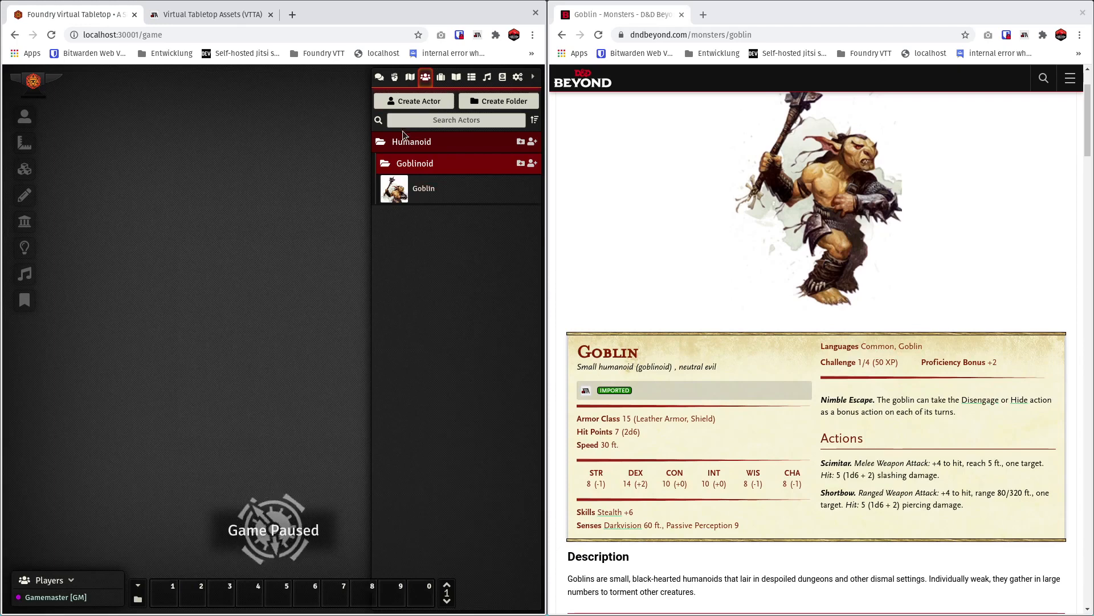
left_click(425, 192)
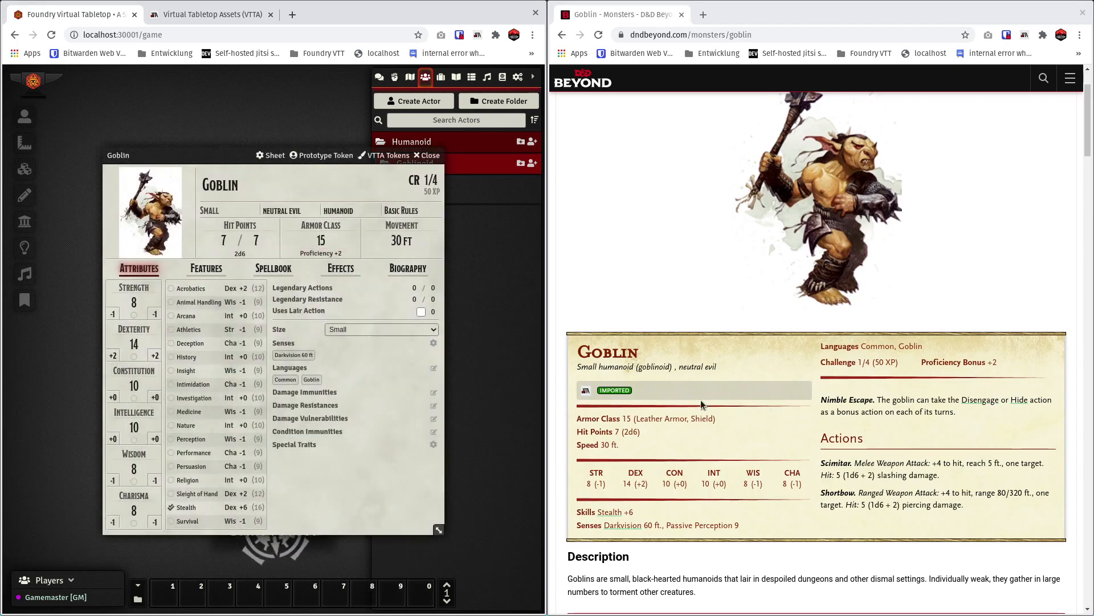
Review the Goblin sheet's features, spellbook, effects and attributes.
left_click(210, 268)
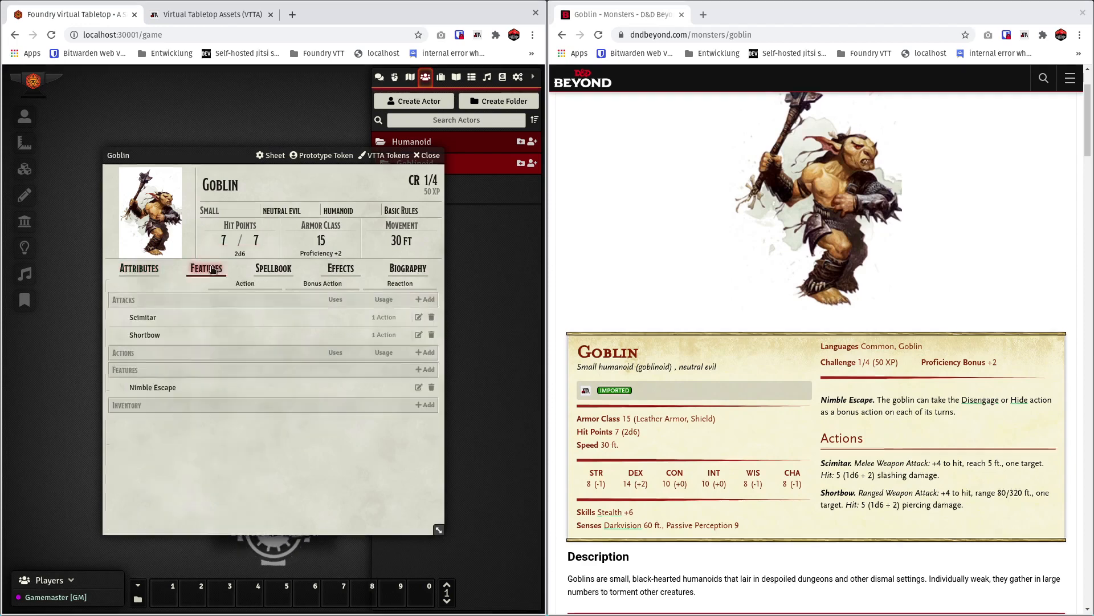
left_click(270, 270)
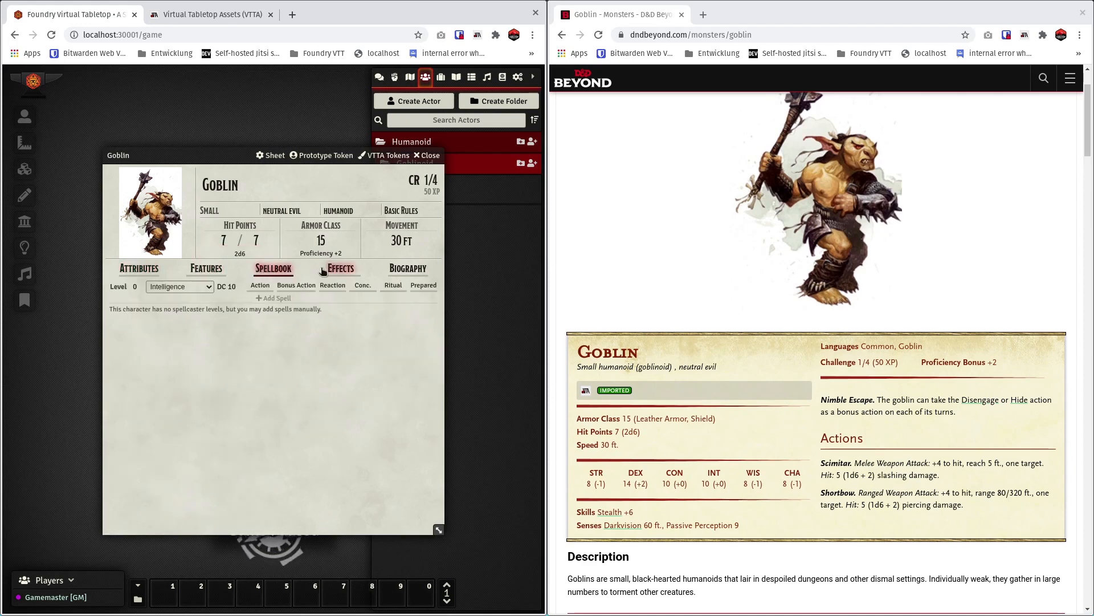
left_click(340, 271)
left_click(274, 269)
left_click(206, 269)
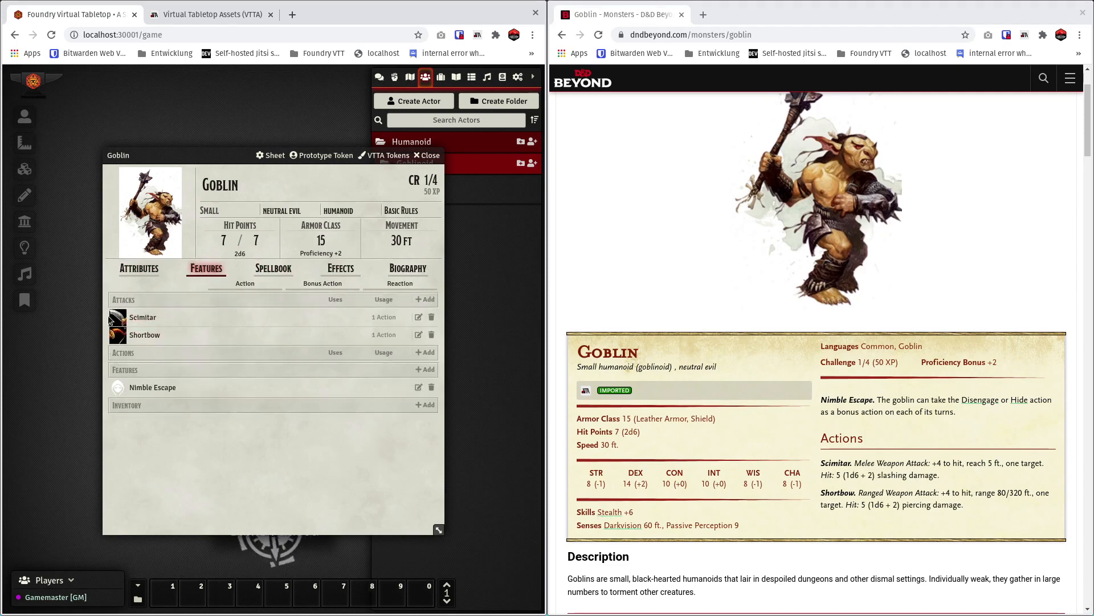
left_click(142, 273)
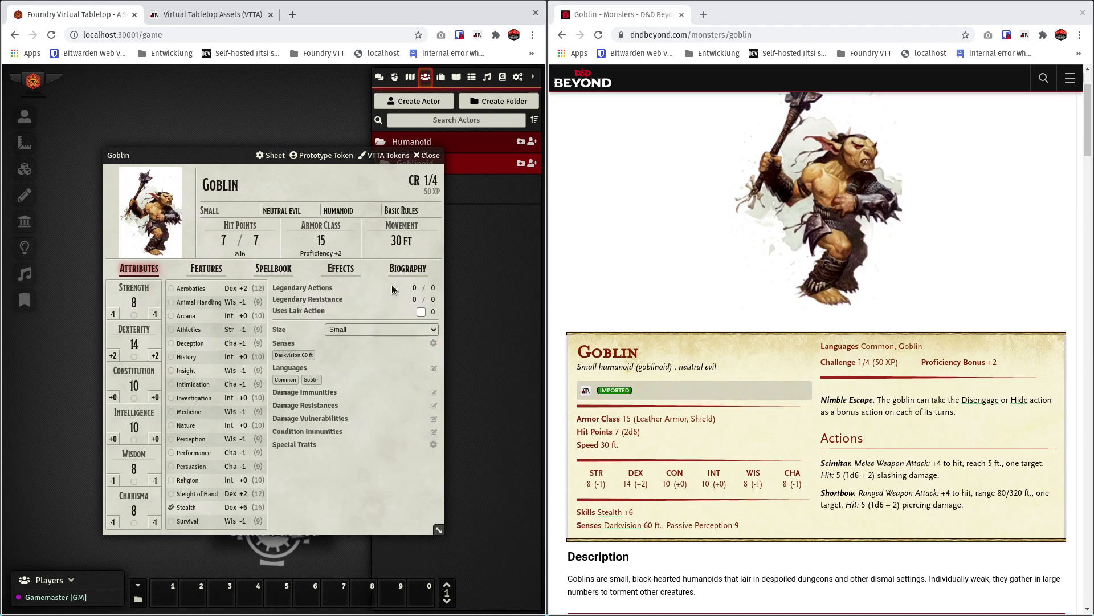
Inspect the folder path where the Goblin's portrait image is stored, leaving the image selection as it is.
left_click(165, 211)
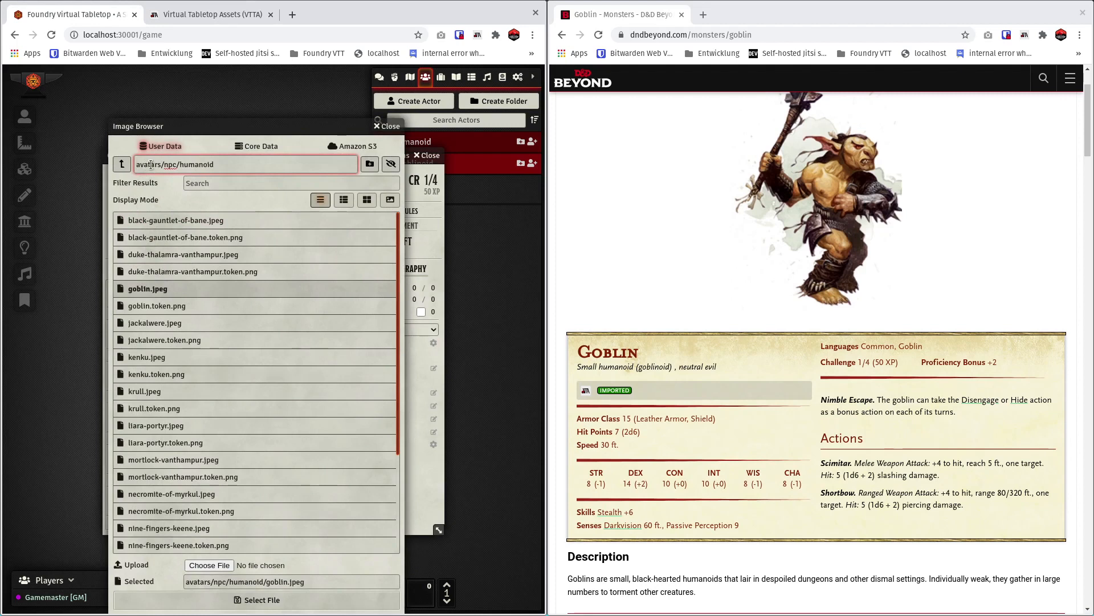
double_click(189, 164)
left_click(387, 126)
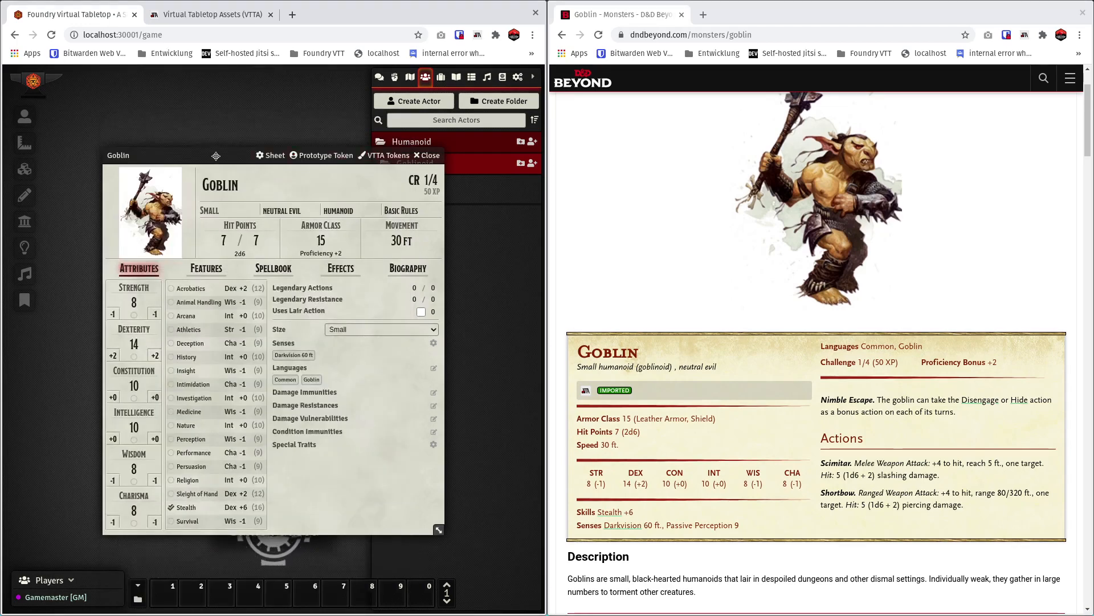
Check the image path of the Goblin's prototype token, then close the token configuration and the actor sheet.
left_click_drag(216, 156, 211, 142)
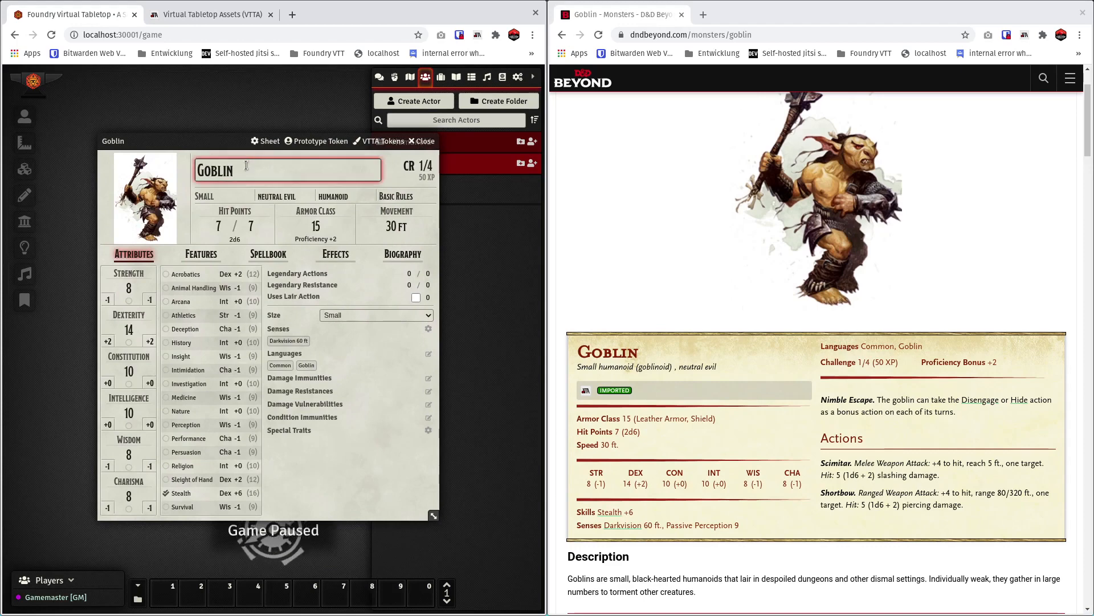
left_click(309, 144)
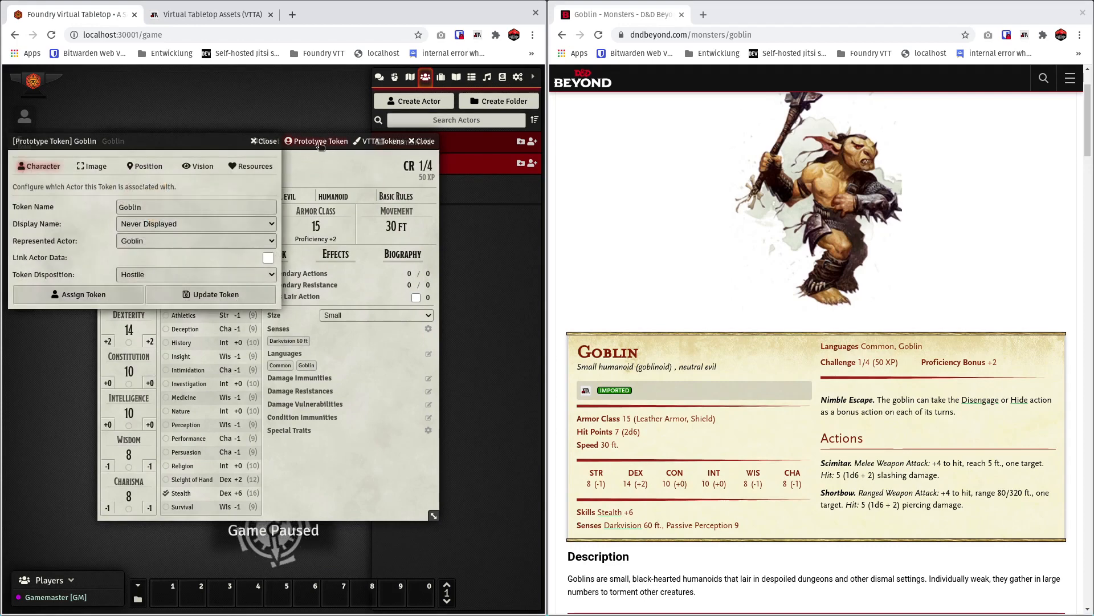
left_click(219, 171)
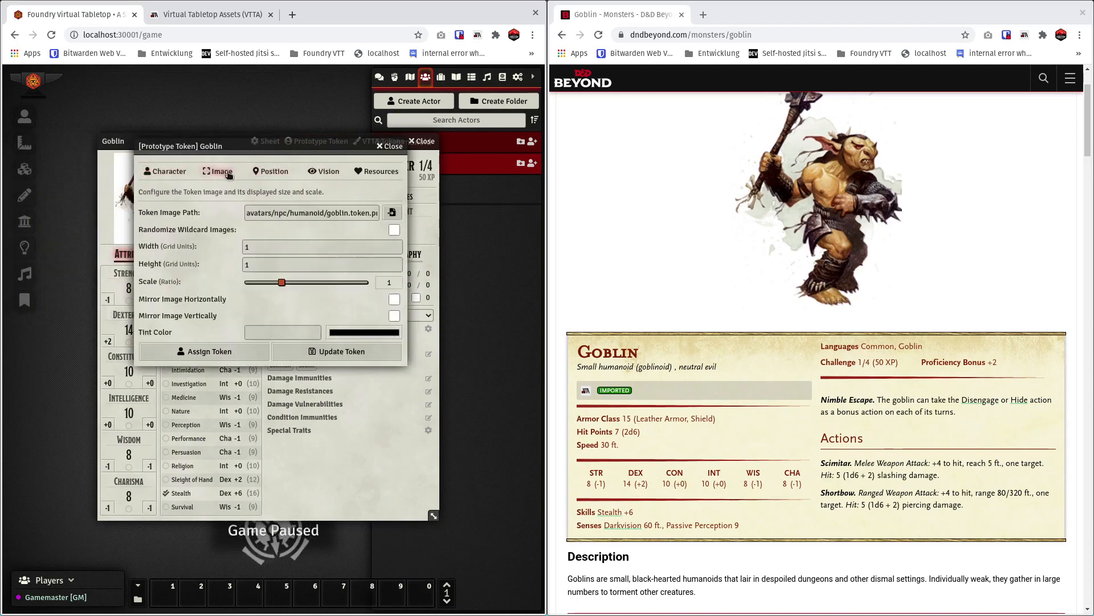
left_click_drag(248, 211, 326, 213)
left_click(356, 213)
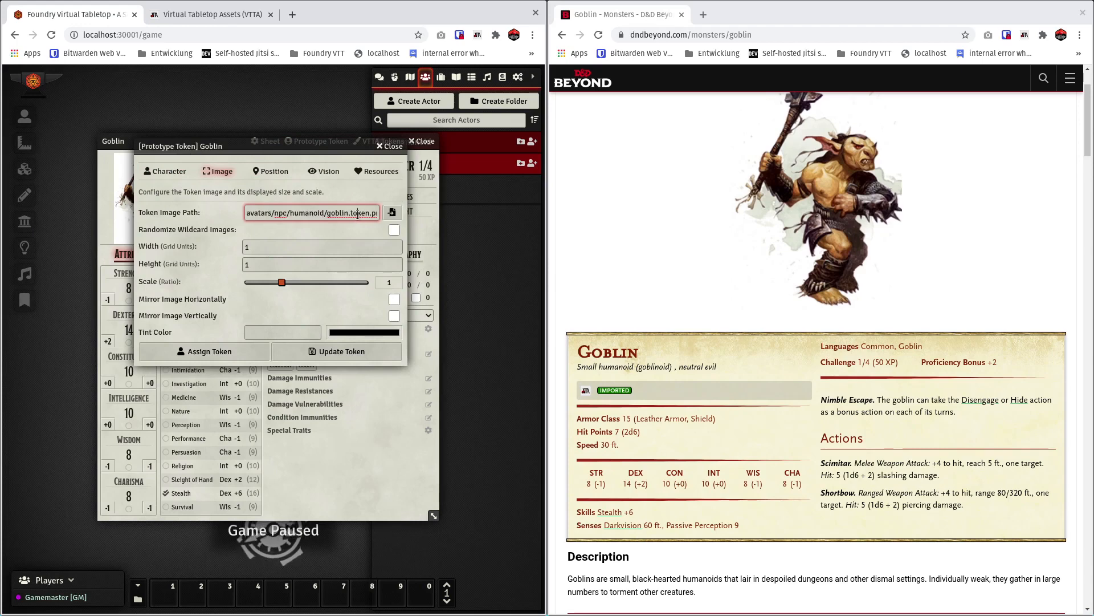
double_click(360, 213)
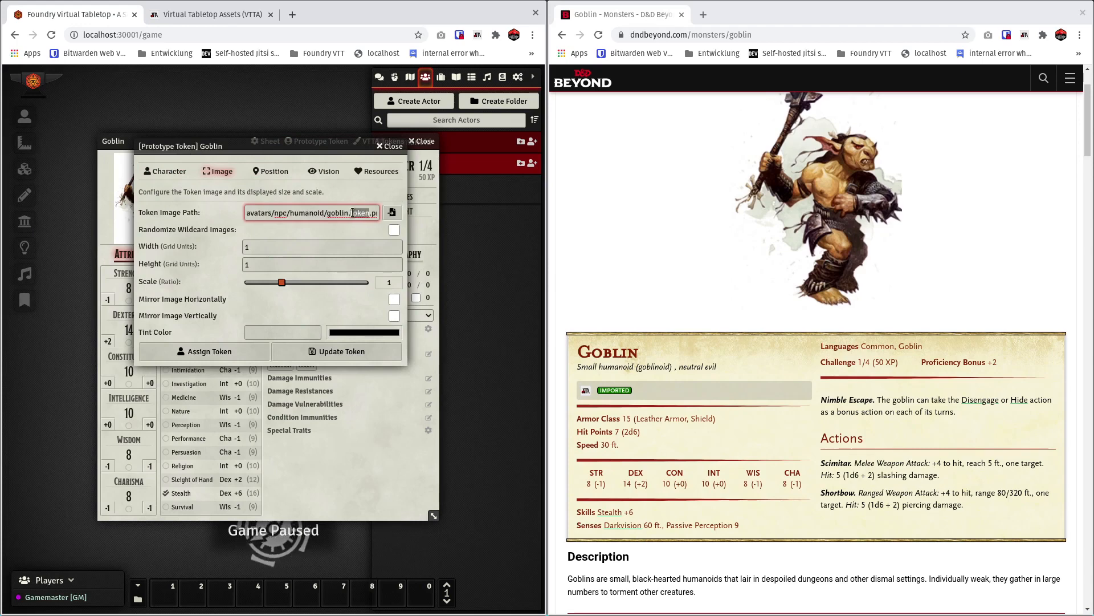
left_click(390, 146)
left_click(422, 141)
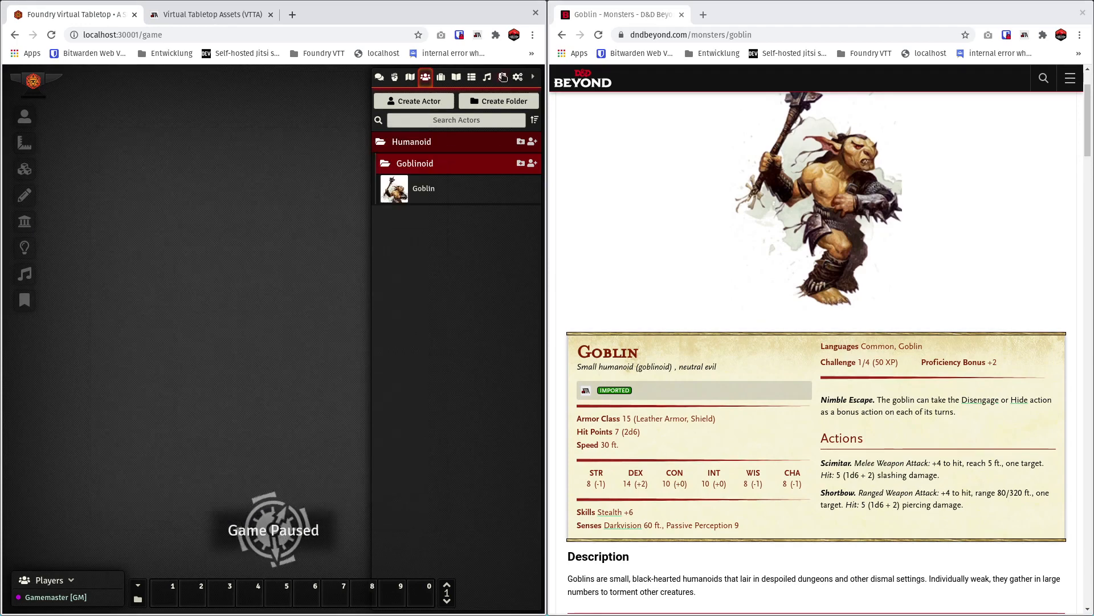
Review the image directories in the VTTA module configuration and close the game settings without changes.
left_click(519, 78)
left_click(478, 182)
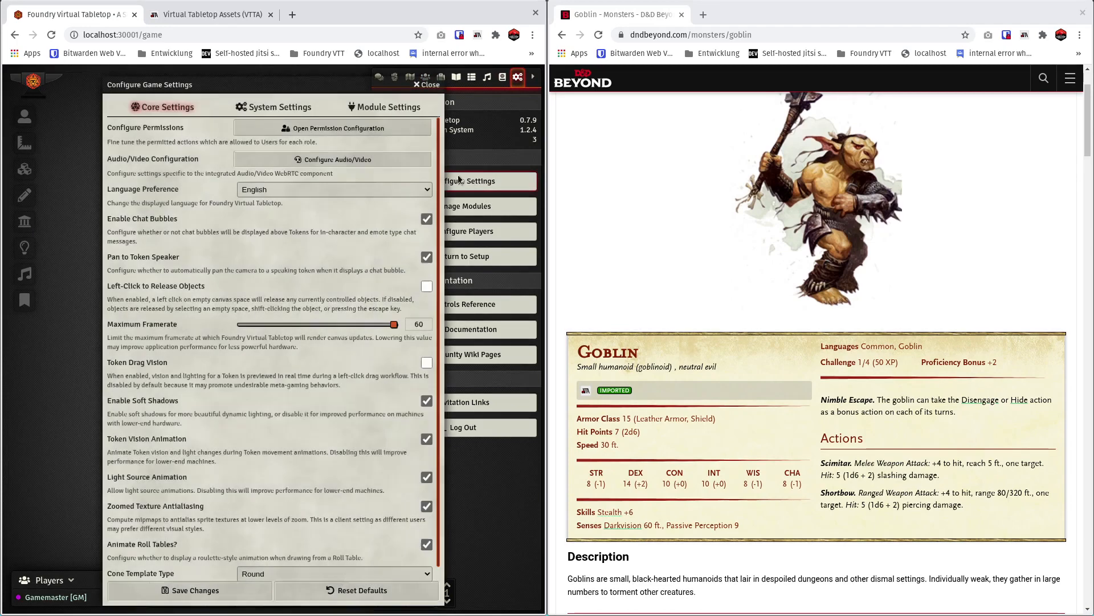
left_click(368, 108)
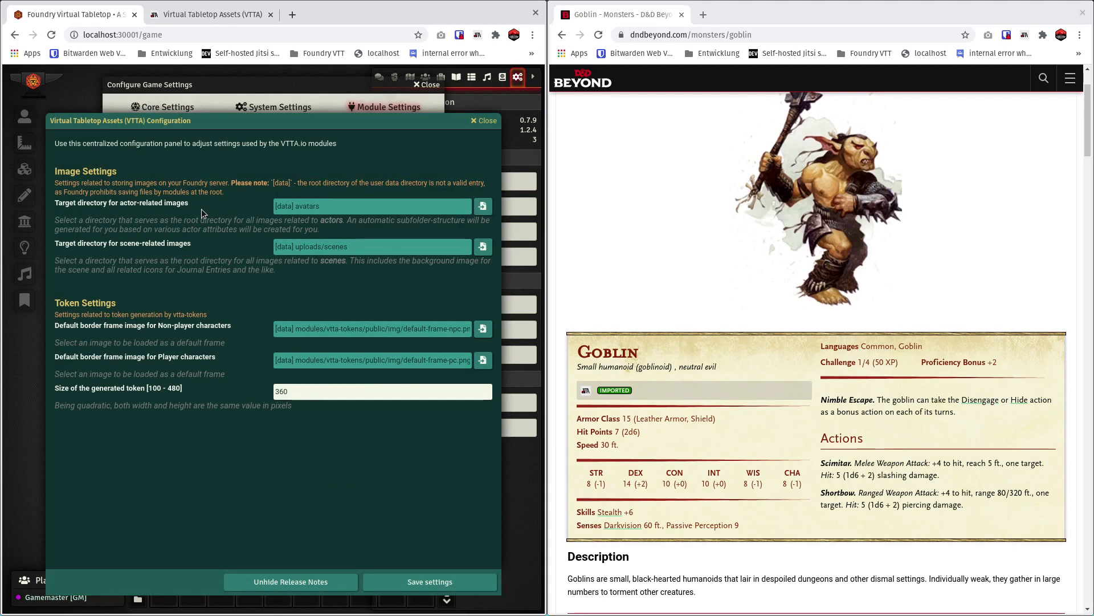
left_click(484, 121)
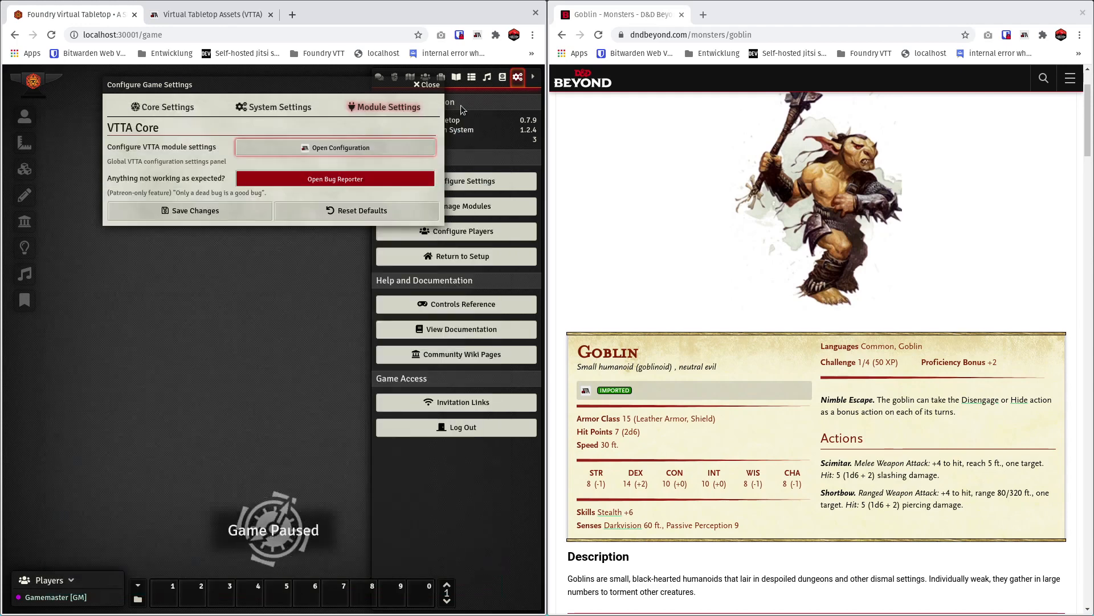
left_click(428, 85)
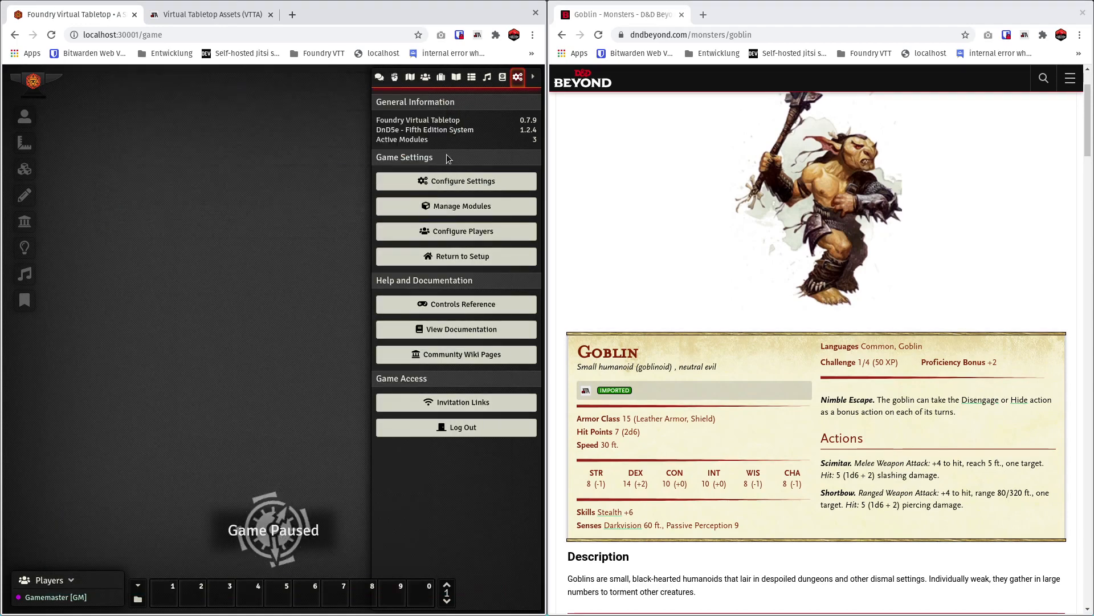
View the Goblin artwork enlarged on D&D Beyond, close it and reload the page to recheck the import status.
left_click(679, 238)
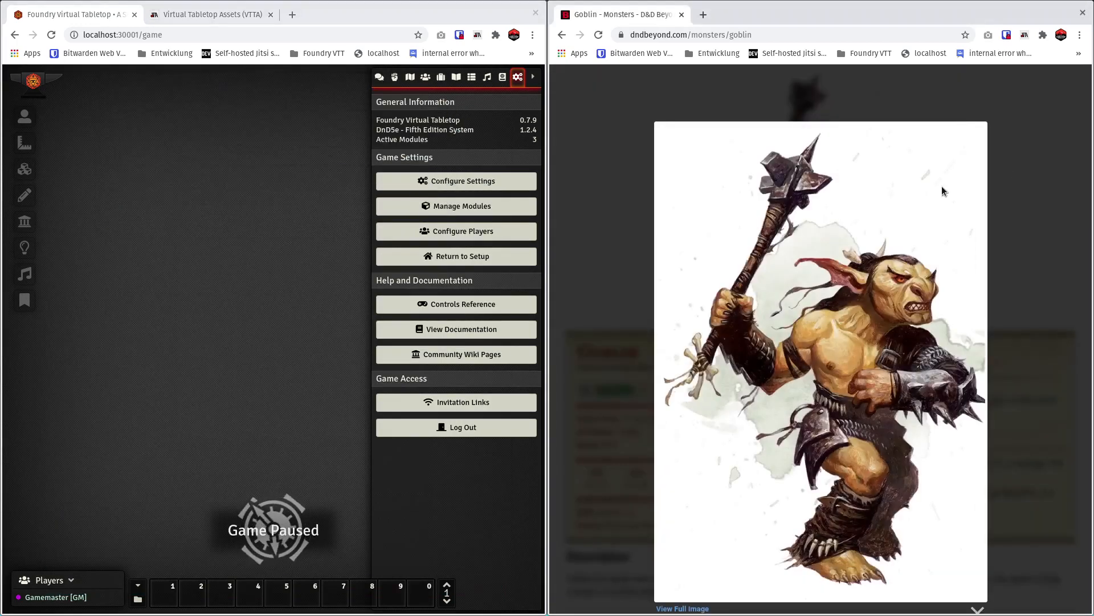
left_click(1030, 165)
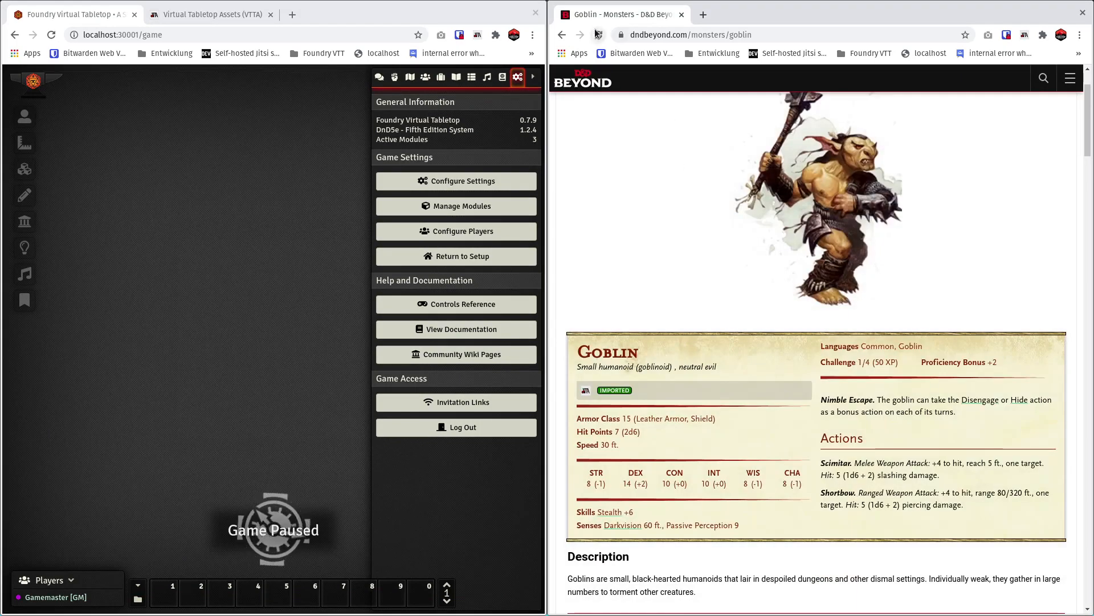
left_click(597, 35)
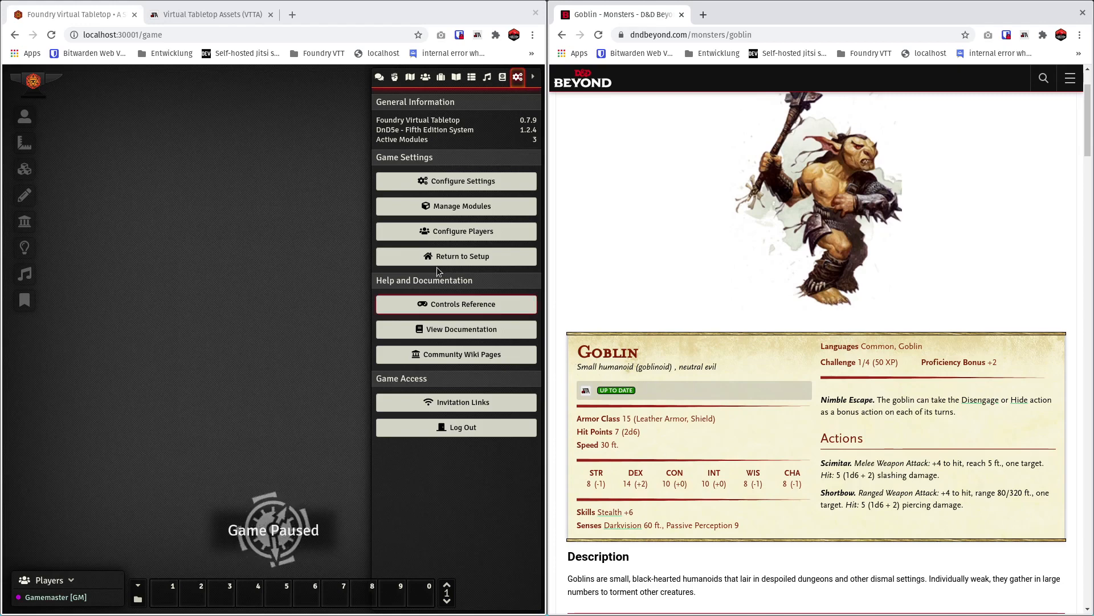
Show the actors in Foundry, then enlarge the D&D Beyond window and open its Monsters listing.
left_click(426, 78)
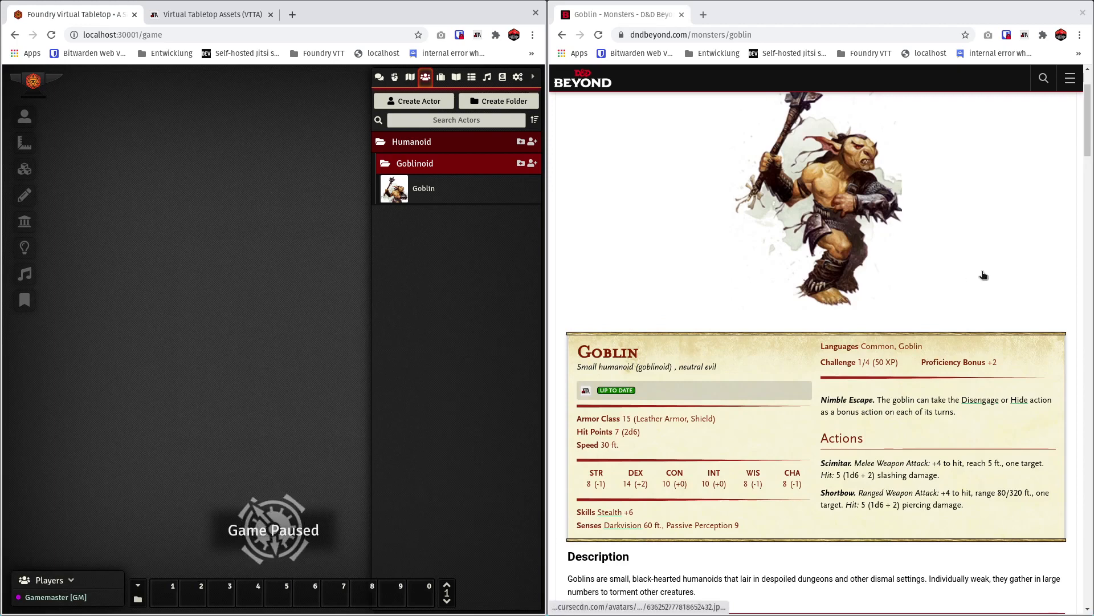
scroll(983, 275, "up", 2)
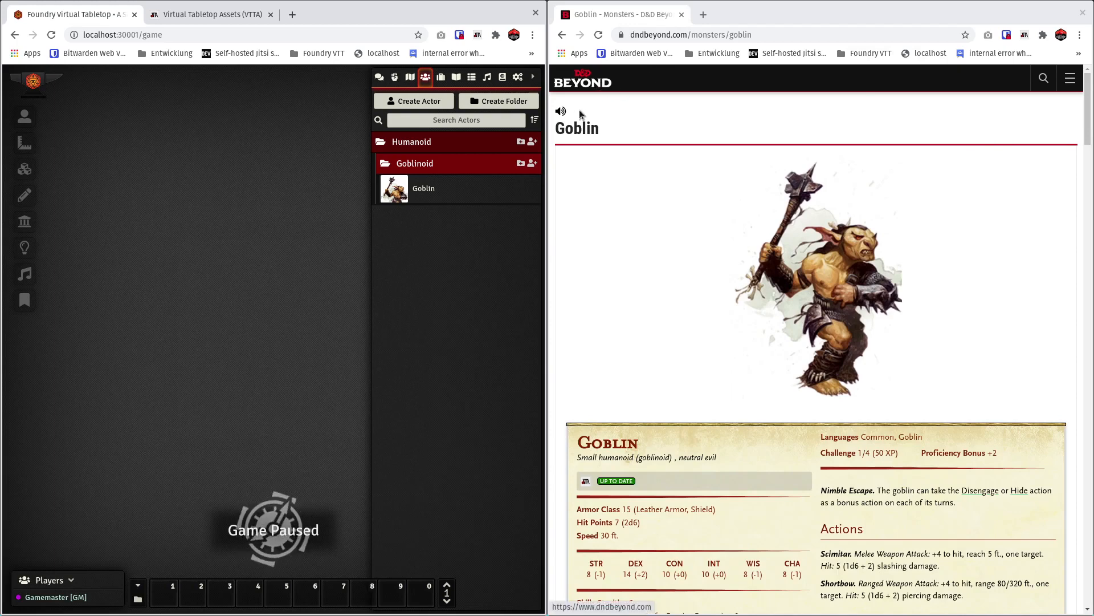
left_click(580, 85)
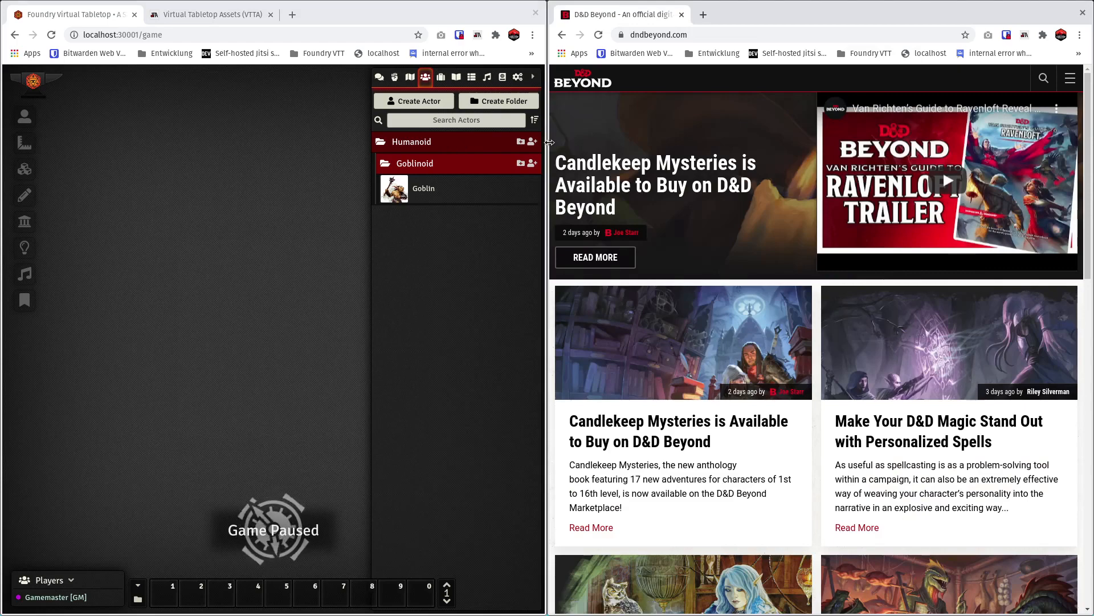
left_click_drag(547, 143, 467, 142)
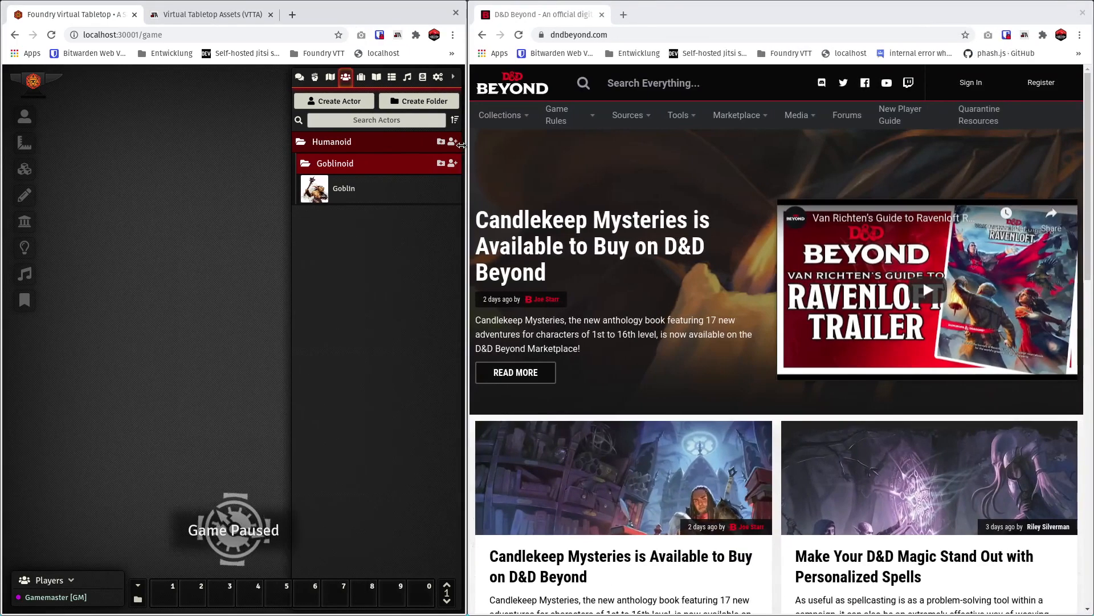
mouse_move(621, 118)
mouse_move(585, 121)
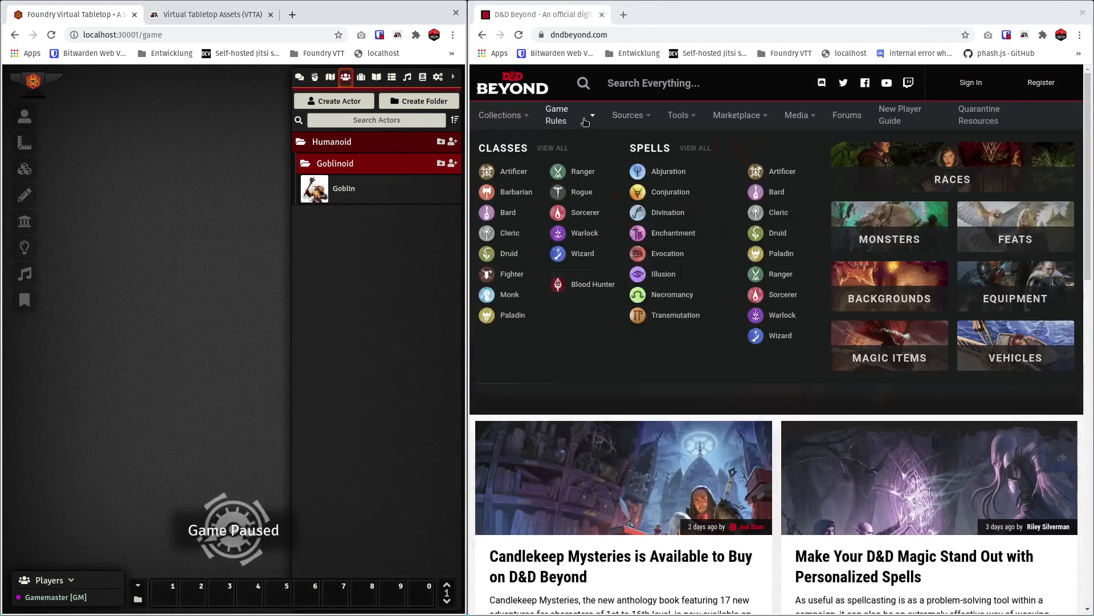
left_click(890, 239)
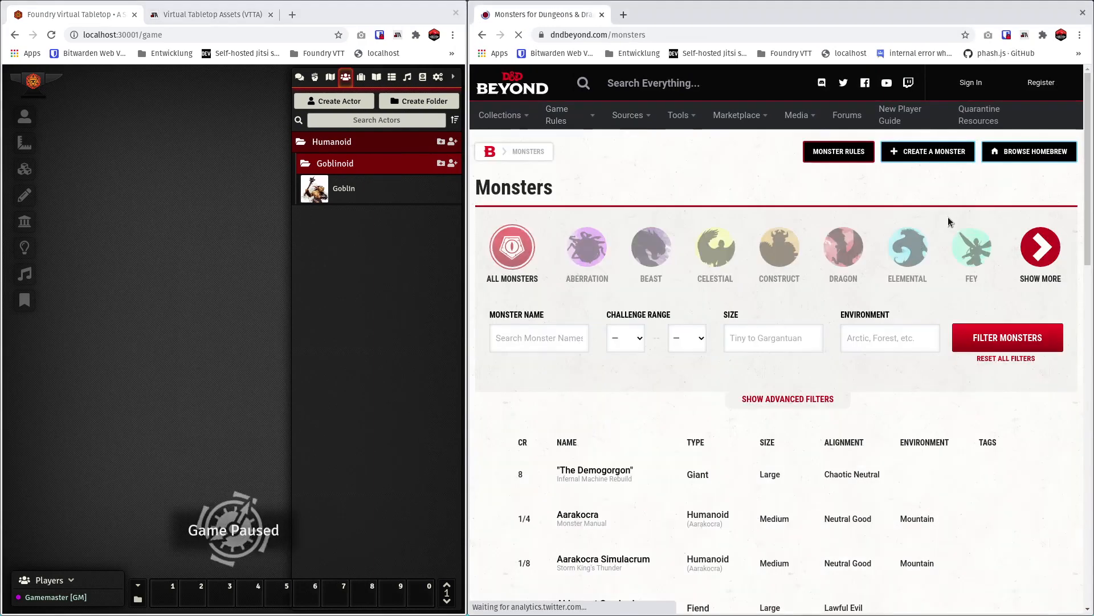
Filter the monster listing by source category Core D&D and monster tag Angel.
scroll(775, 330, "down", 1)
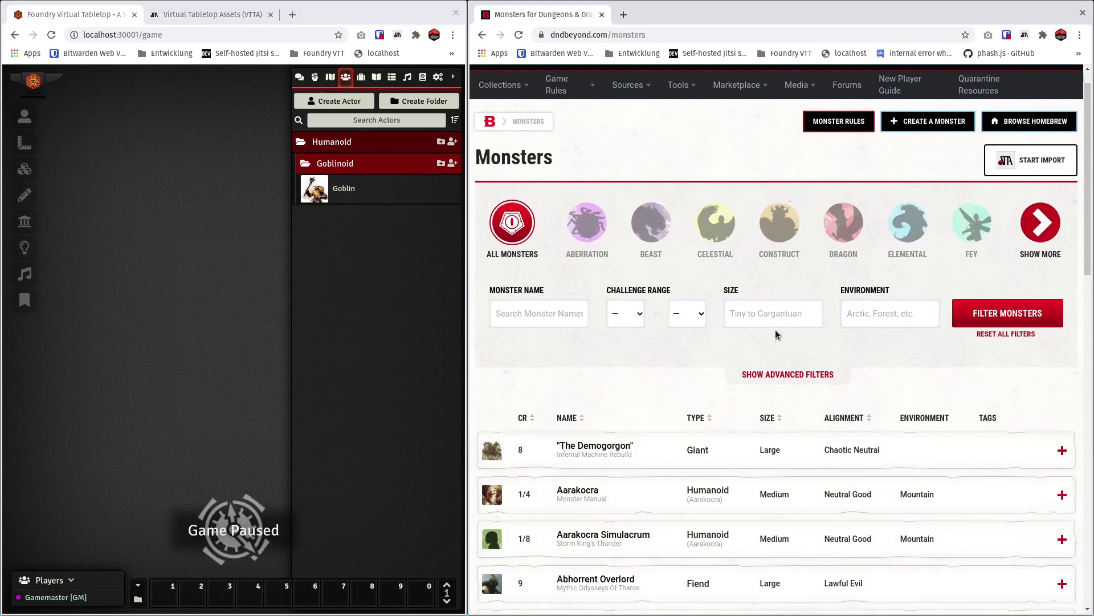
left_click(780, 374)
scroll(779, 456, "down", 1)
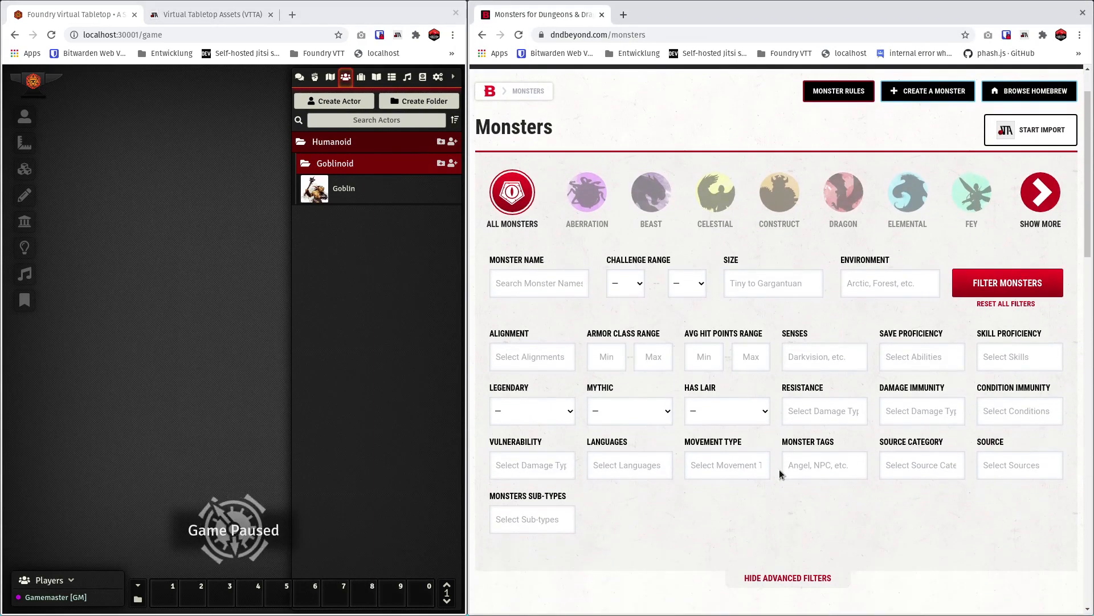
left_click(918, 474)
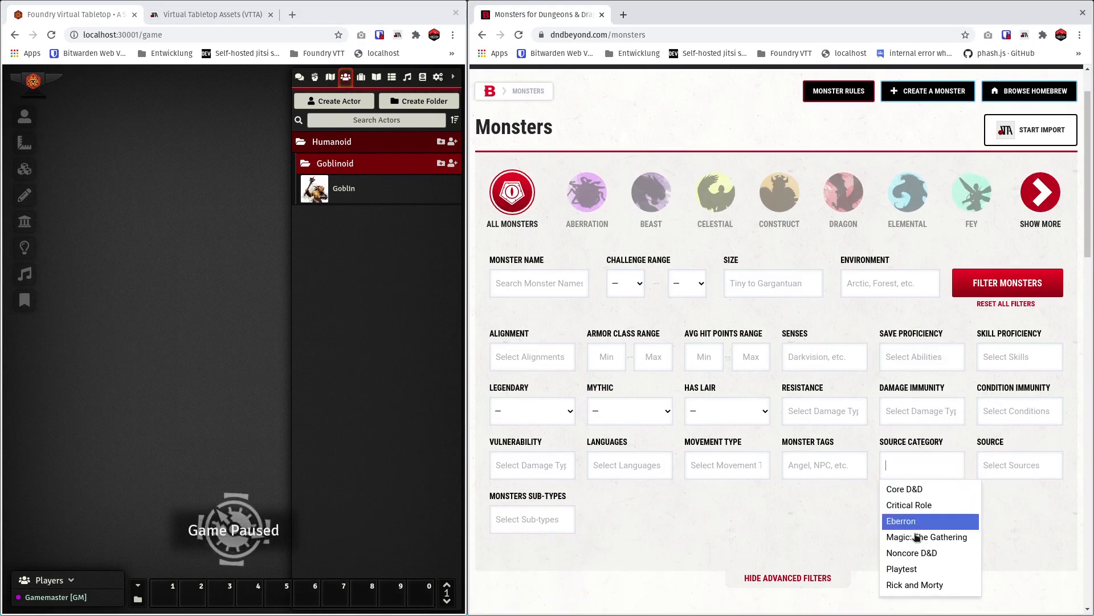
left_click(919, 489)
left_click(796, 472)
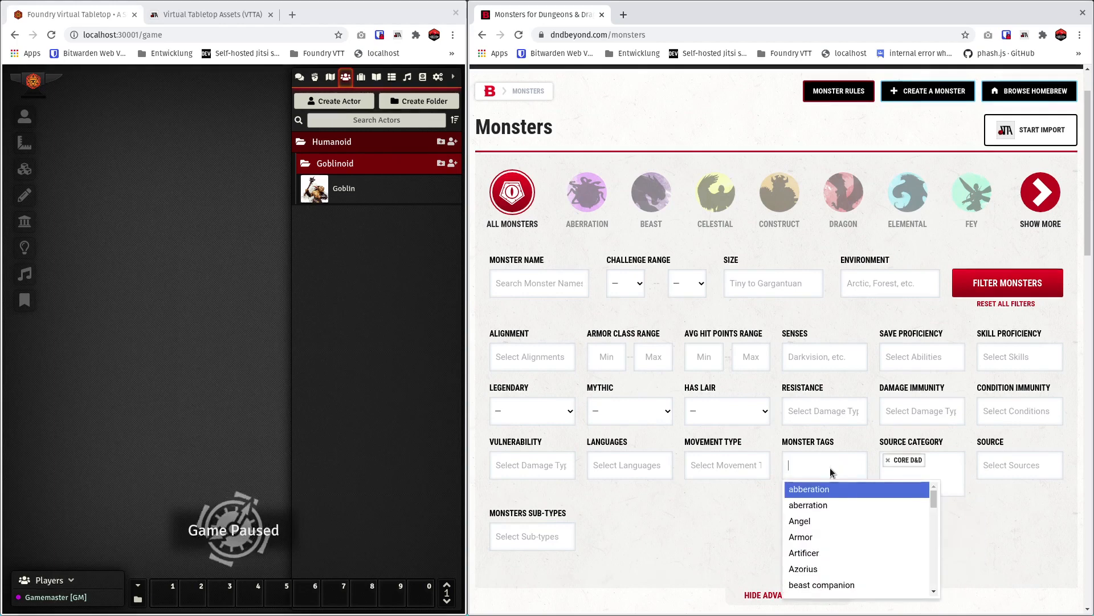
left_click(806, 518)
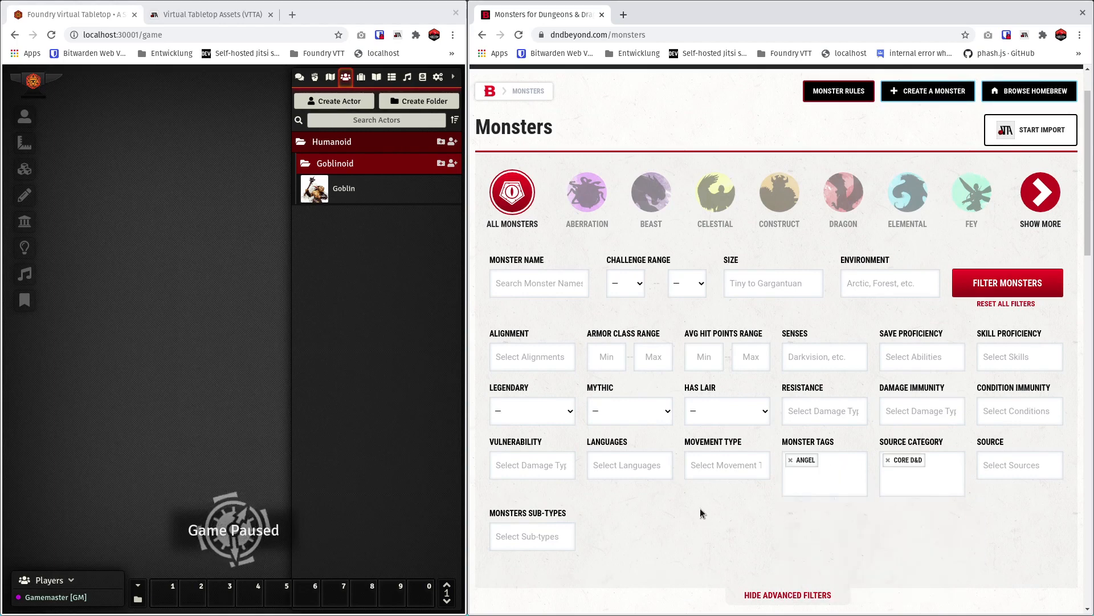
left_click(1028, 281)
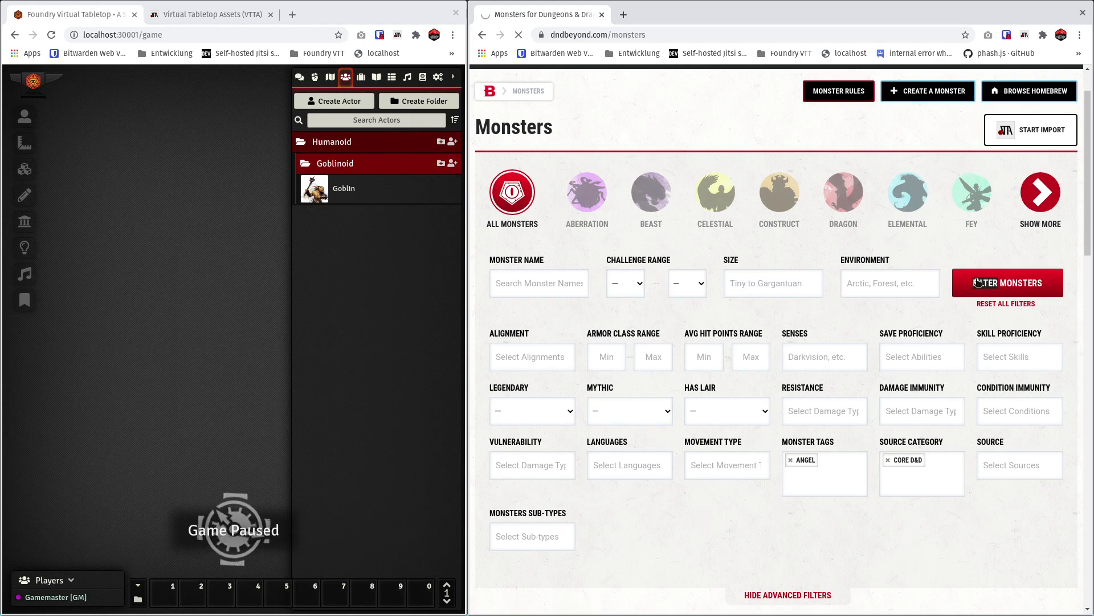
Review the filtered monsters, batch import them into Foundry and expand the Celestial actor folder.
scroll(752, 278, "down", 4)
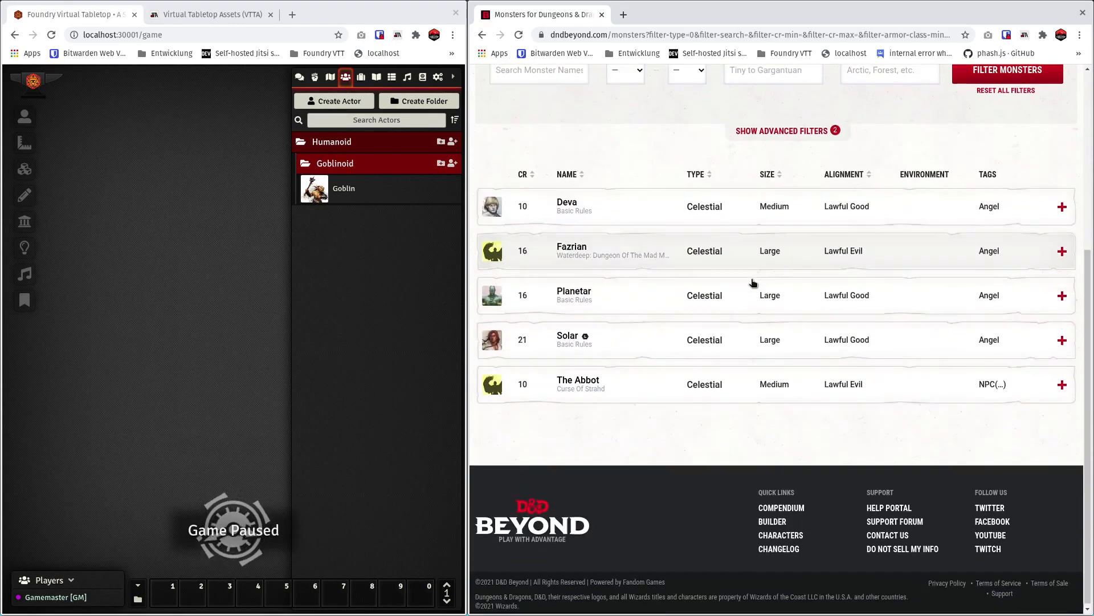
scroll(752, 283, "up", 3)
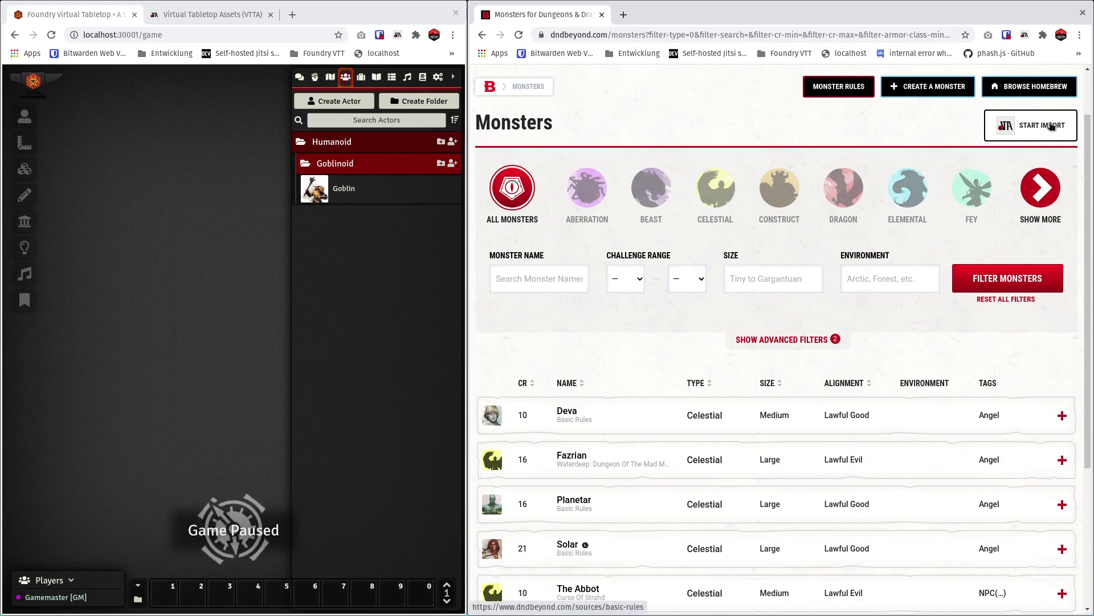
scroll(832, 285, "down", 3)
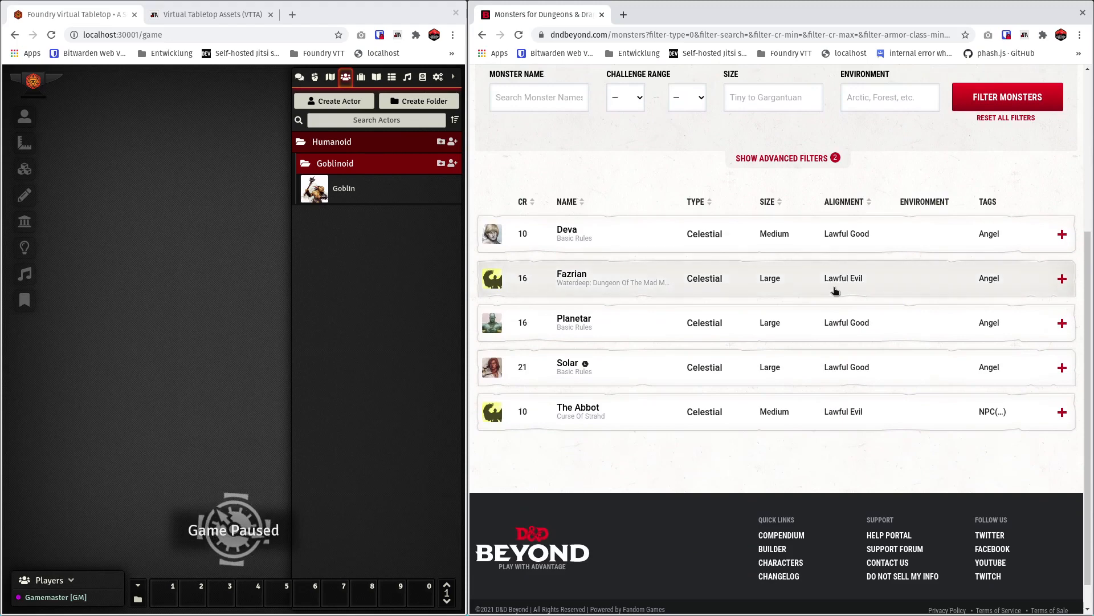
scroll(835, 291, "up", 3)
scroll(507, 316, "up", 2)
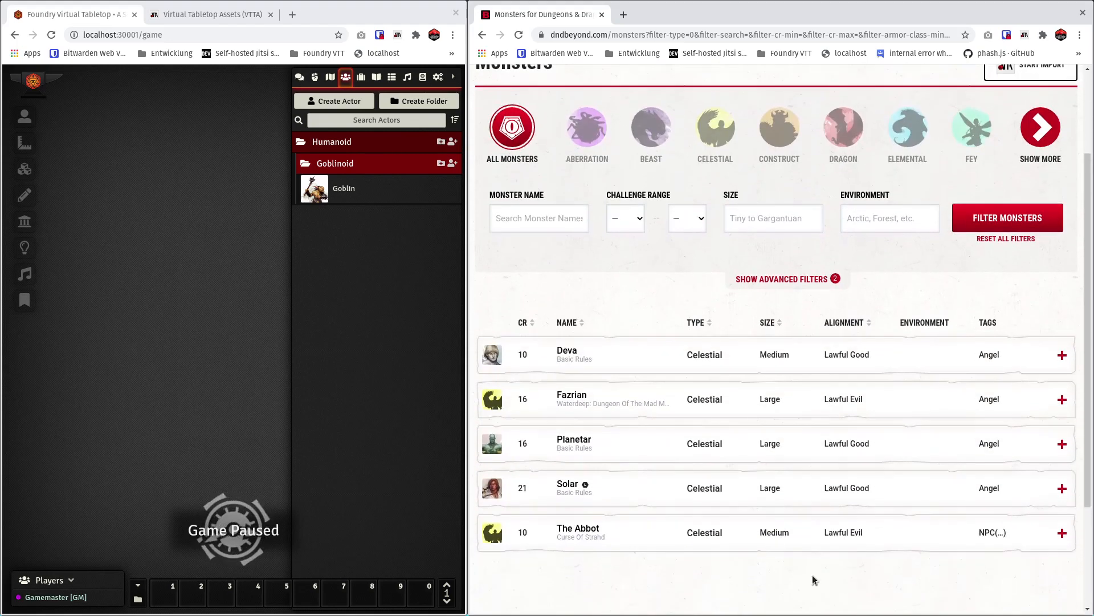
left_click(1041, 188)
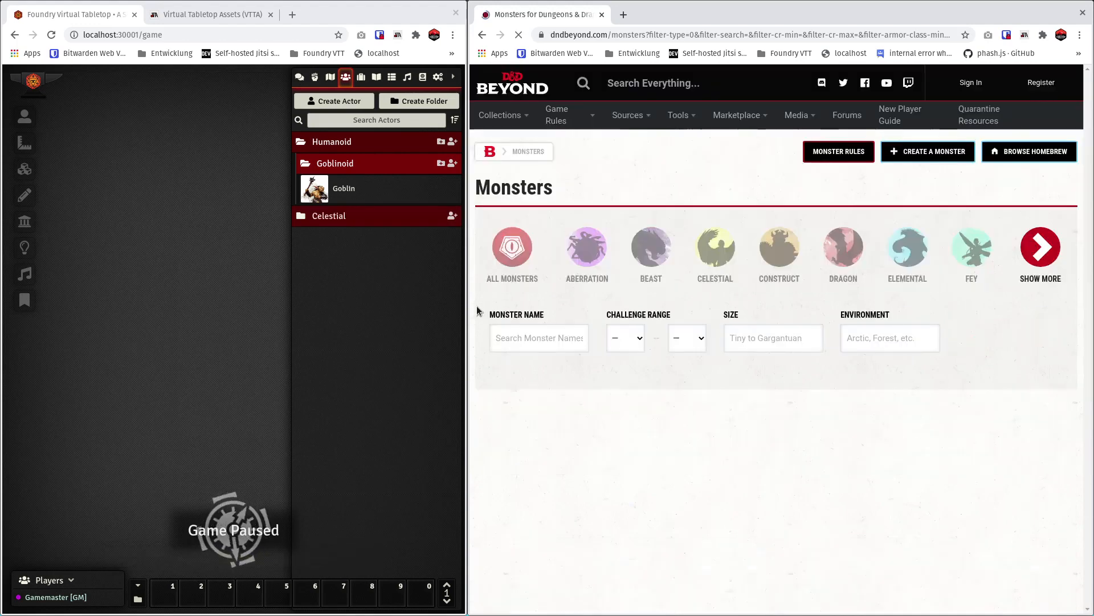
scroll(707, 482, "down", 5)
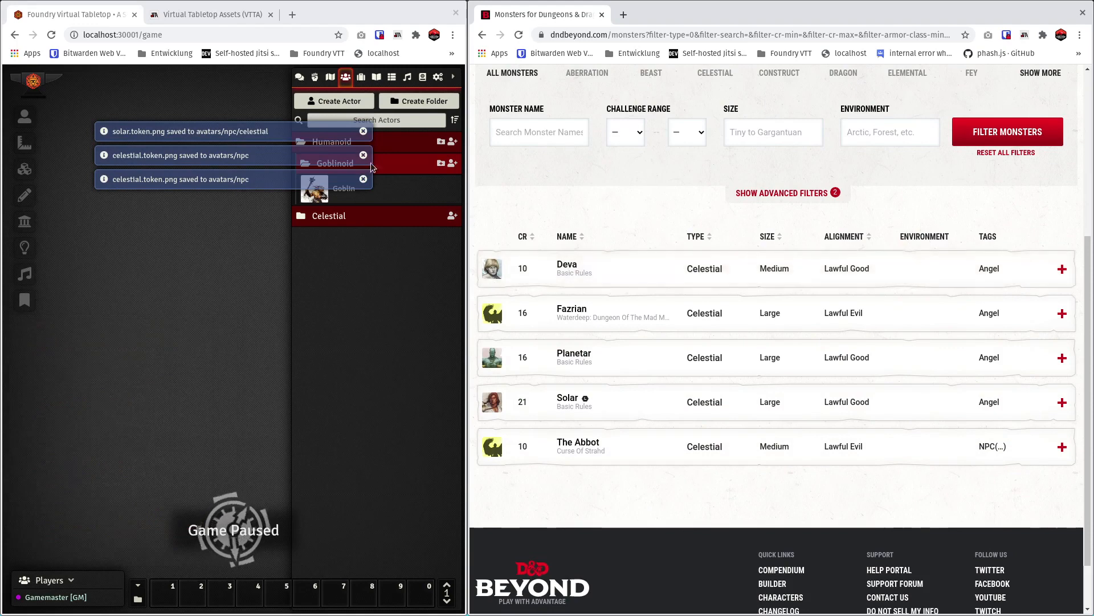
left_click(363, 132)
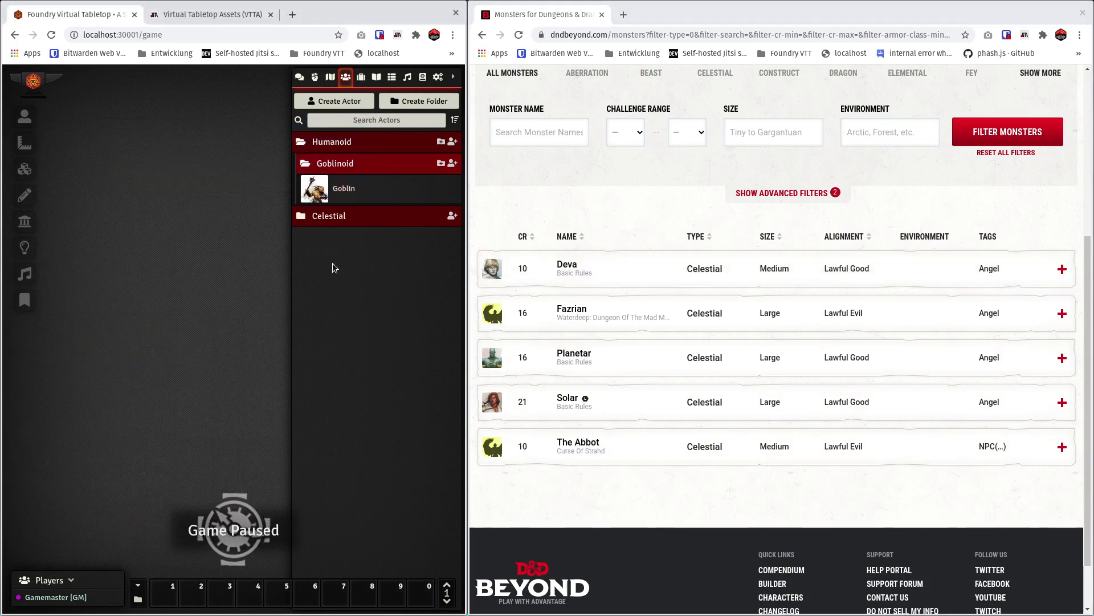
left_click(329, 218)
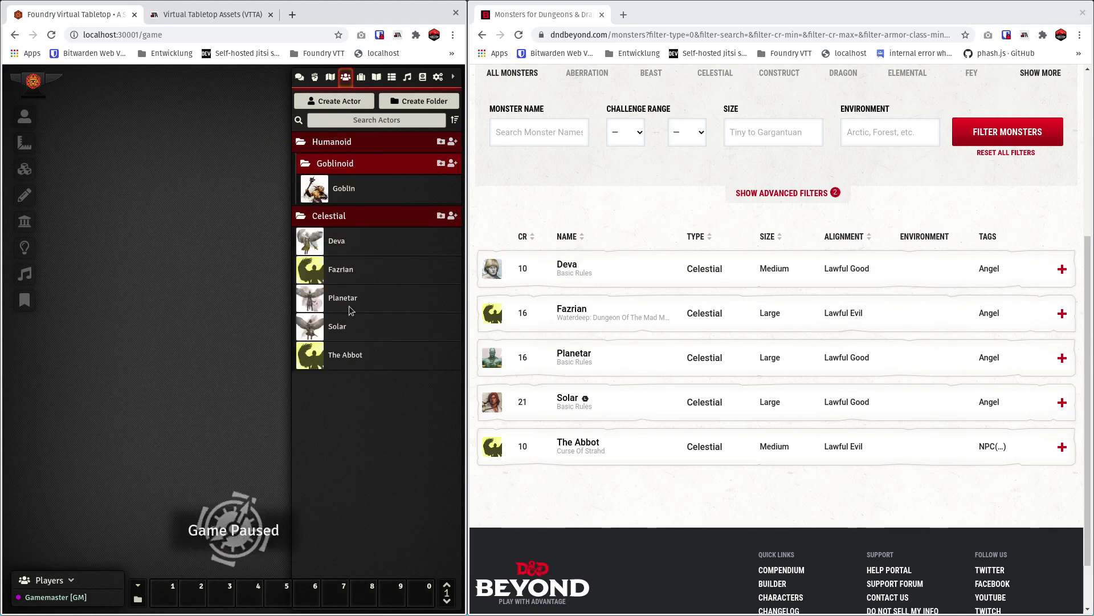
Create a new Foundry scene named asda and close its configuration.
left_click(329, 84)
left_click(359, 106)
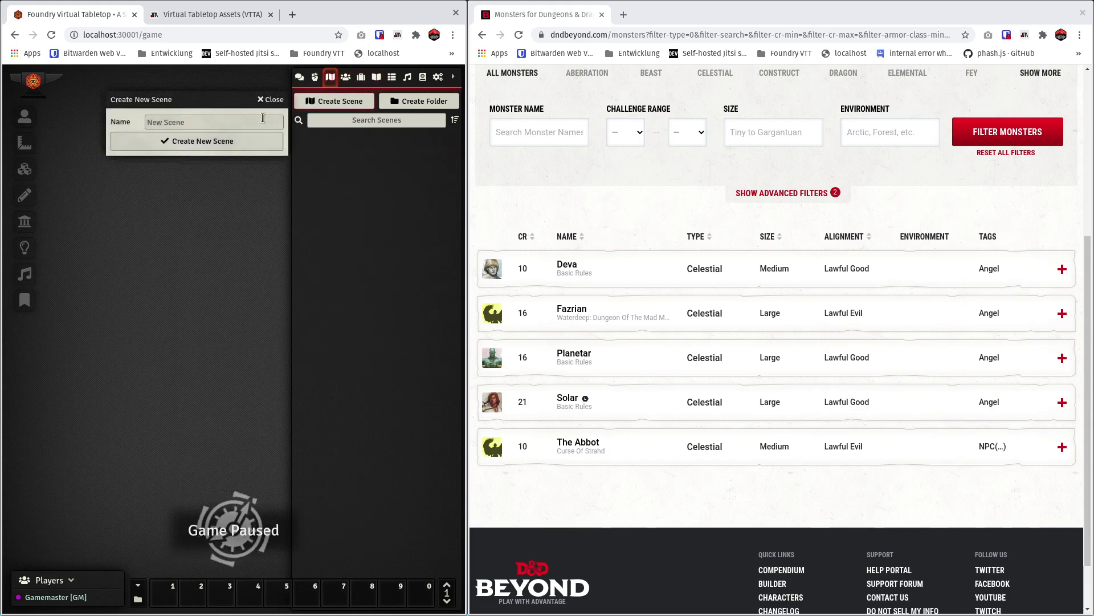
key("Return")
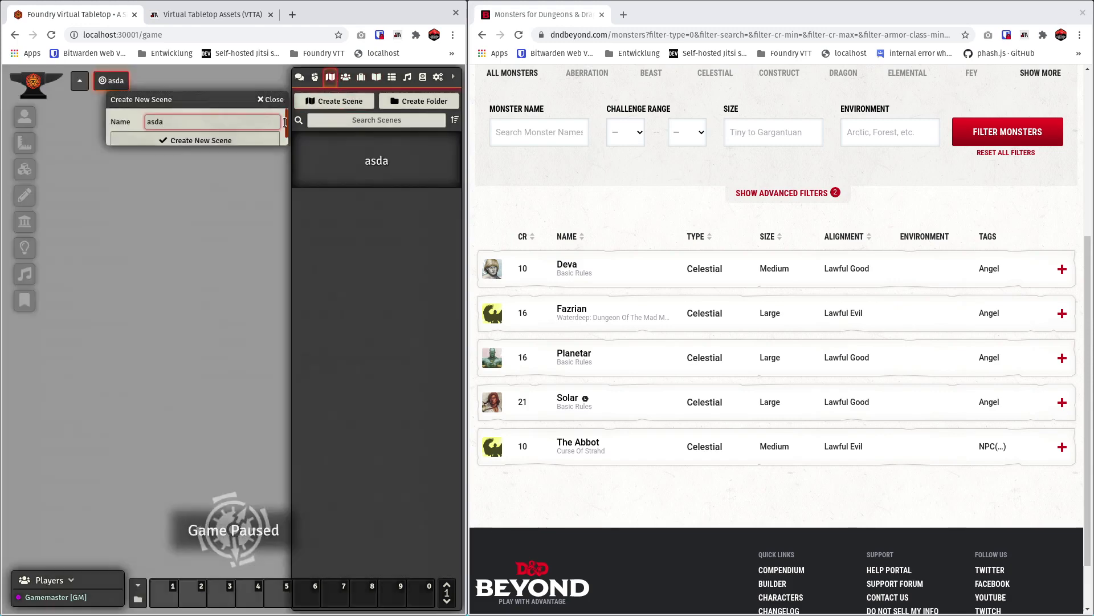
left_click(405, 78)
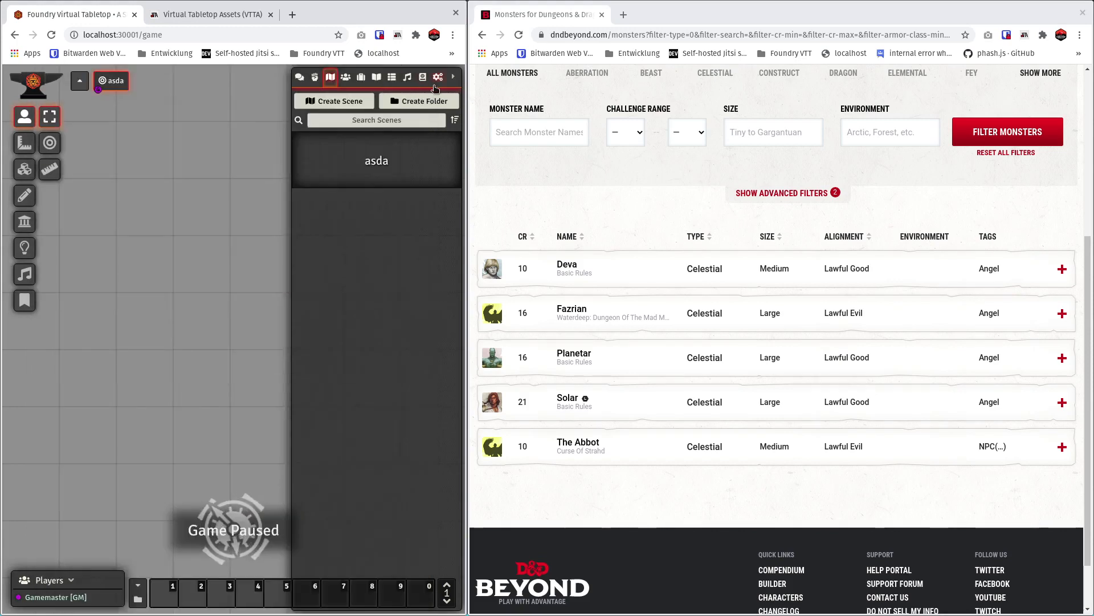
Place tokens for Goblin, Deva, Fazrian, Planetar, Solar and The Abbot in a vertical column on the asda scene.
left_click(346, 77)
left_click_drag(347, 194, 202, 208)
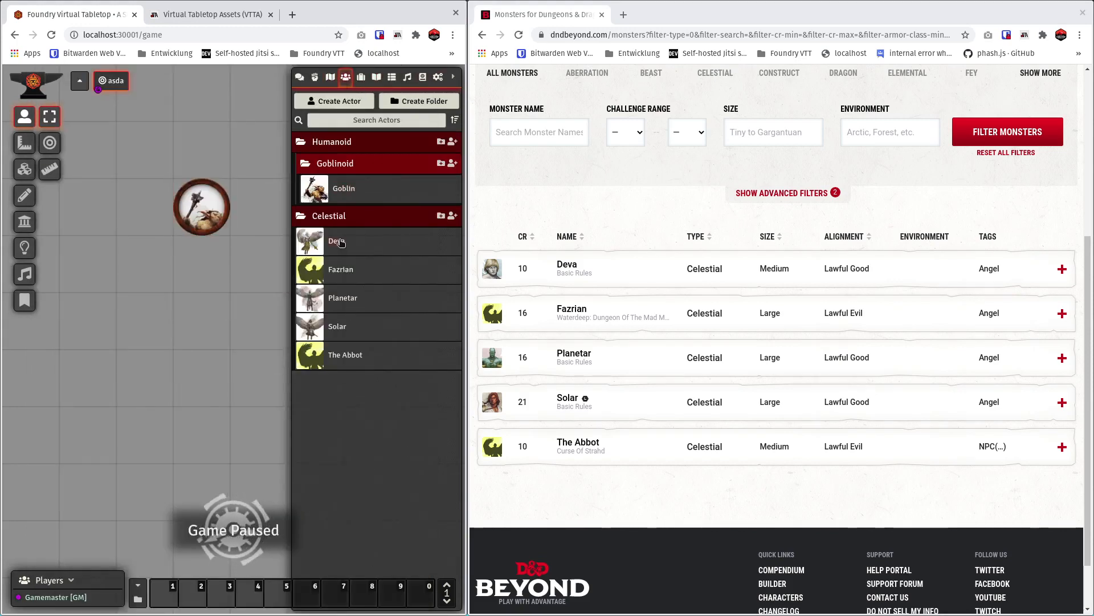
left_click_drag(339, 242, 202, 264)
left_click_drag(351, 267, 202, 321)
left_click_drag(346, 305, 202, 378)
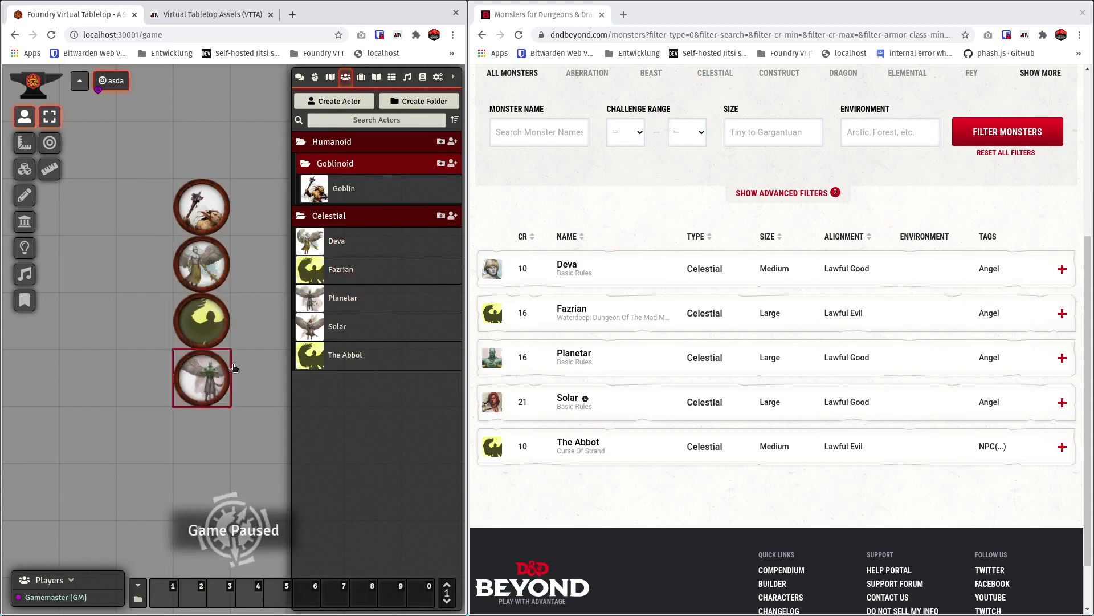
left_click_drag(349, 329, 183, 432)
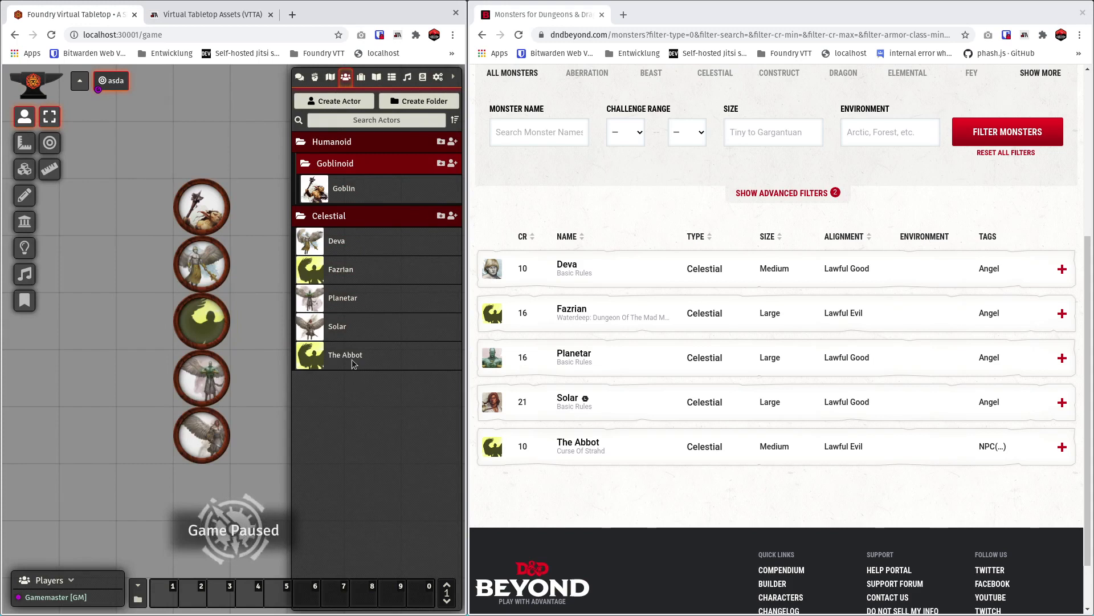
left_click_drag(353, 364, 194, 492)
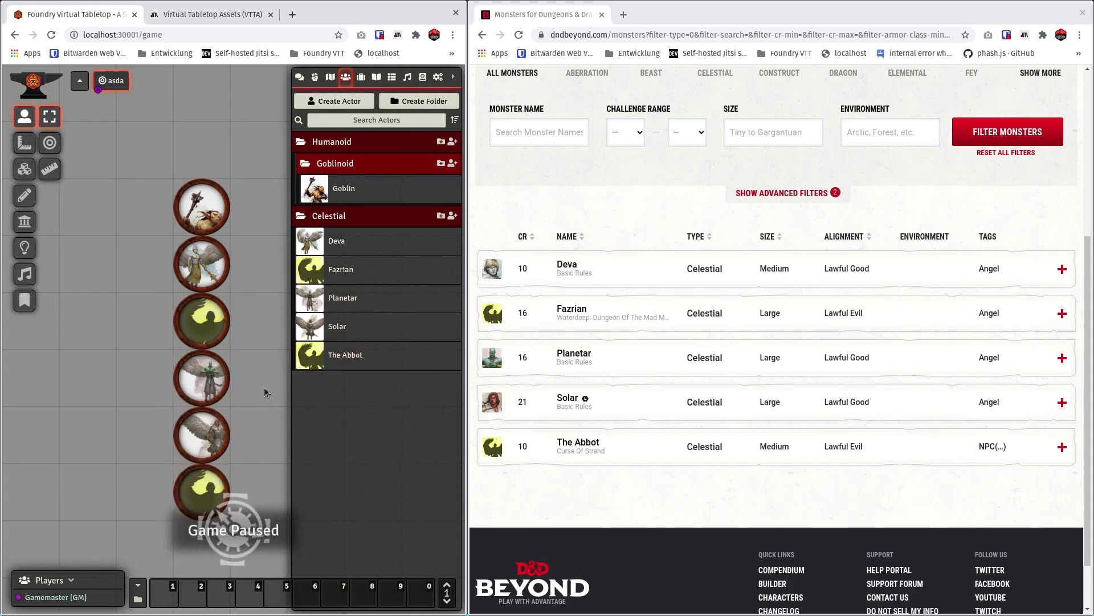
left_click_drag(264, 388, 236, 359)
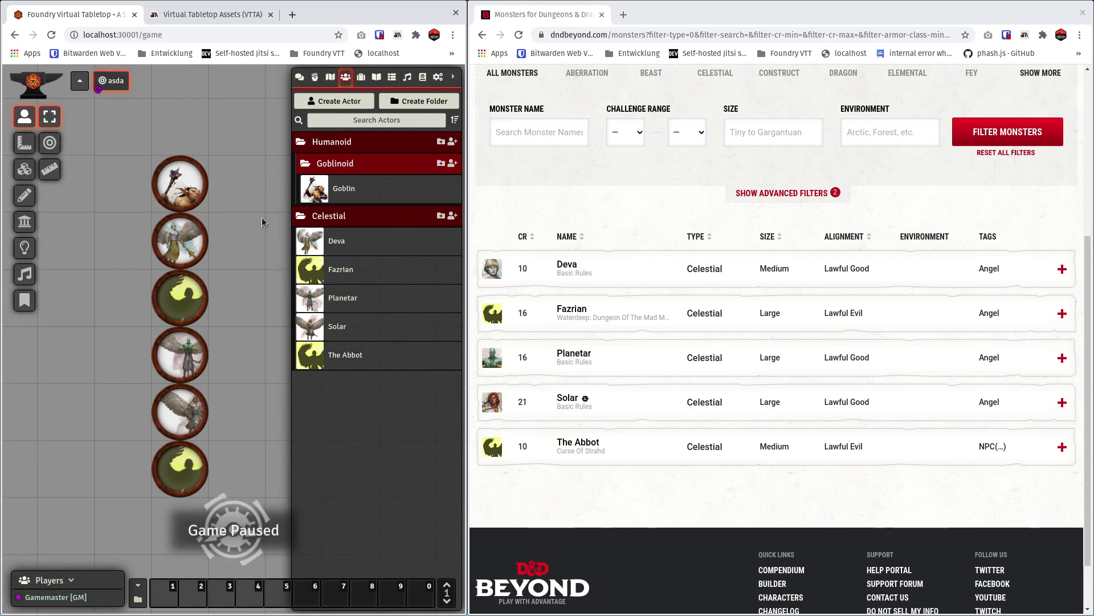
Reposition the Goblin's artwork within its frame in VTTA Tokens, save it as goblin.token.png and close the actor sheet.
left_click(347, 190)
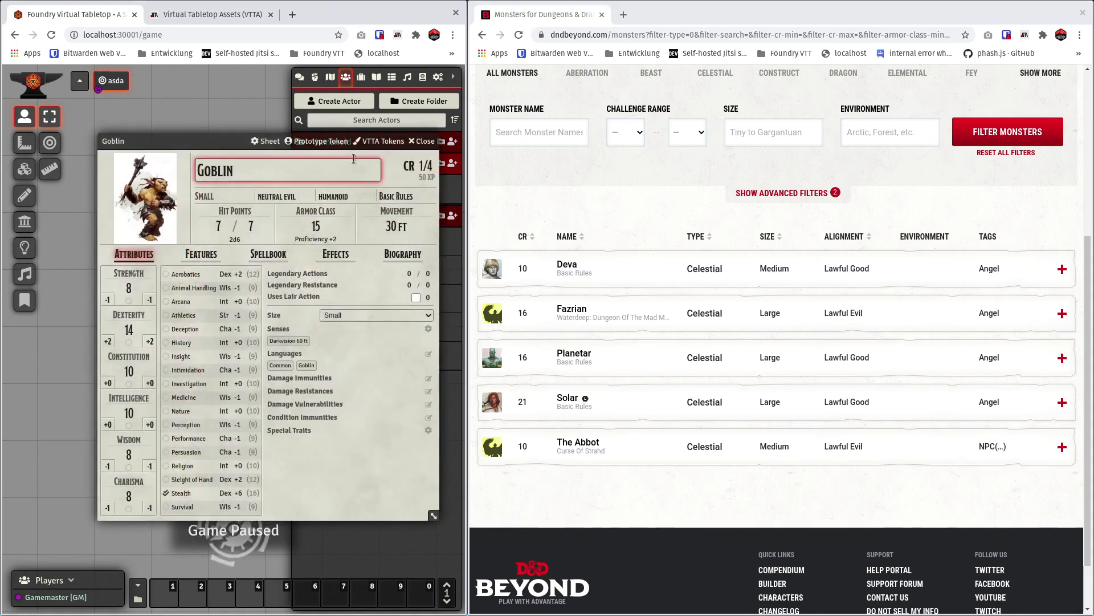
left_click(372, 142)
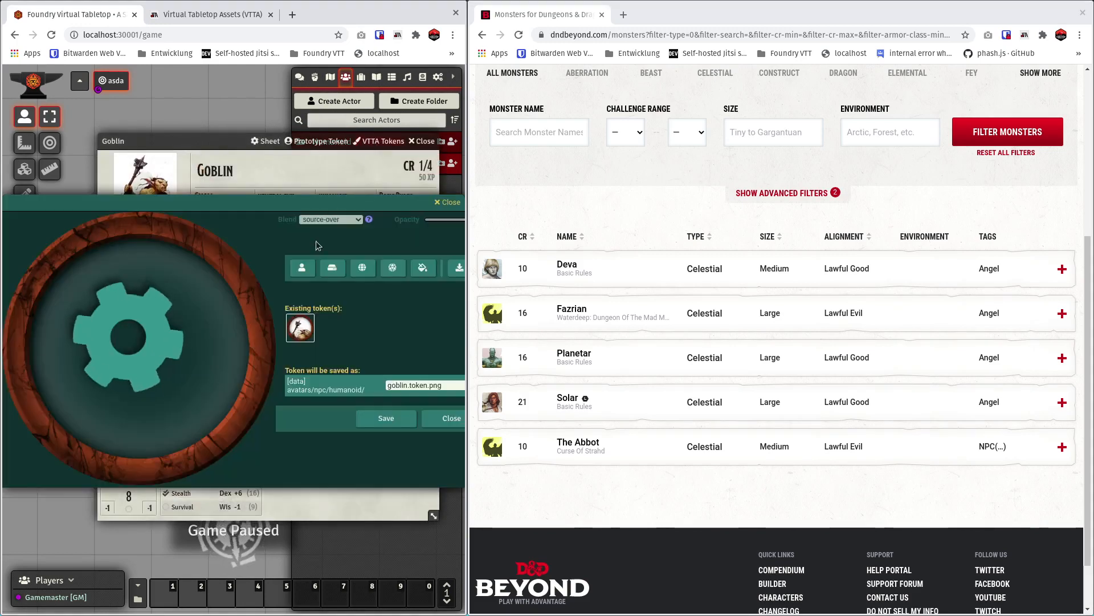
left_click_drag(205, 396, 150, 308)
left_click(373, 477)
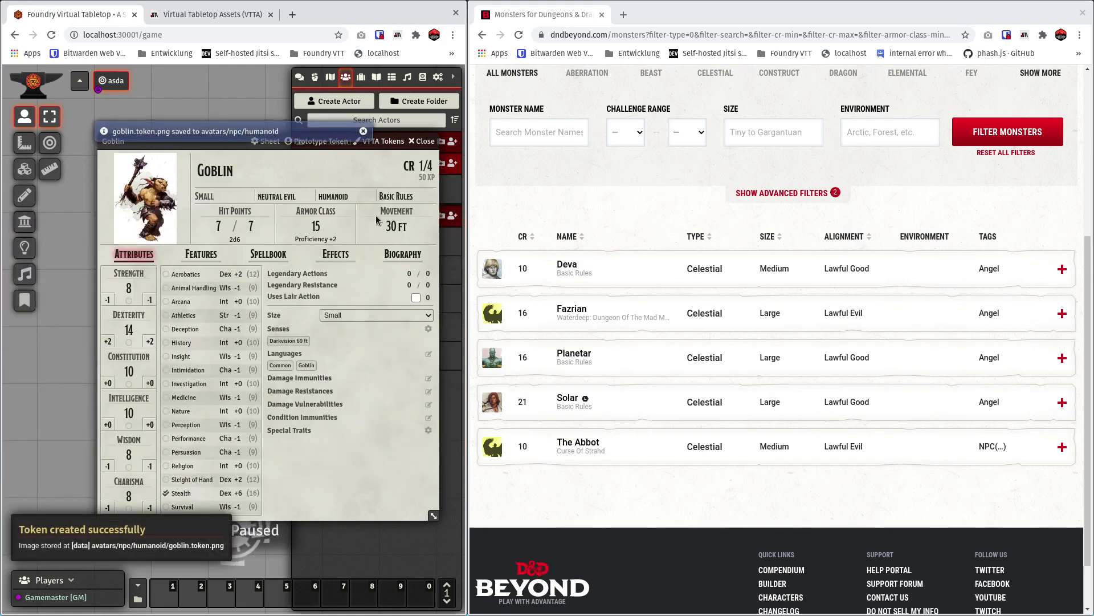
left_click(420, 142)
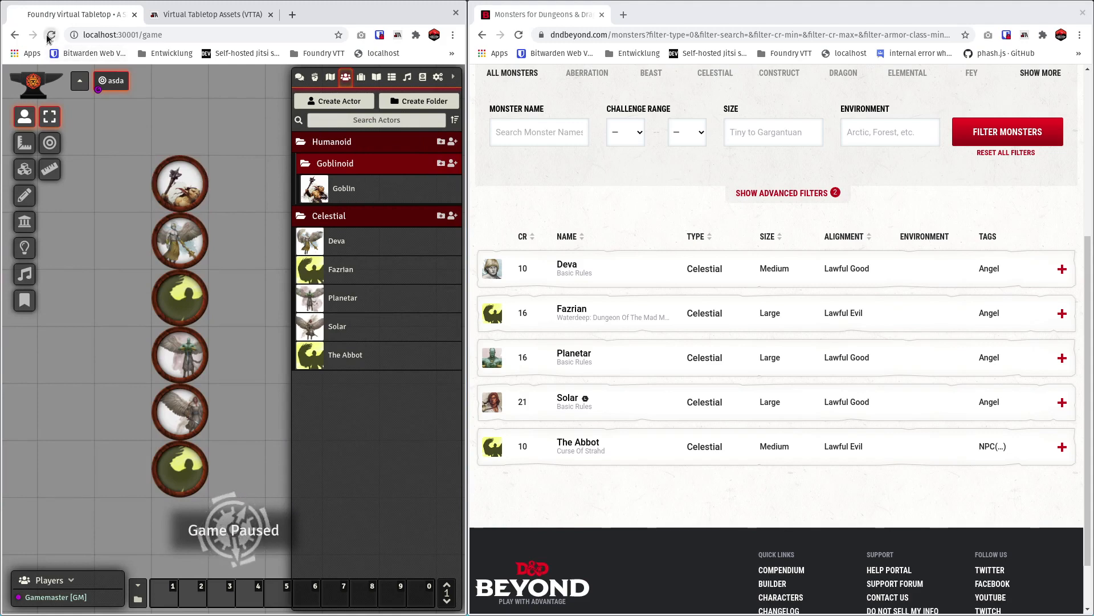
Reload the Foundry game, dismiss the resolution warning and reconnect the VTTA browser extension to Foundry.
key("F5")
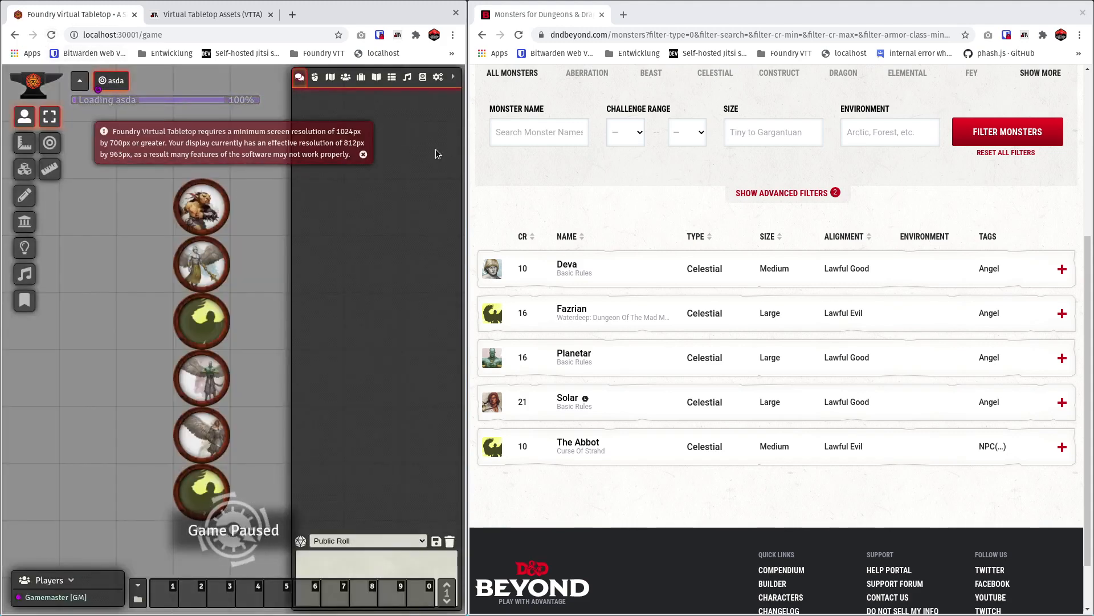
left_click(364, 155)
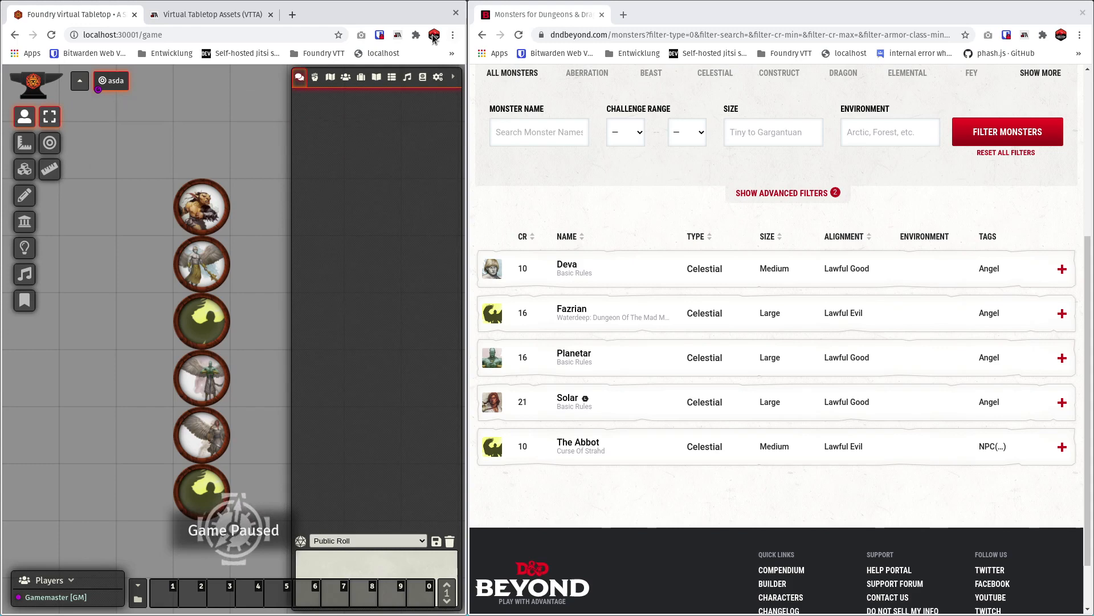
left_click(398, 35)
left_click(380, 56)
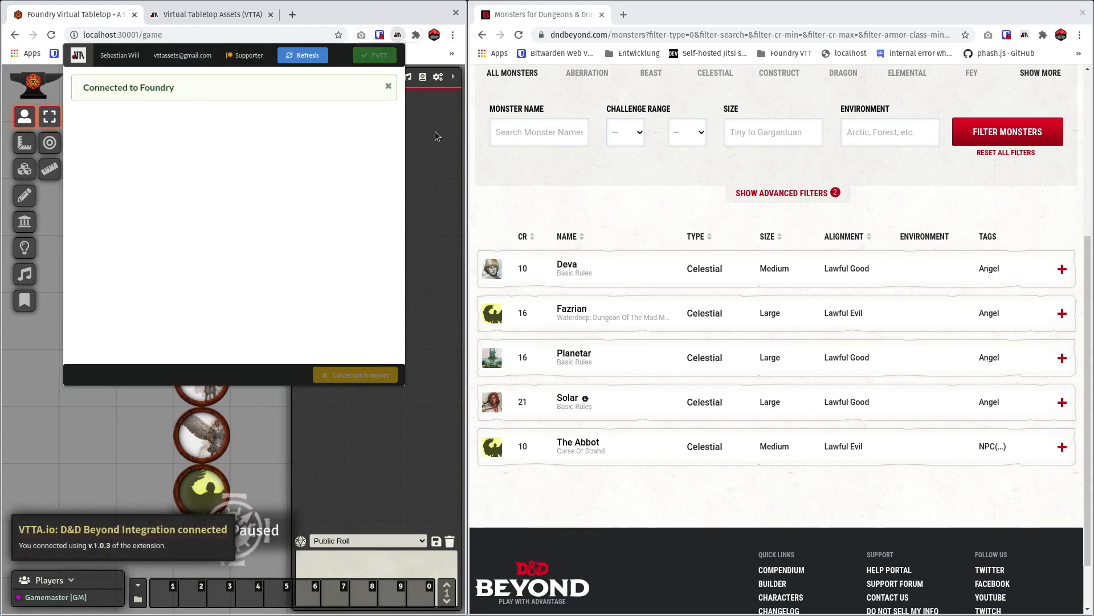
Close the extension popup and examine the artwork of the tokens in the asda scene's column up close.
left_click(436, 132)
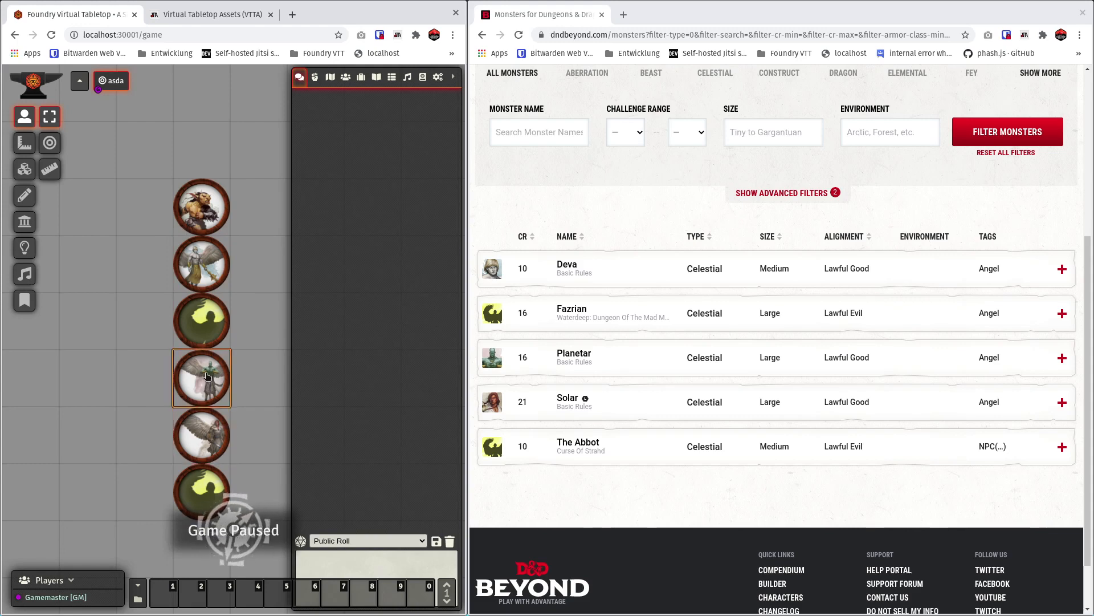
scroll(214, 404, "up", 10)
scroll(203, 402, "down", 2)
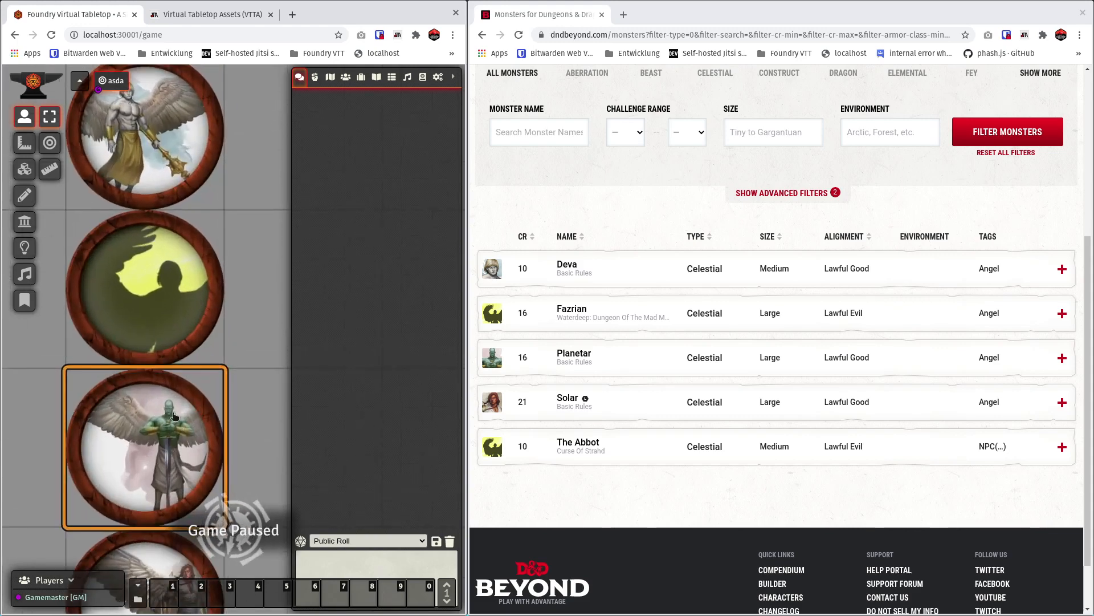
left_click_drag(270, 427, 241, 219)
left_click_drag(268, 280, 243, 63)
left_click(193, 295)
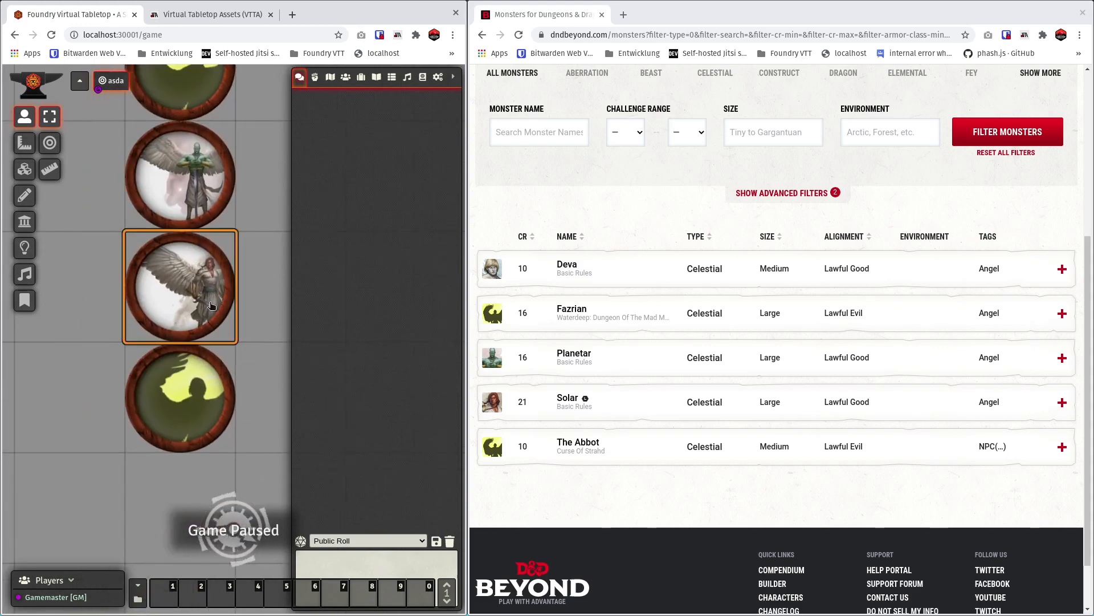
scroll(193, 295, "down", 10)
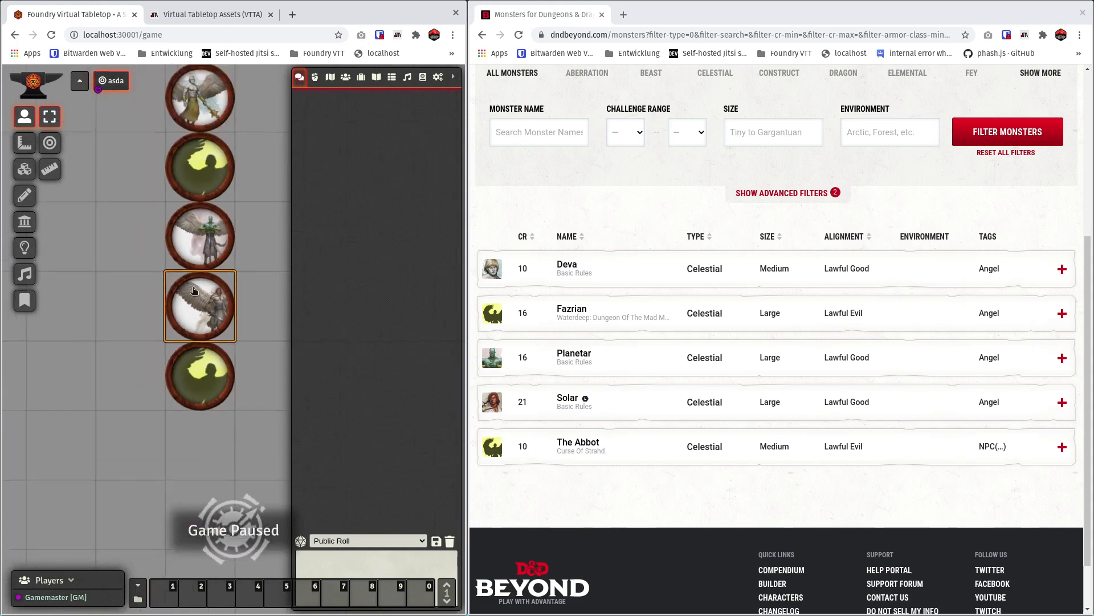
left_click_drag(258, 230, 230, 273)
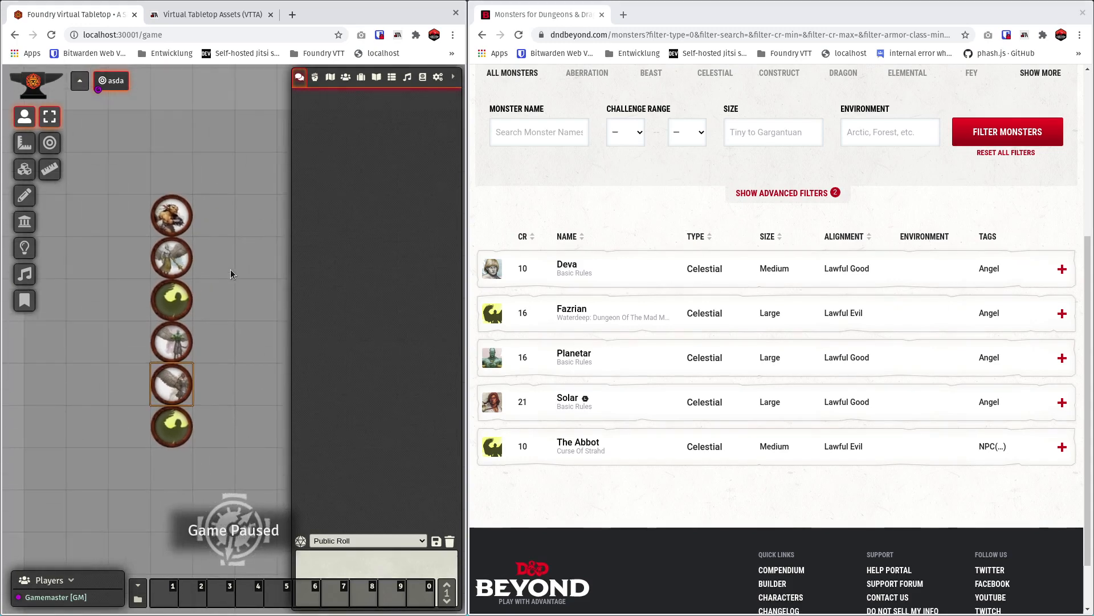
Open the Magic Items listing on D&D Beyond.
left_click(694, 180)
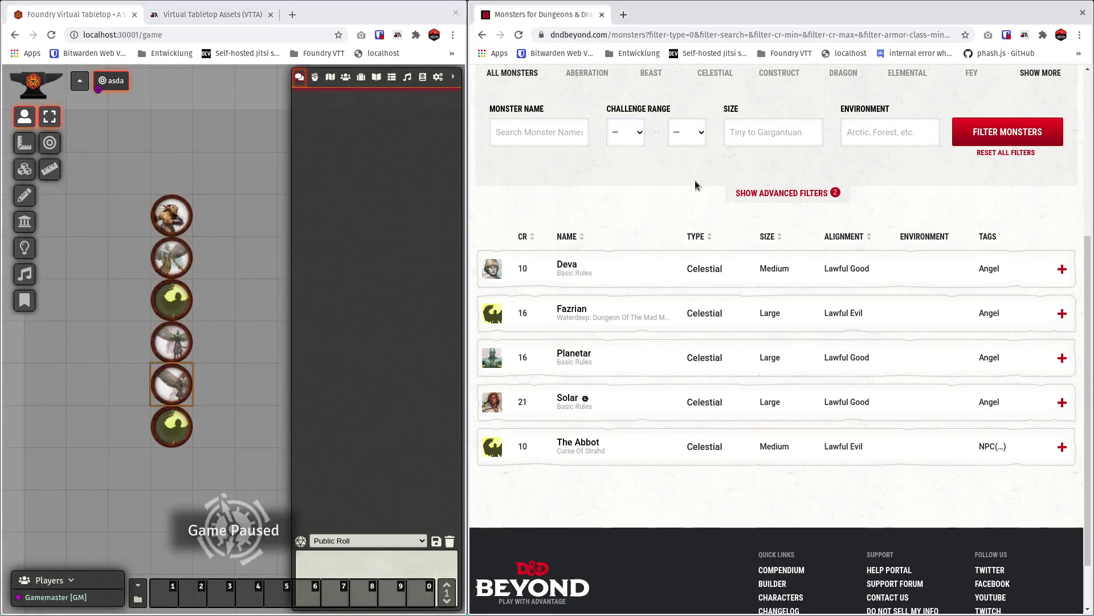
scroll(694, 180, "up", 5)
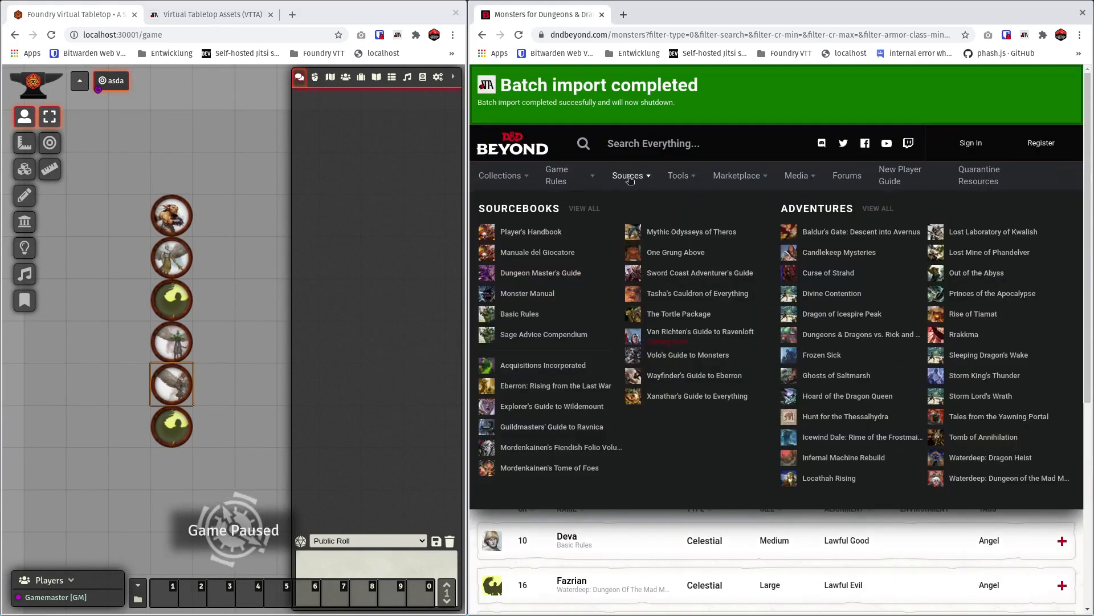
mouse_move(587, 191)
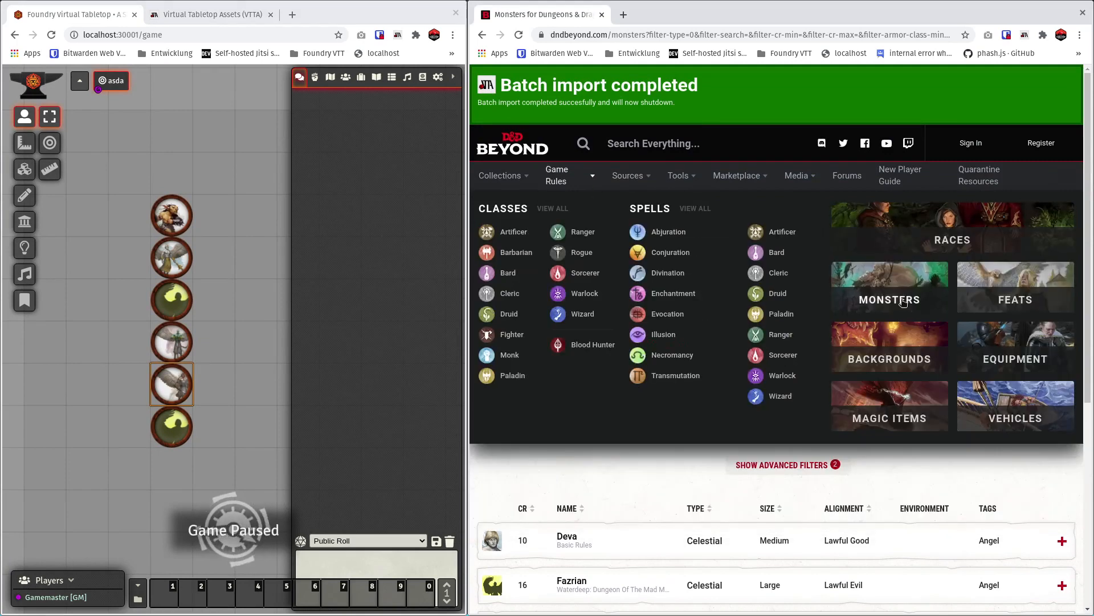
left_click(889, 418)
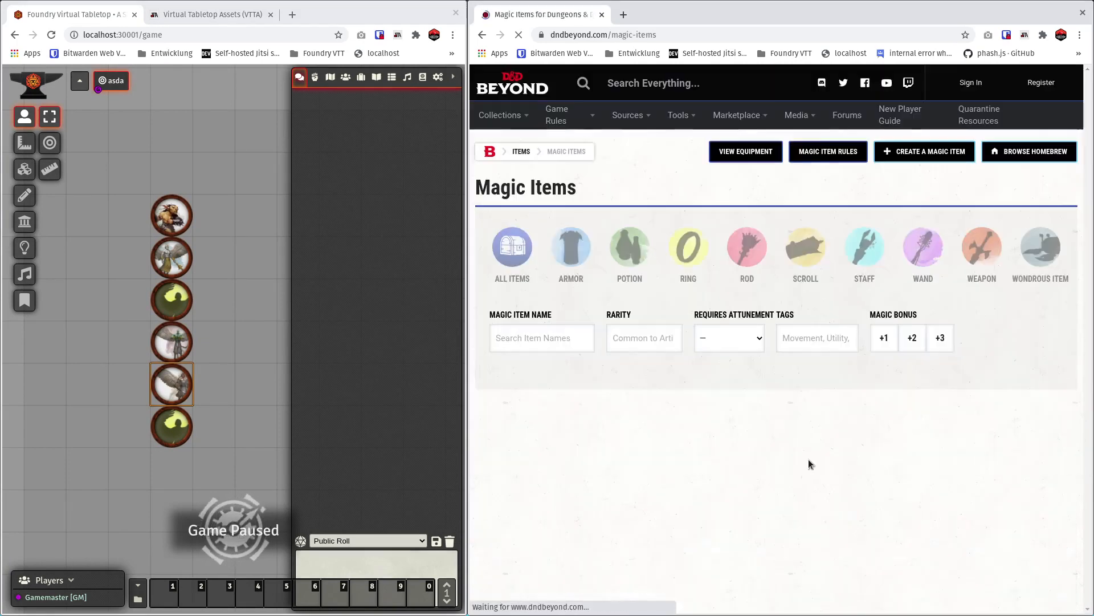
Expand the Amulet of Health entry in the magic items list and import it into Foundry.
scroll(507, 388, "down", 3)
scroll(511, 394, "down", 3)
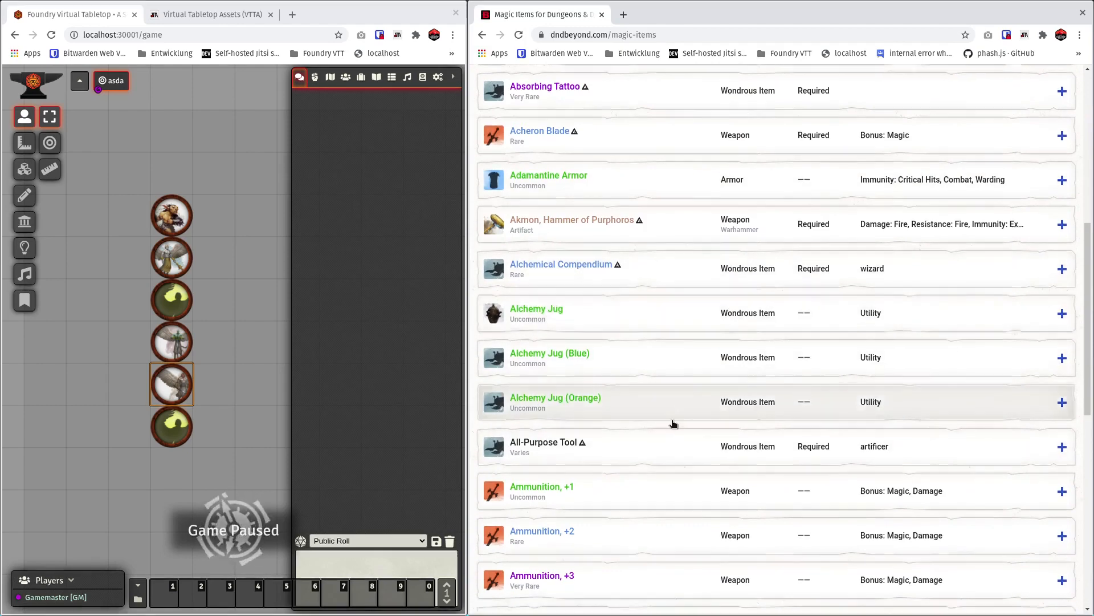
scroll(638, 411, "down", 3)
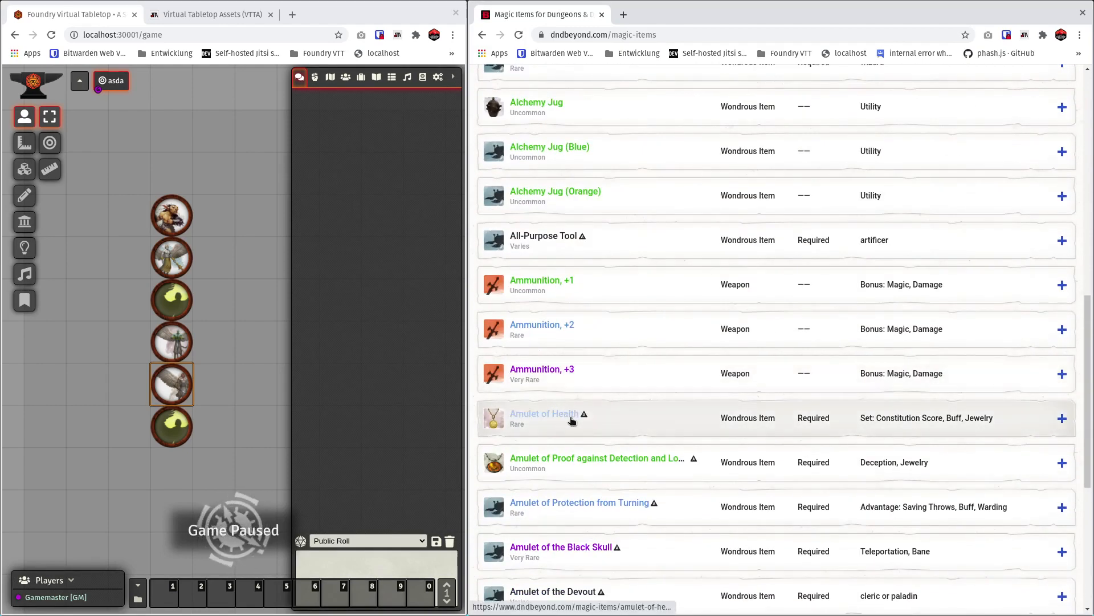
left_click(632, 415)
scroll(645, 481, "down", 2)
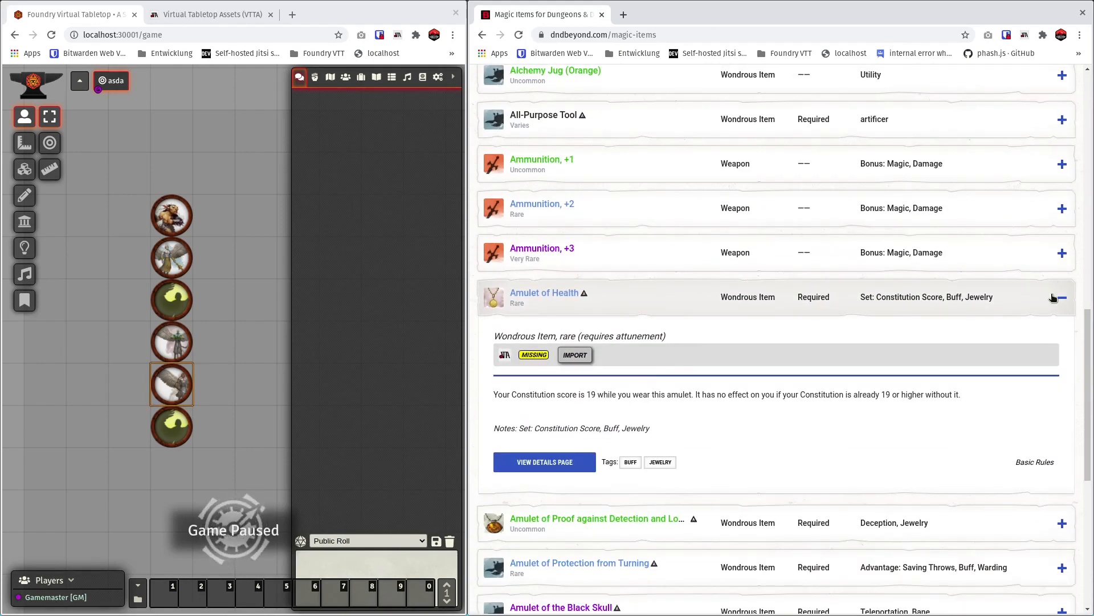
left_click(577, 356)
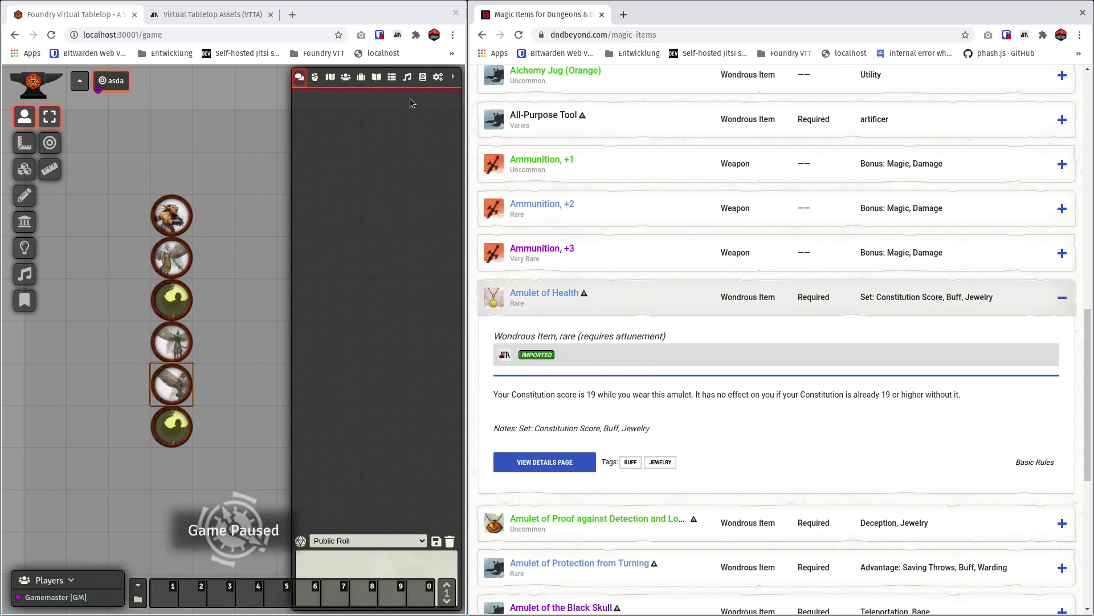
Add Amulet of Health from the Wonderous folder to the Goblin token's sheet, check its inventory and close the sheet.
left_click(362, 77)
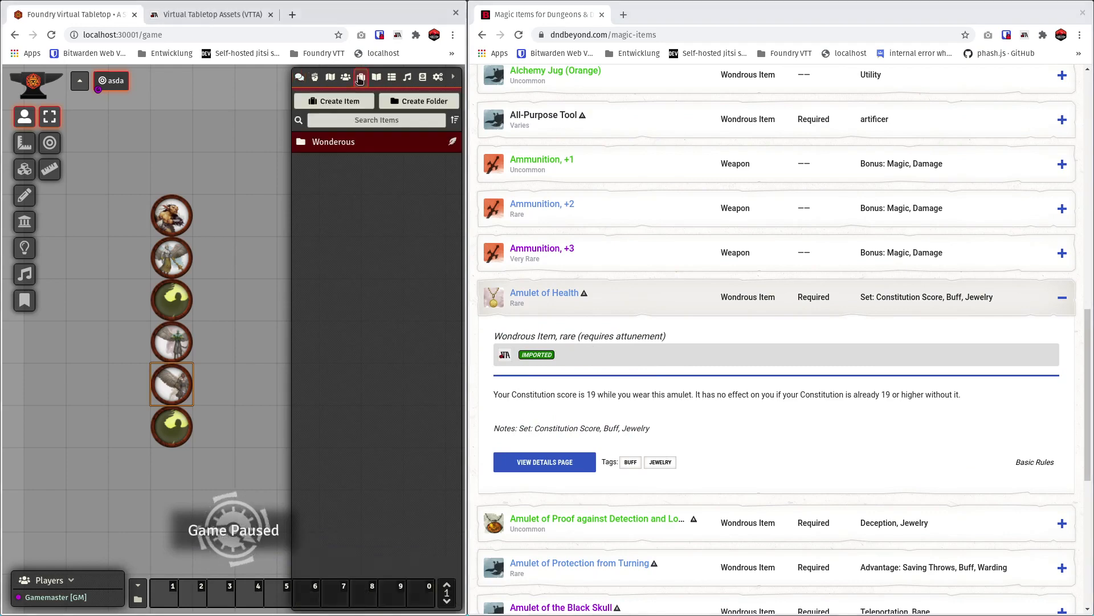
left_click(345, 141)
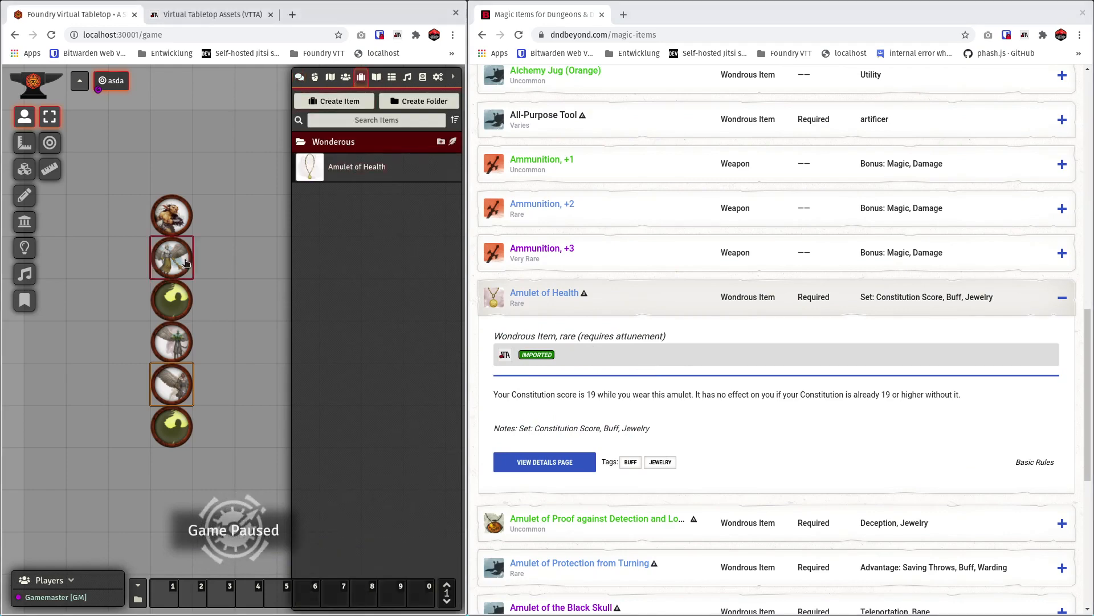
double_click(171, 216)
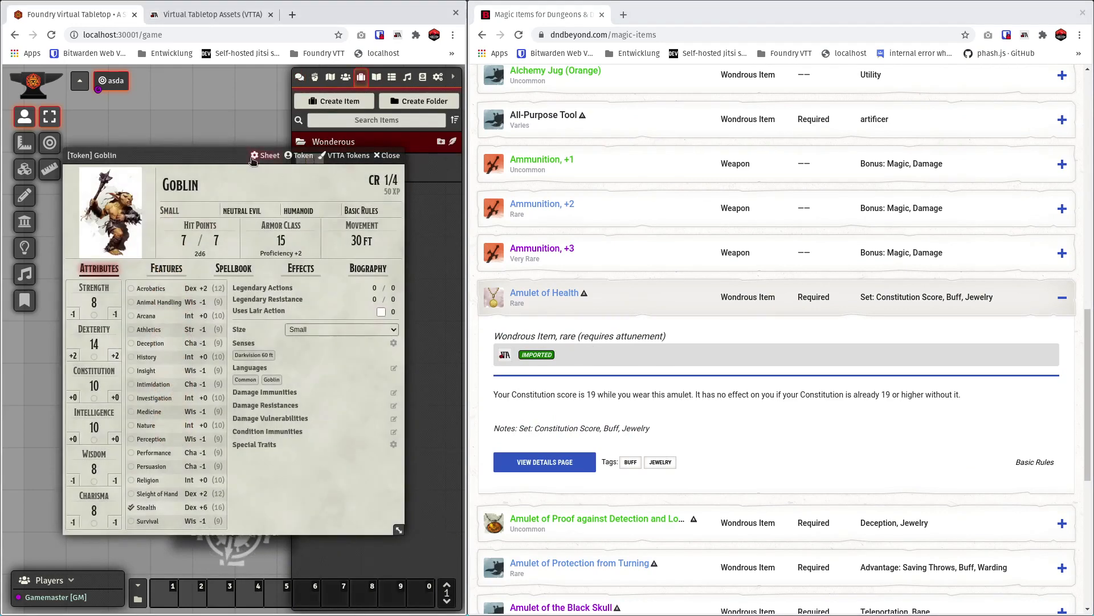
left_click_drag(238, 155, 196, 190)
mouse_move(384, 165)
left_mouse_down()
mouse_move(260, 300)
mouse_move(227, 394)
left_mouse_up()
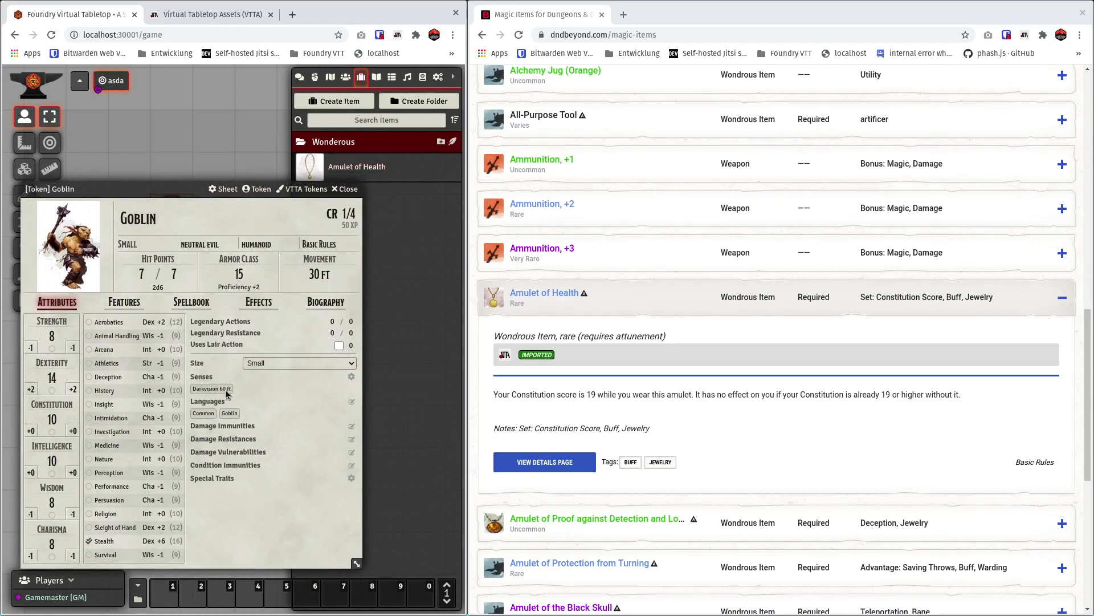
left_click(124, 302)
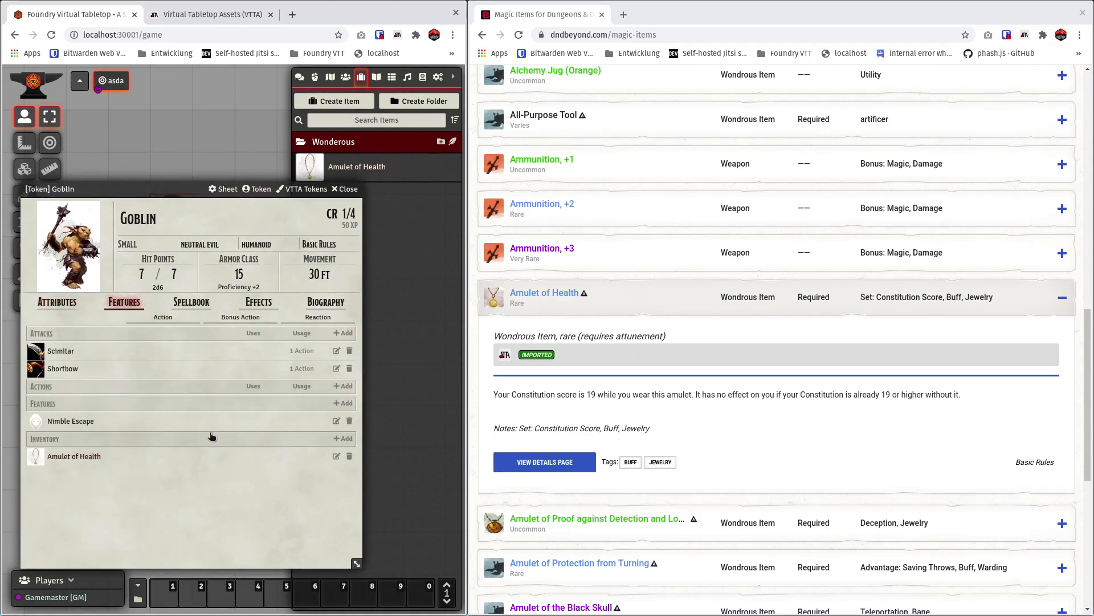
left_click(345, 188)
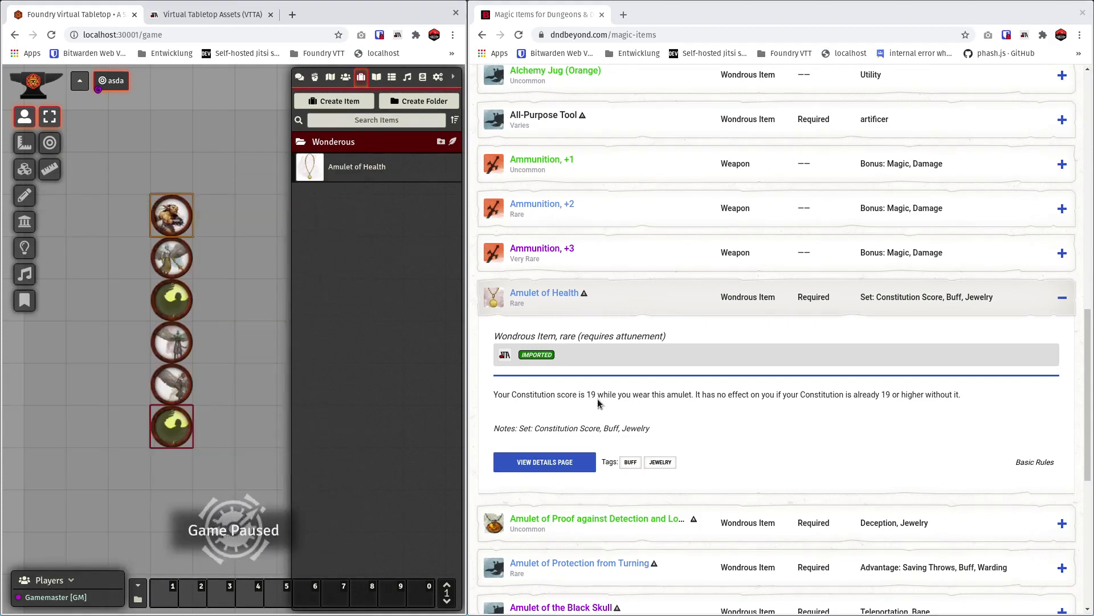
Open the details page of Amulet of Health on D&D Beyond to check its import status.
scroll(598, 403, "up", 3)
scroll(598, 403, "down", 5)
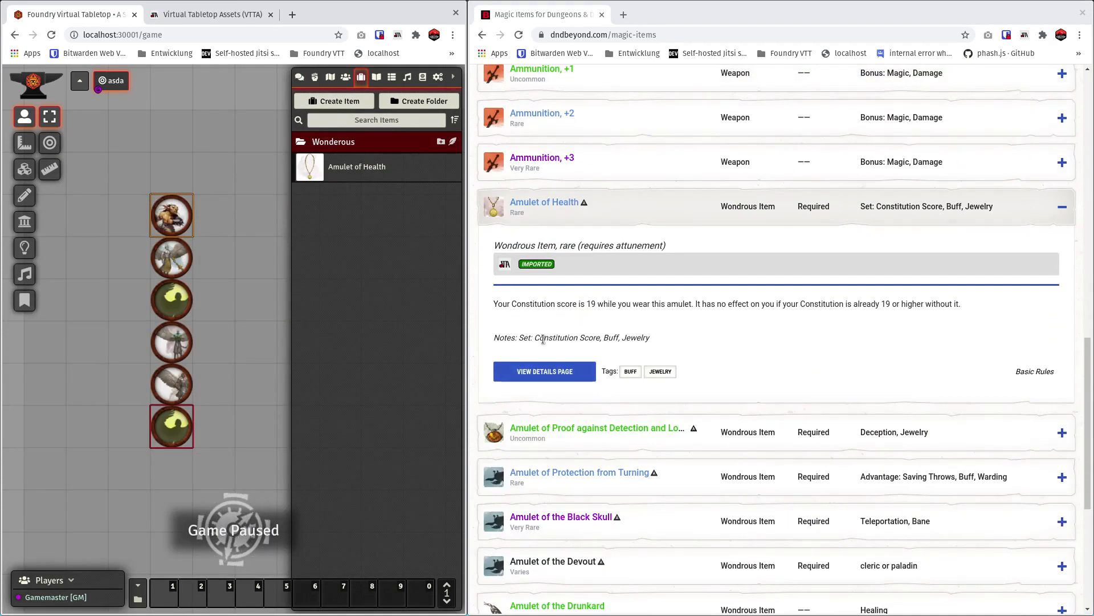
left_click(544, 371)
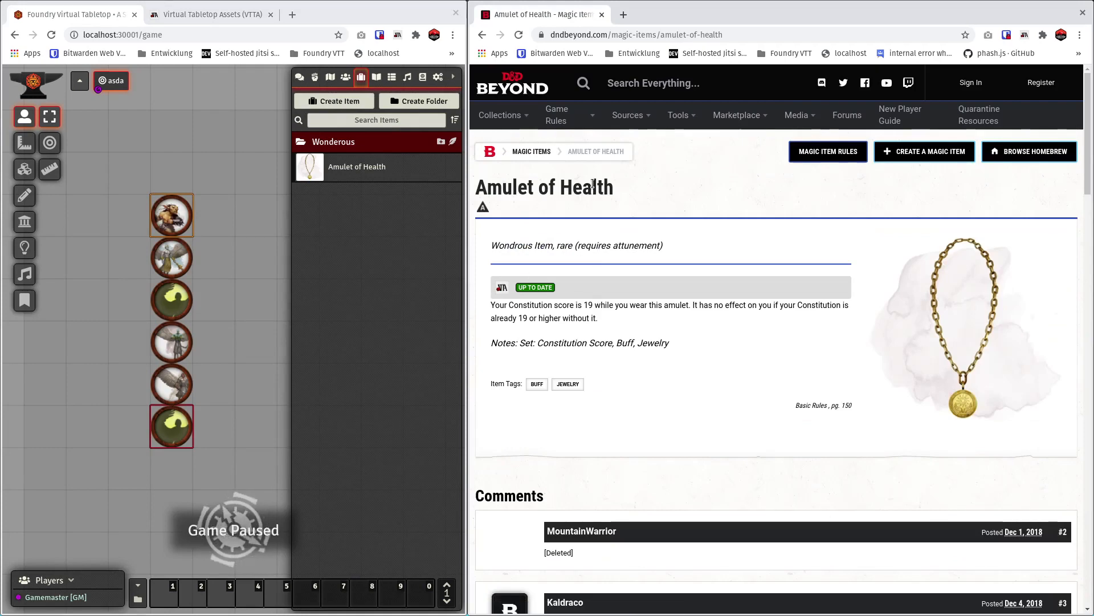
Open D&D Beyond's Encounter Builder, sign in with Twitch and authorize the account access.
mouse_move(653, 118)
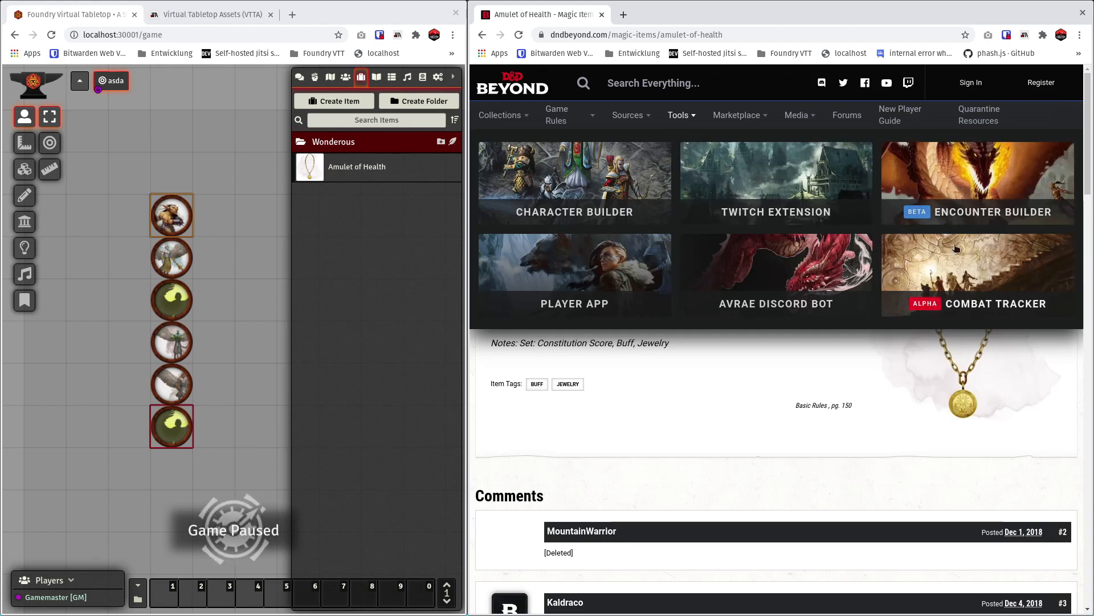
left_click(951, 220)
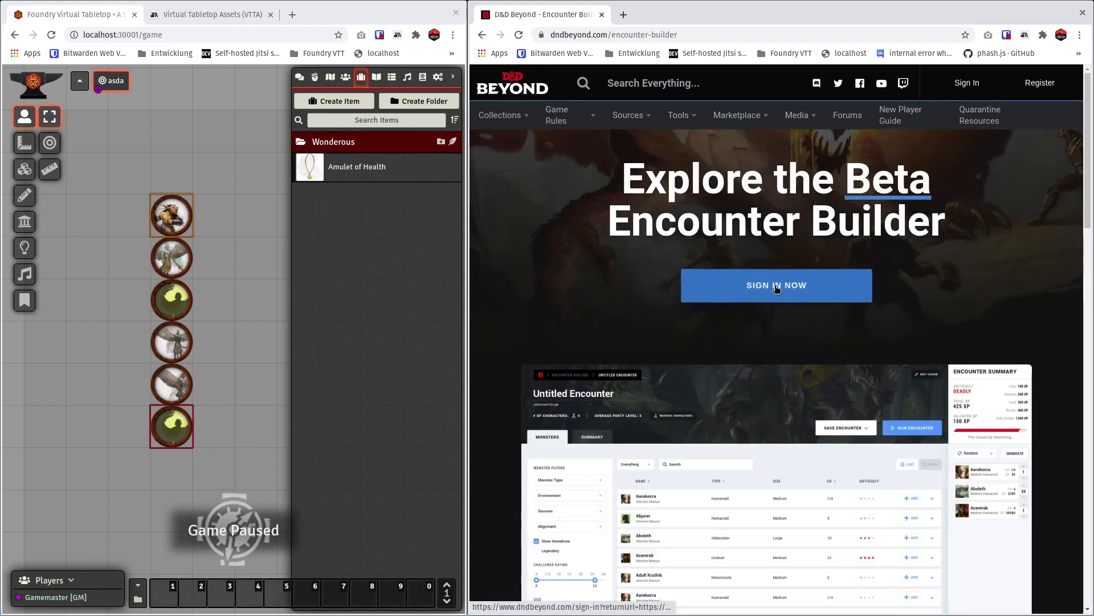
scroll(782, 301, "down", 4)
scroll(793, 276, "up", 4)
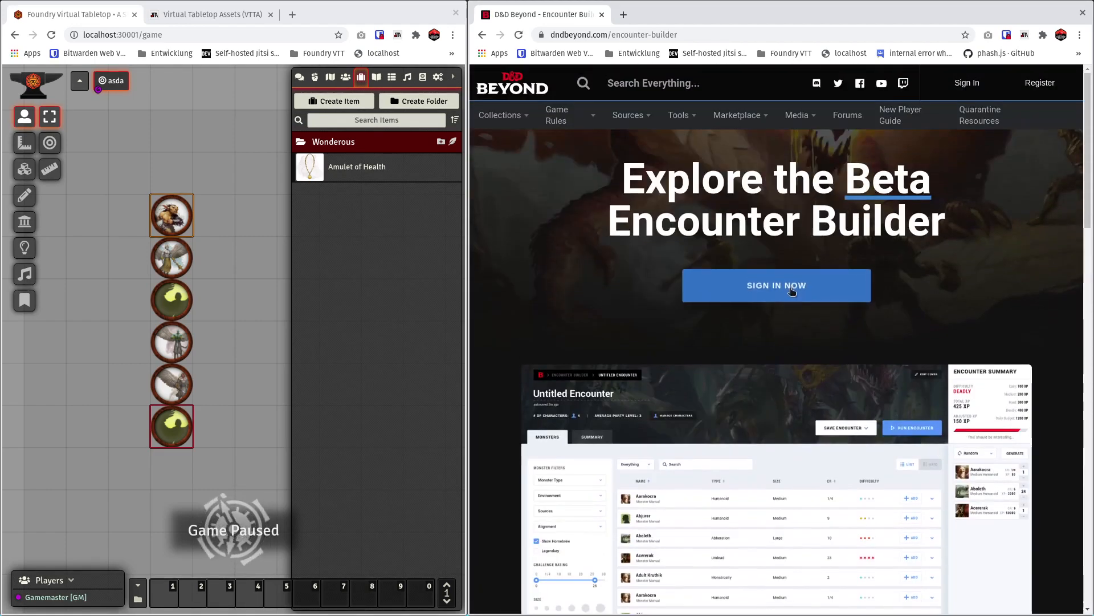
left_click(792, 291)
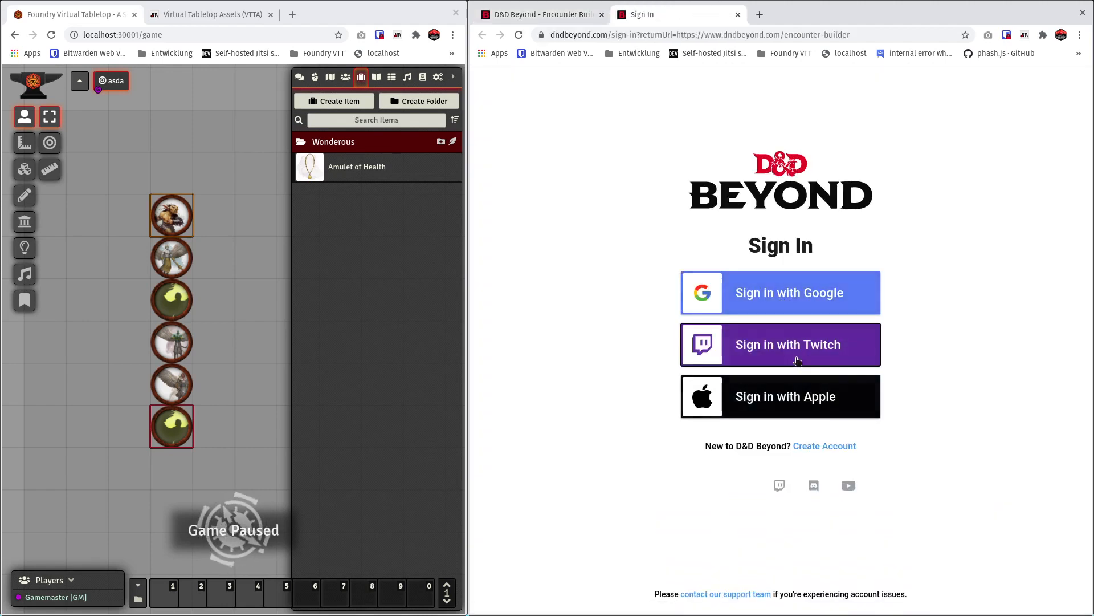
left_click(798, 360)
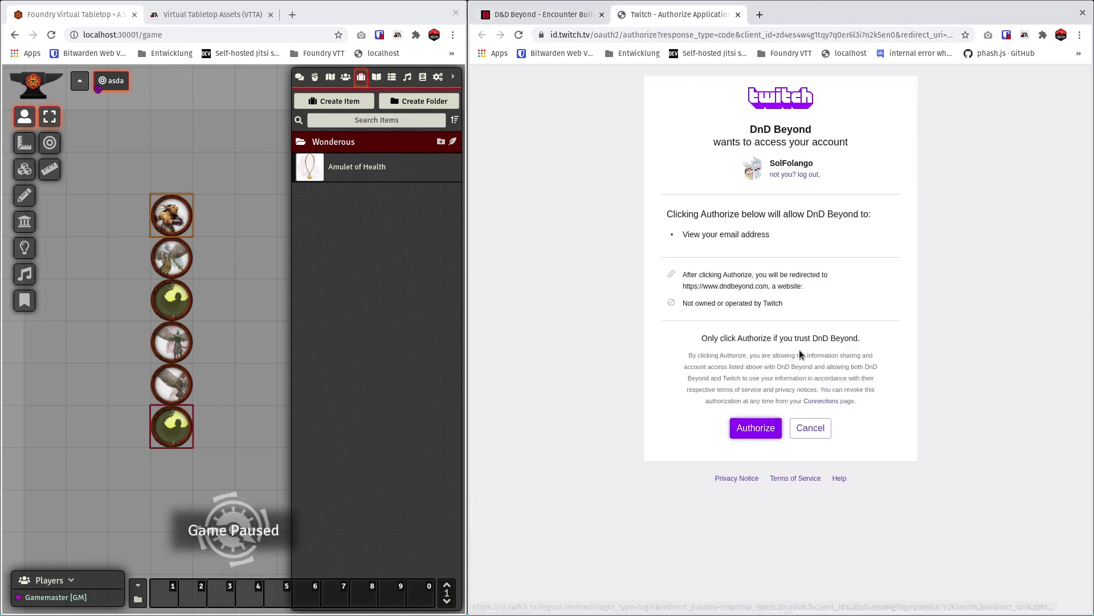
left_click(757, 428)
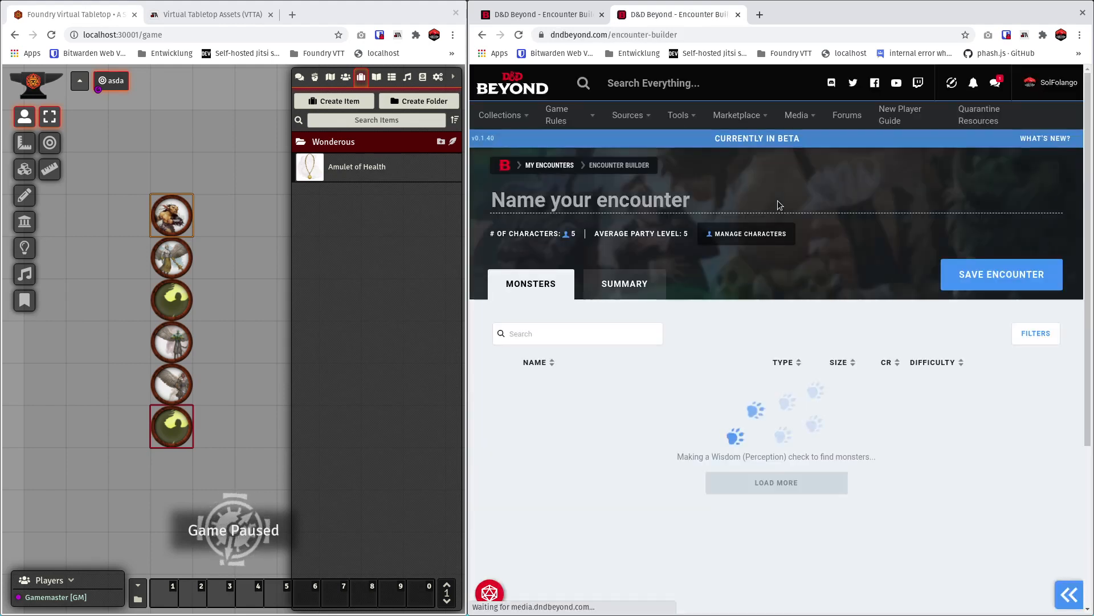
Search the Encounter Builder's monsters for goblin, view the Goblin stat block and add one Goblin to the encounter.
scroll(661, 314, "down", 2)
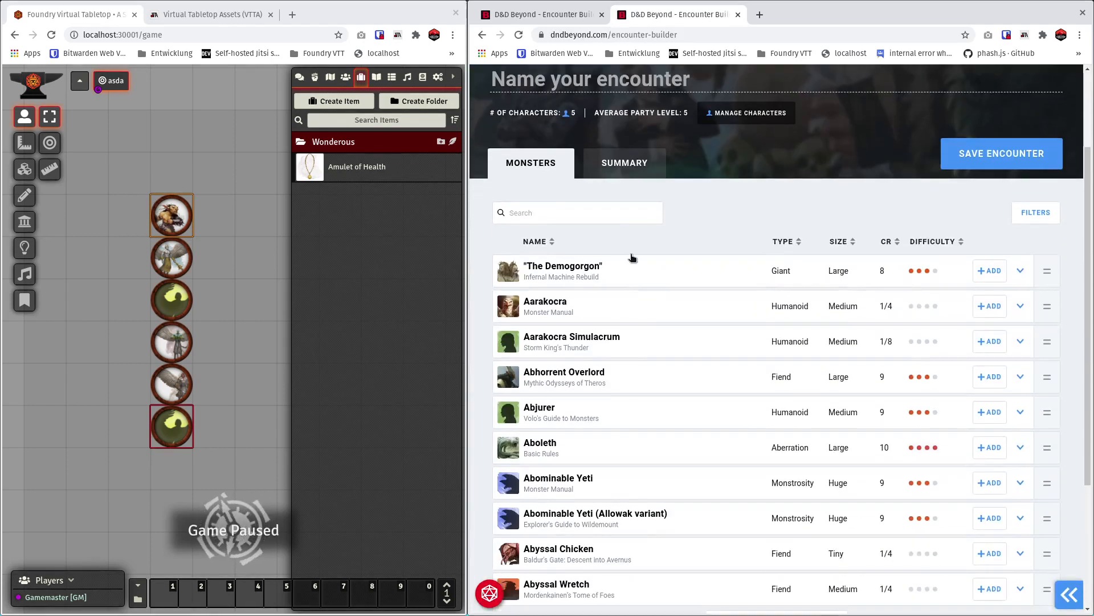
left_click(611, 213)
type("goblin")
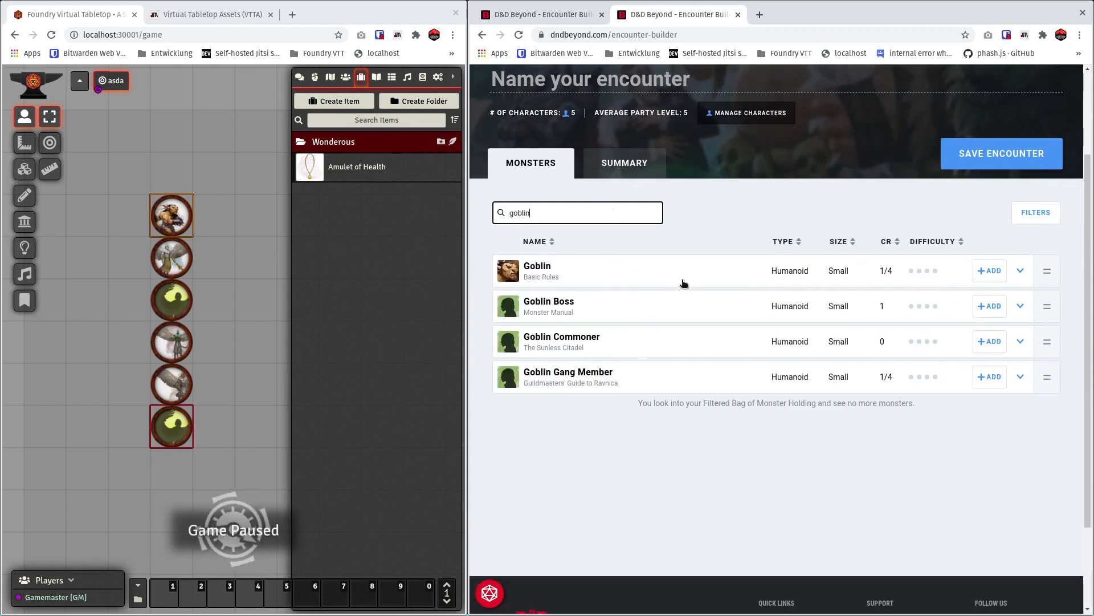
left_click(684, 283)
scroll(640, 356, "down", 2)
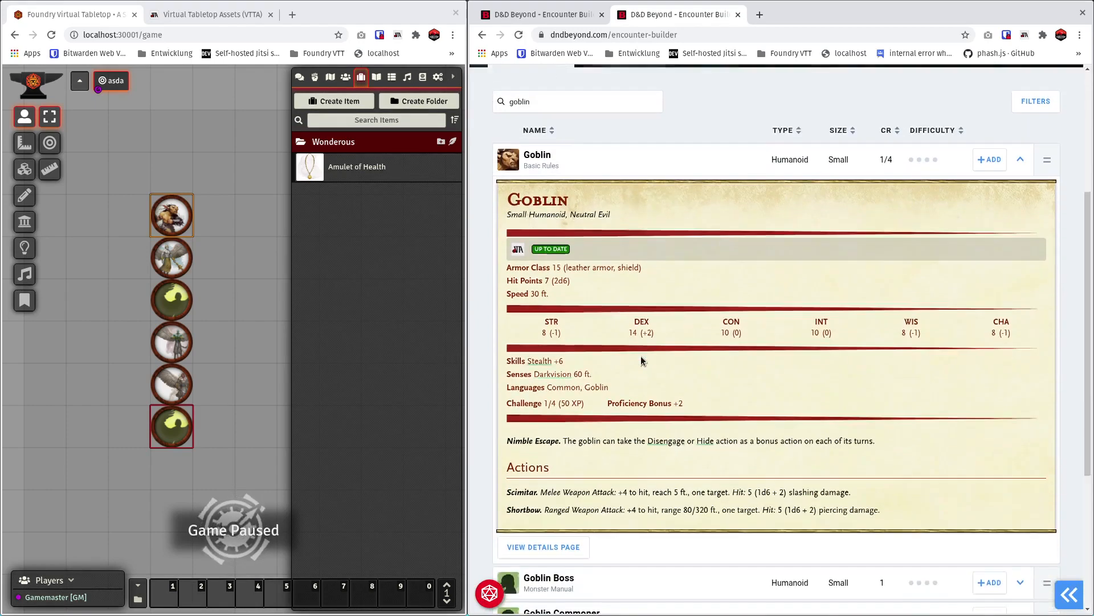
left_click(990, 150)
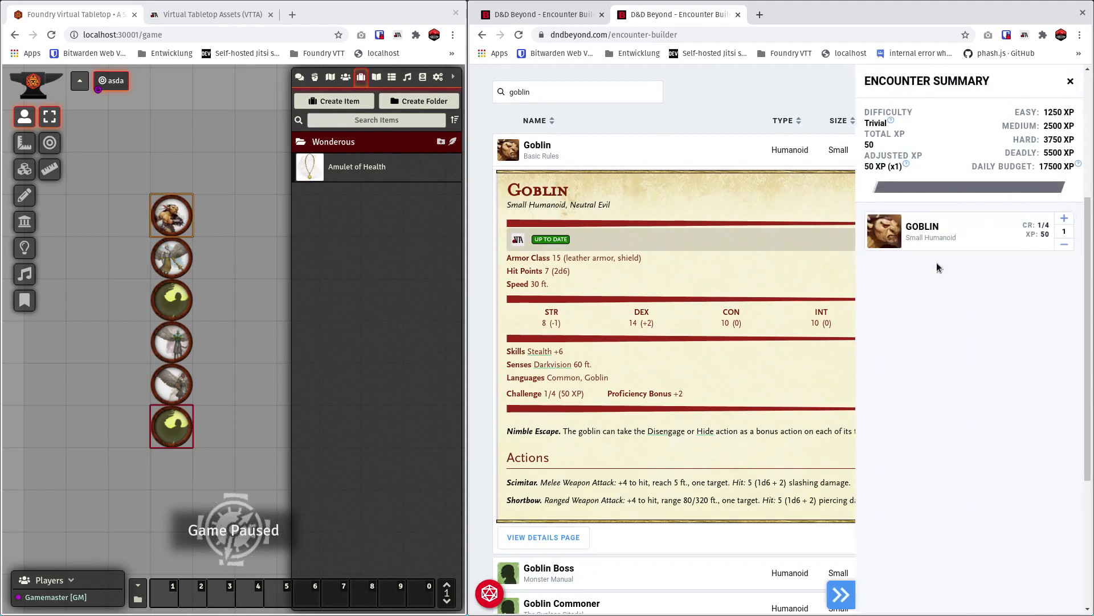
Import Goblin Boss into Foundry from its Encounter Builder entry, dismiss the saved-image notifications and close the encounter summary.
left_click(621, 157)
left_click(617, 197)
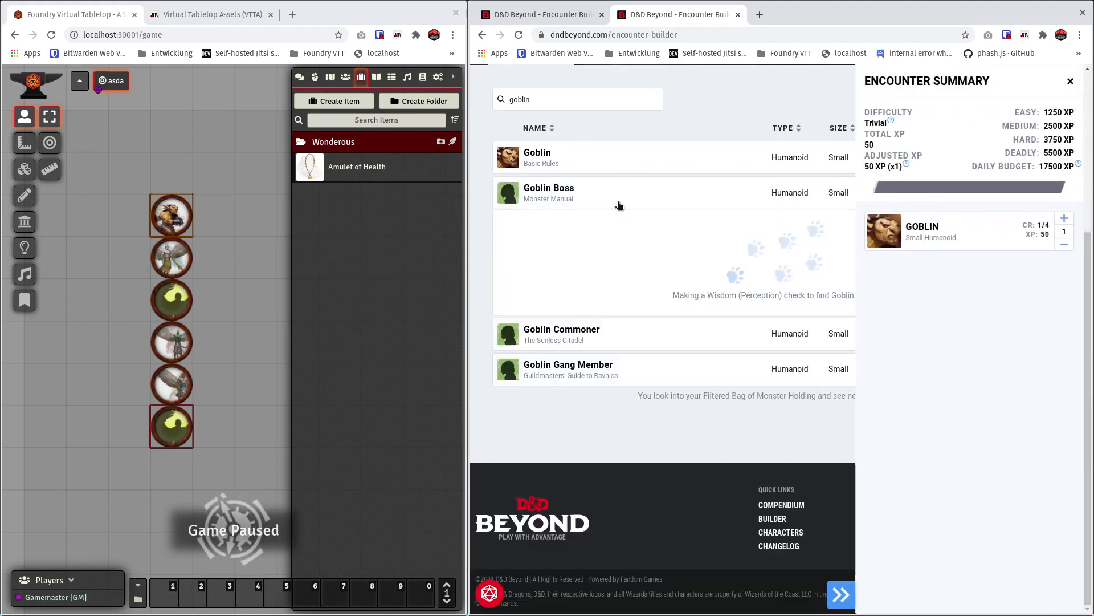
left_click(588, 276)
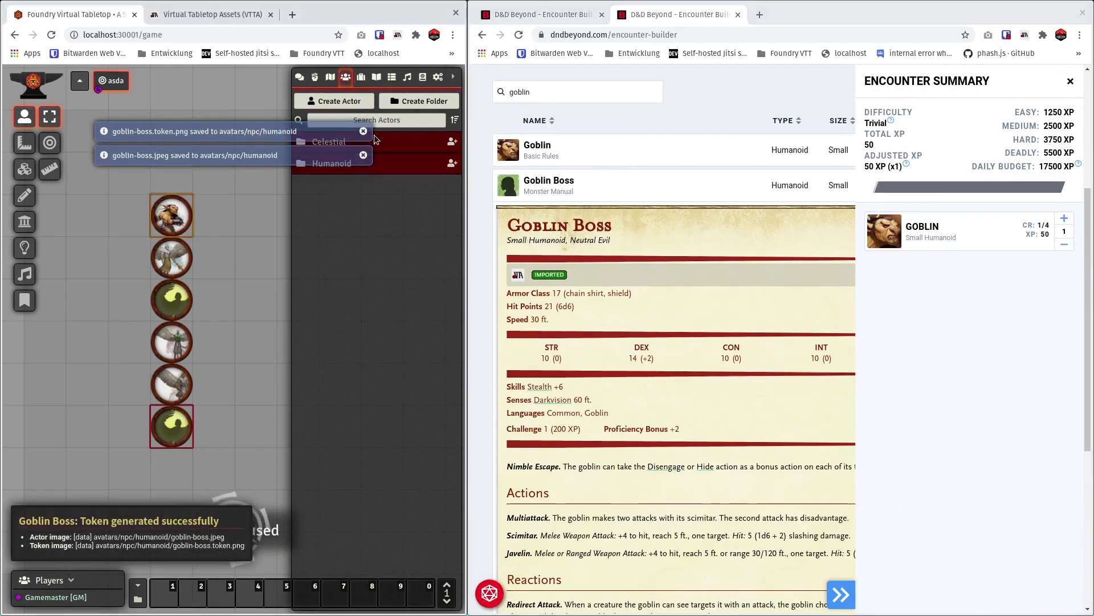
left_click(363, 132)
left_click(363, 132)
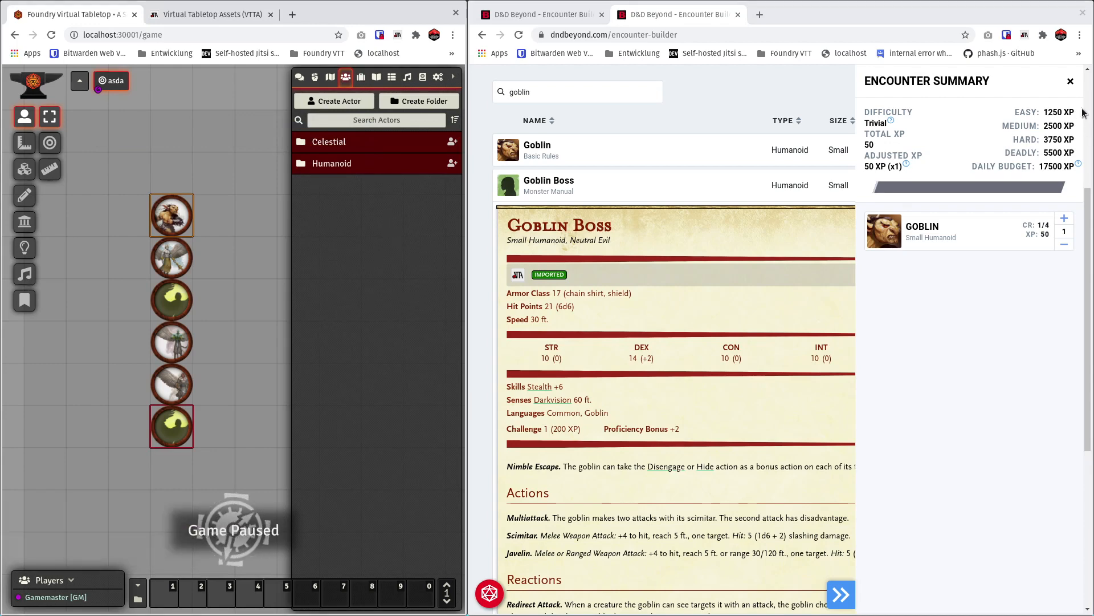
left_click(1070, 81)
scroll(706, 128, "up", 2)
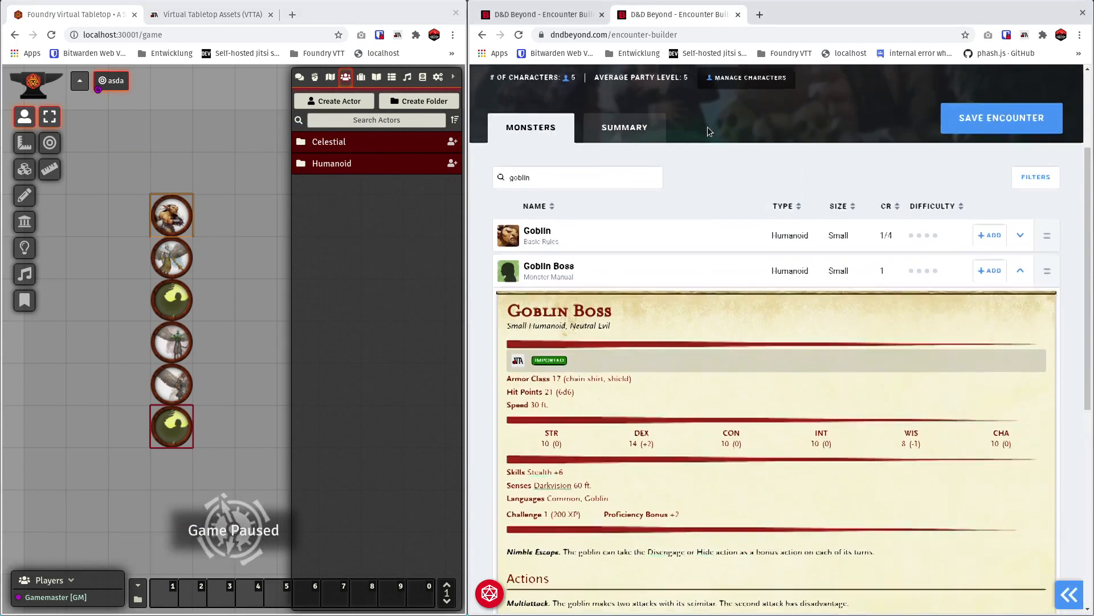
scroll(611, 84, "up", 1)
Return to the first D&D Beyond tab and open the Candlekeep Mysteries adventure source.
left_click(574, 20)
mouse_move(637, 117)
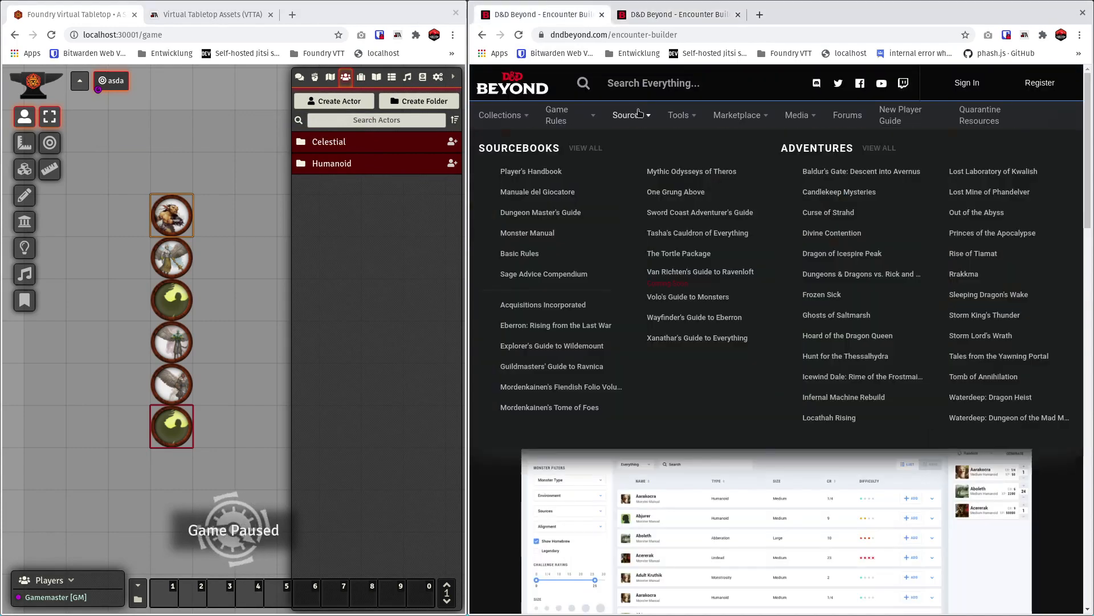
left_click(821, 193)
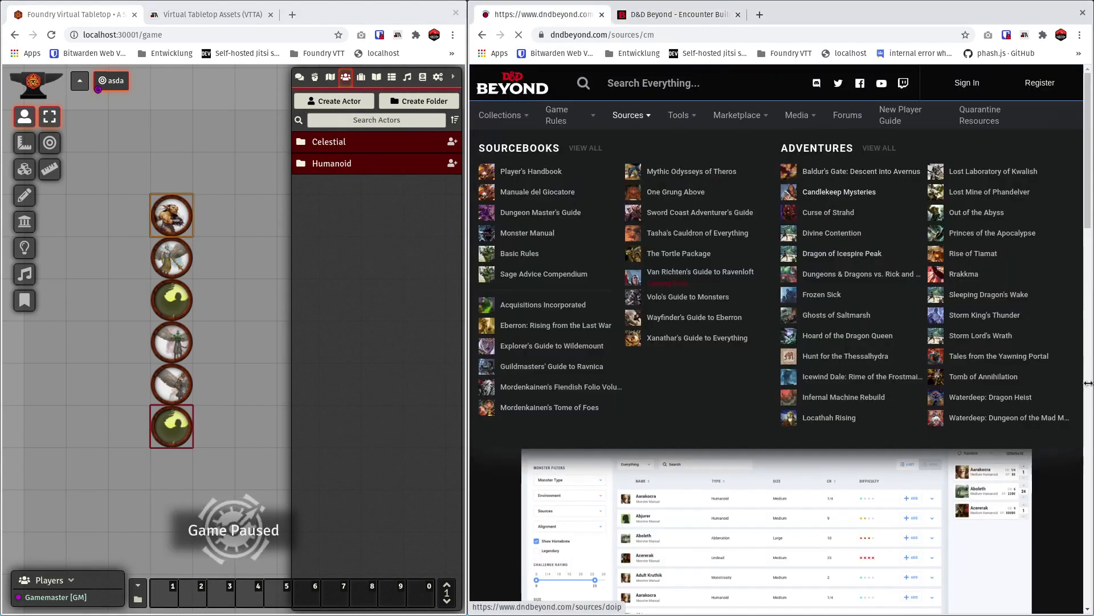